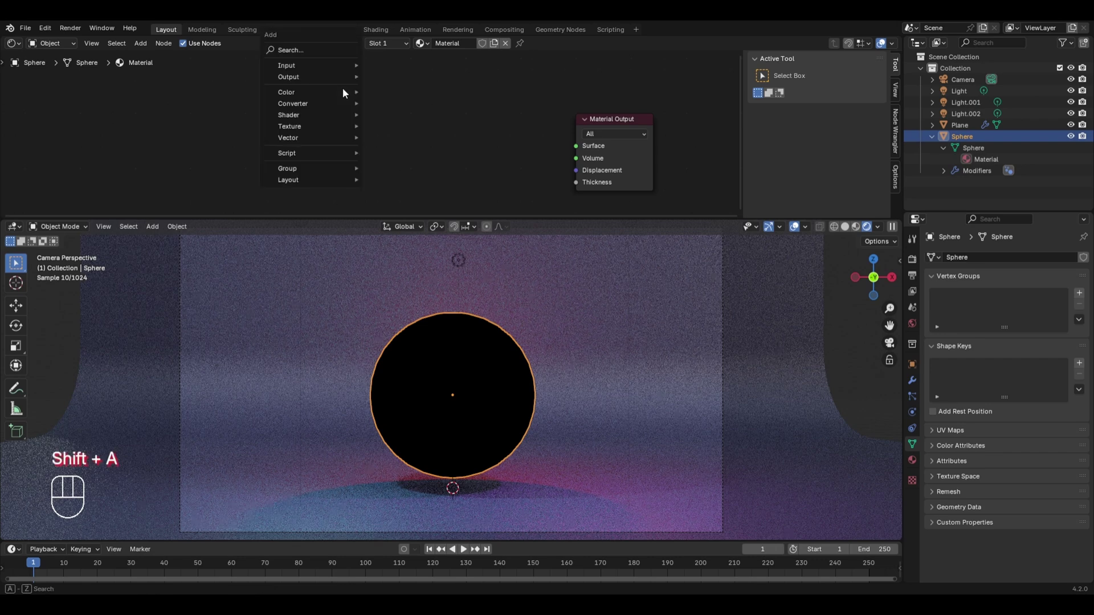
# - Add a Volume Scatter shader node to the sphere's material, beside the Material Output node
pyautogui.moveTo(332, 114)
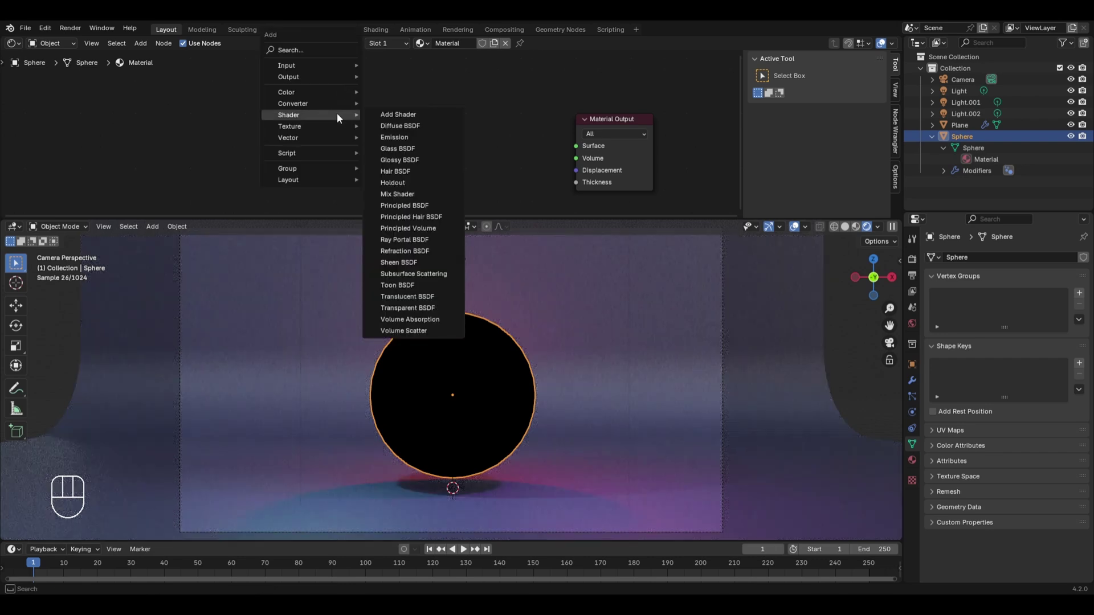
pyautogui.click(416, 332)
pyautogui.click(406, 101)
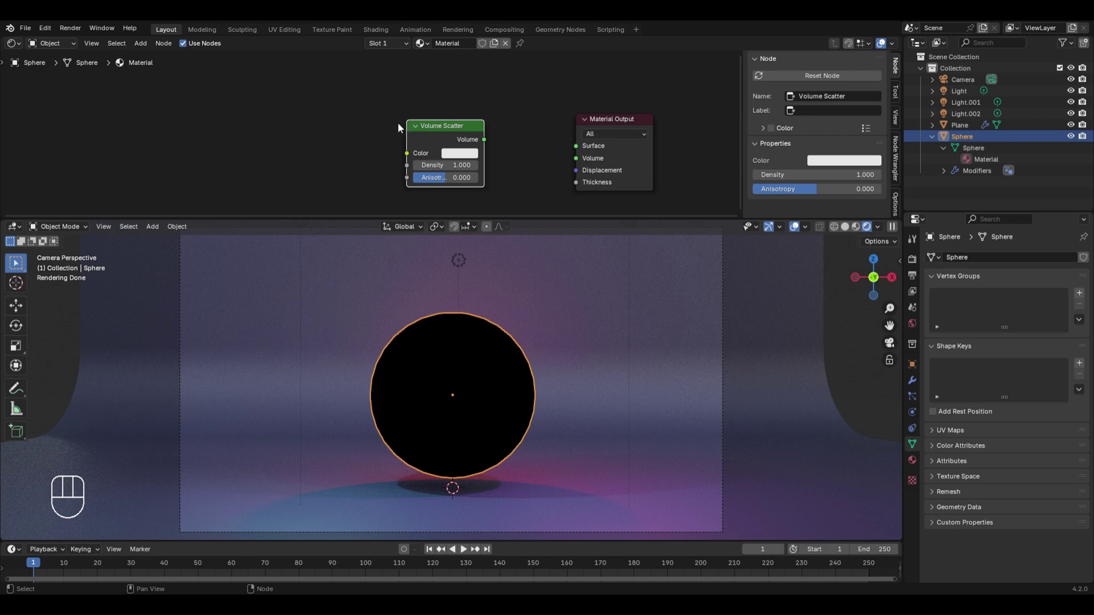
pyautogui.scroll(2, 353, 112)
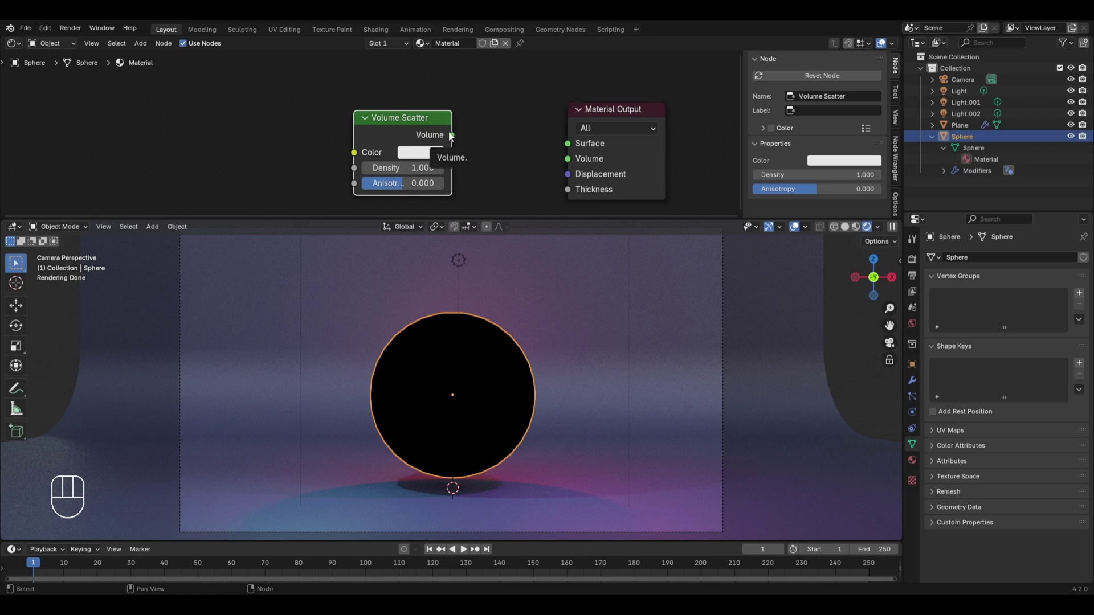
# - Connect the Volume Scatter node's output to the Volume input of the Material Output, leaving the Surface input unlinked
pyautogui.moveTo(451, 136); pyautogui.dragTo(558, 140)
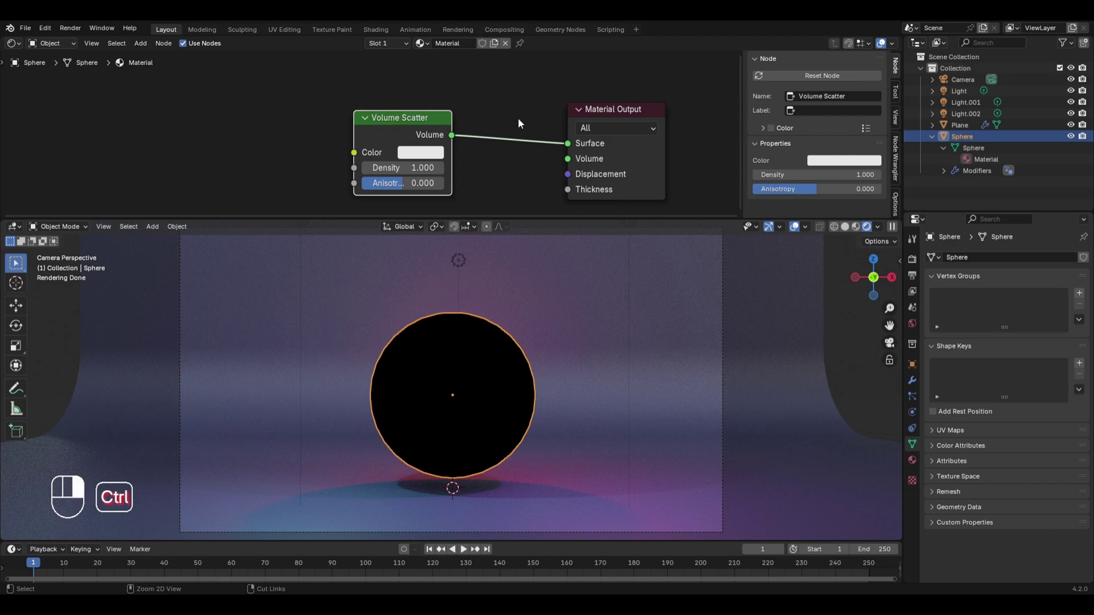
pyautogui.keyDown('ctrl'); pyautogui.moveTo(518, 118); pyautogui.dragTo(515, 162, button='right'); pyautogui.keyUp('ctrl')
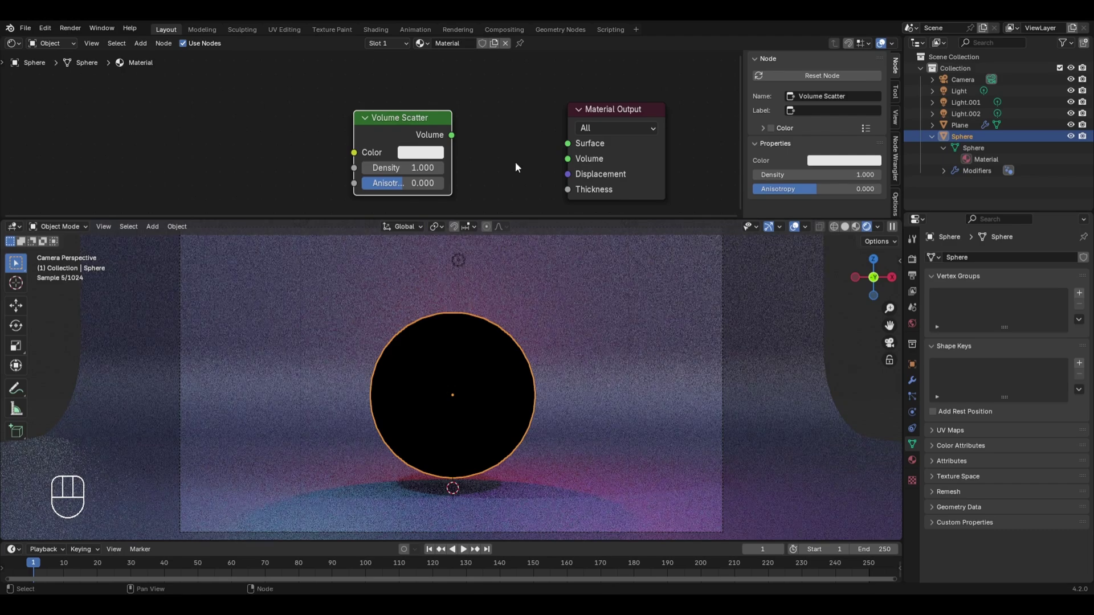
pyautogui.moveTo(460, 137); pyautogui.dragTo(561, 156)
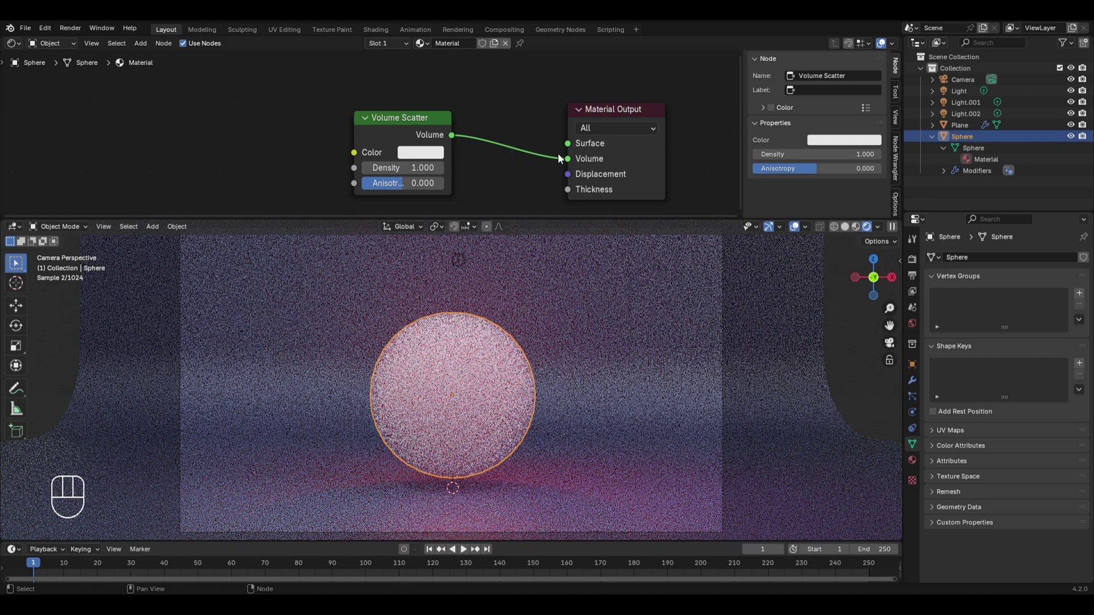
# - Set the Volume Scatter node's color to a blue-violet and its density to 4.3
pyautogui.scroll(2, 563, 364)
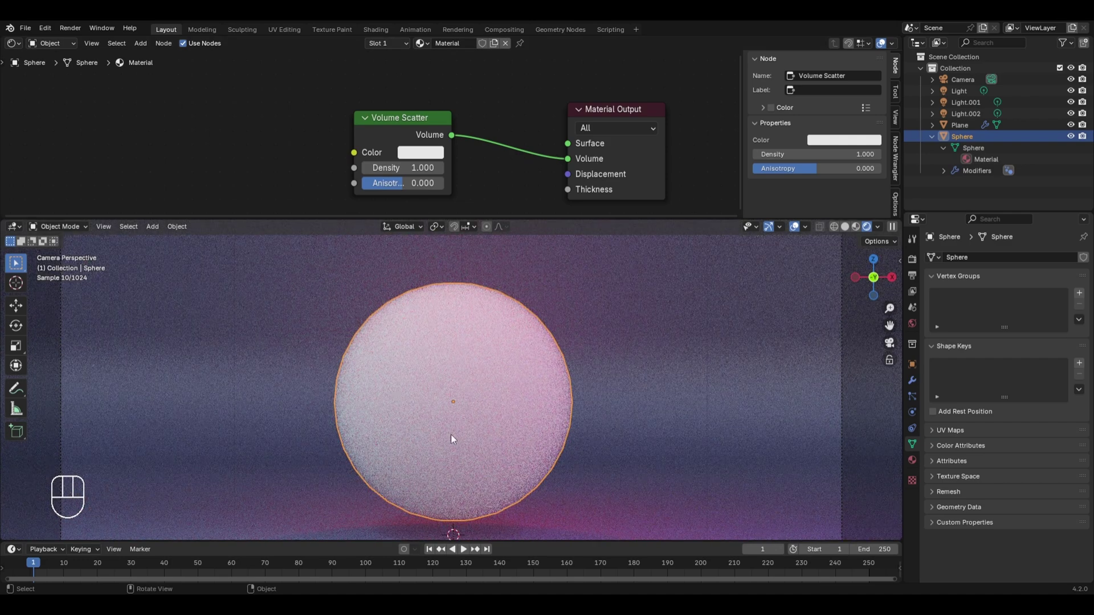
pyautogui.scroll(2, 473, 377)
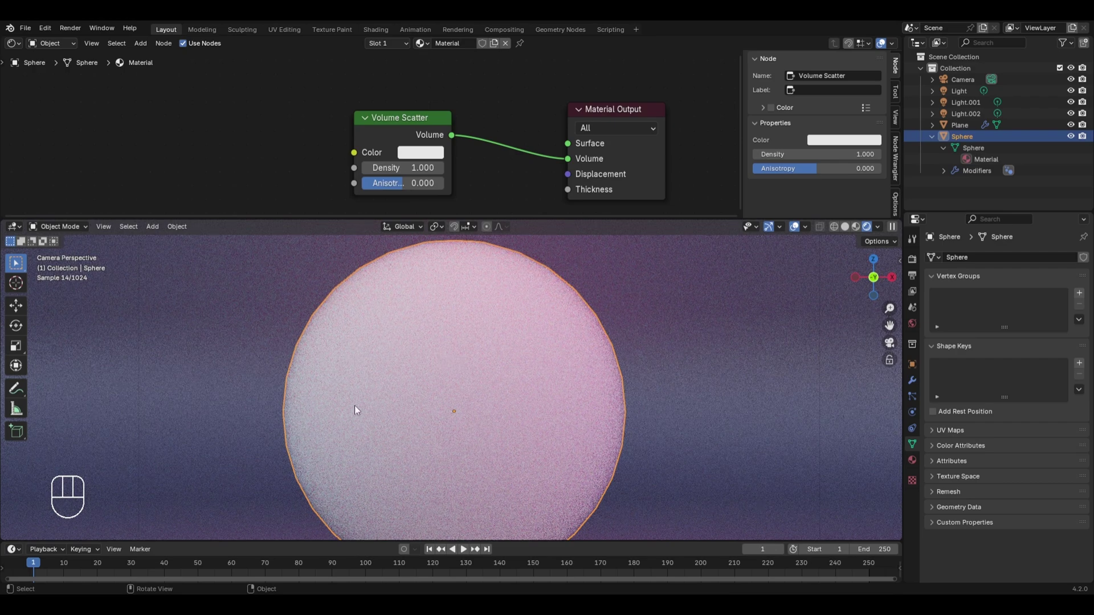
pyautogui.click(420, 152)
pyautogui.click(454, 201)
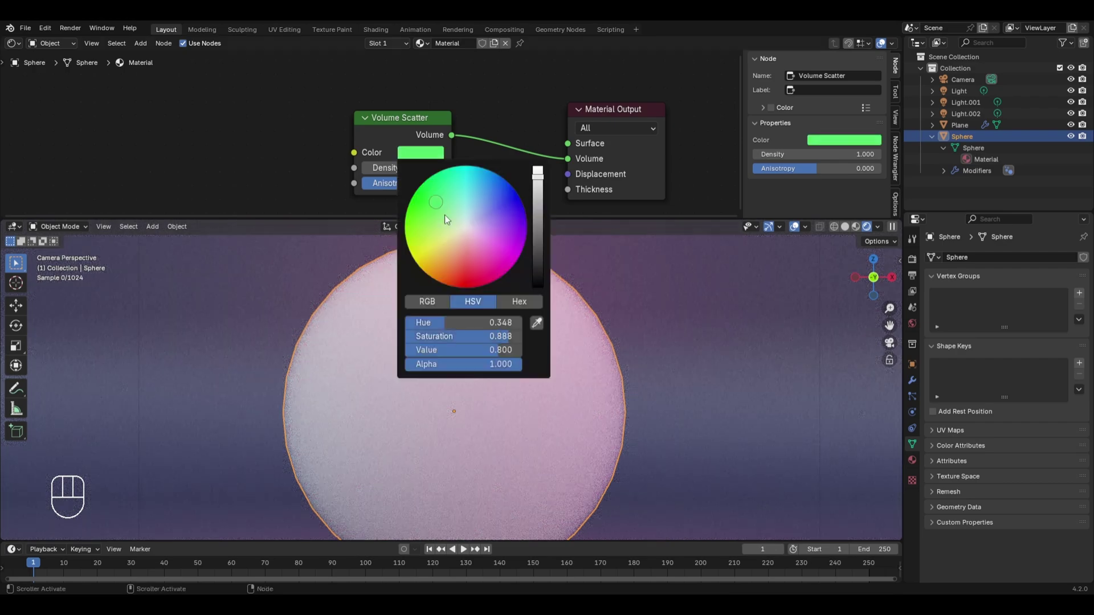
pyautogui.moveTo(454, 201); pyautogui.dragTo(504, 209)
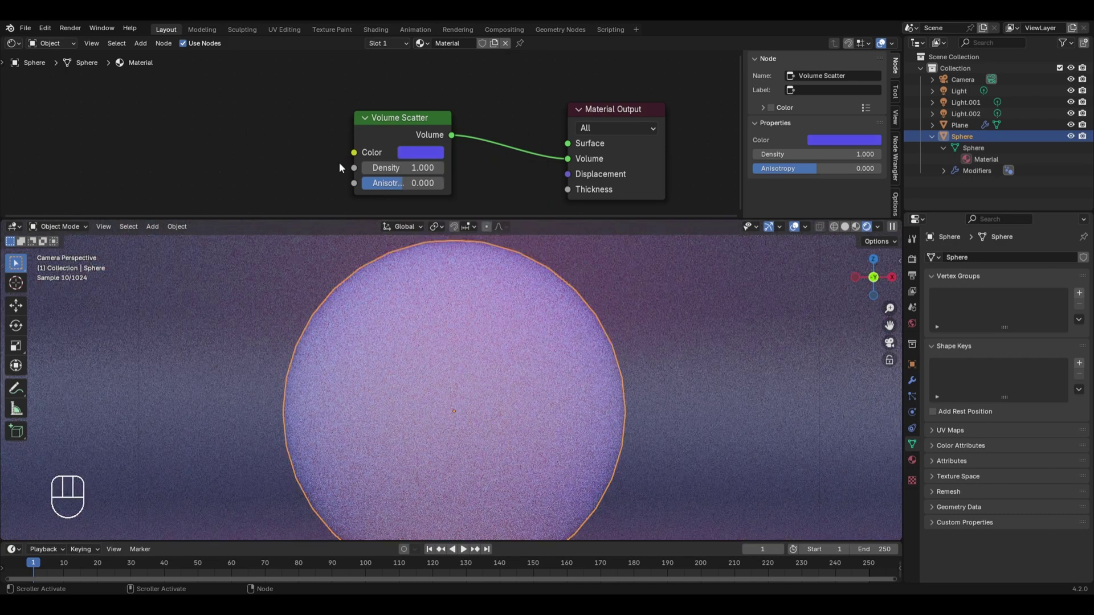
pyautogui.moveTo(401, 168)
pyautogui.mouseDown()
pyautogui.moveTo(444, 168)
pyautogui.moveTo(413, 167)
pyautogui.mouseUp()
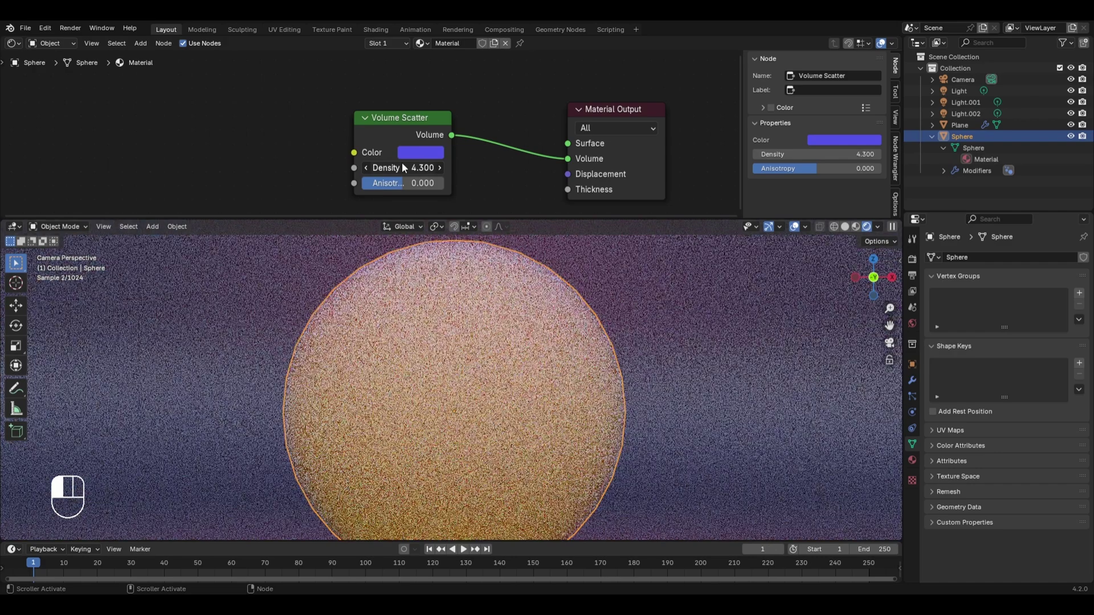
# - Delete the red point light above the sphere
pyautogui.scroll(-1, 477, 252)
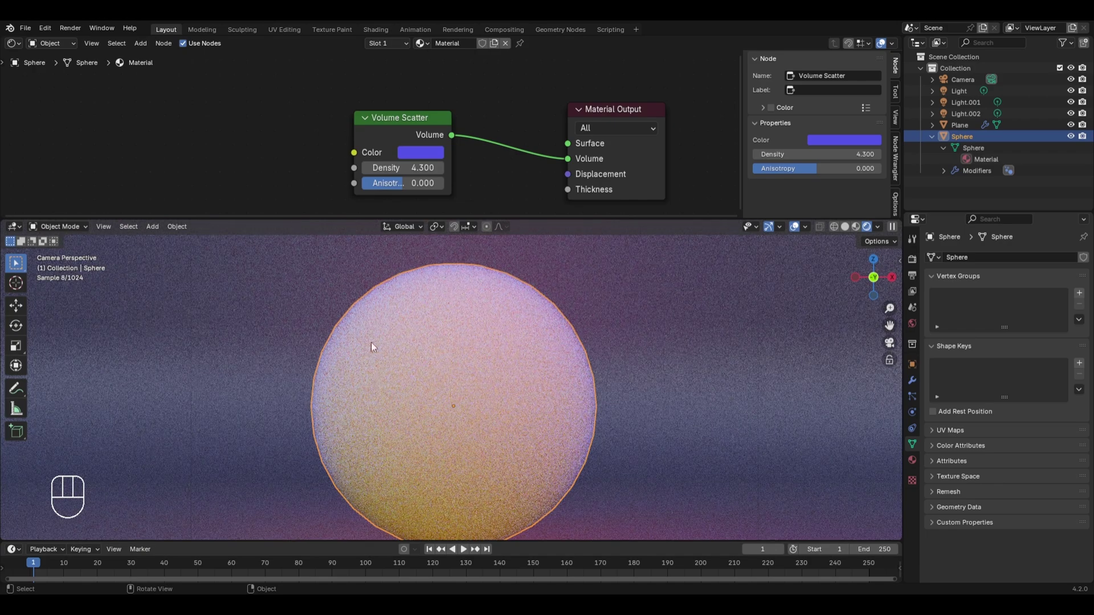
pyautogui.scroll(-5, 467, 335)
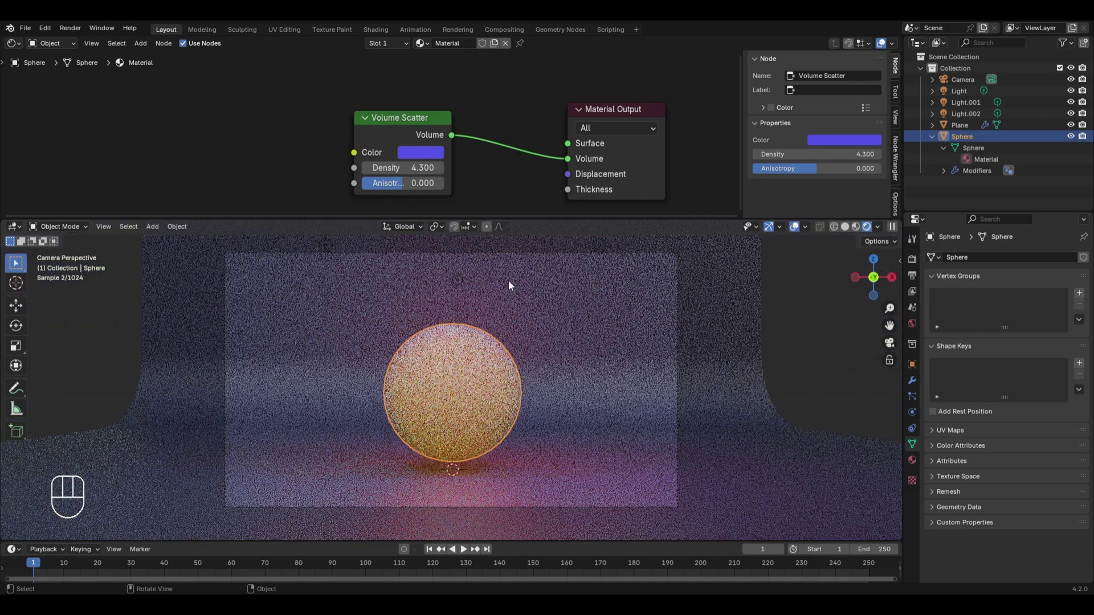
pyautogui.scroll(1, 516, 302)
pyautogui.scroll(1, 460, 260)
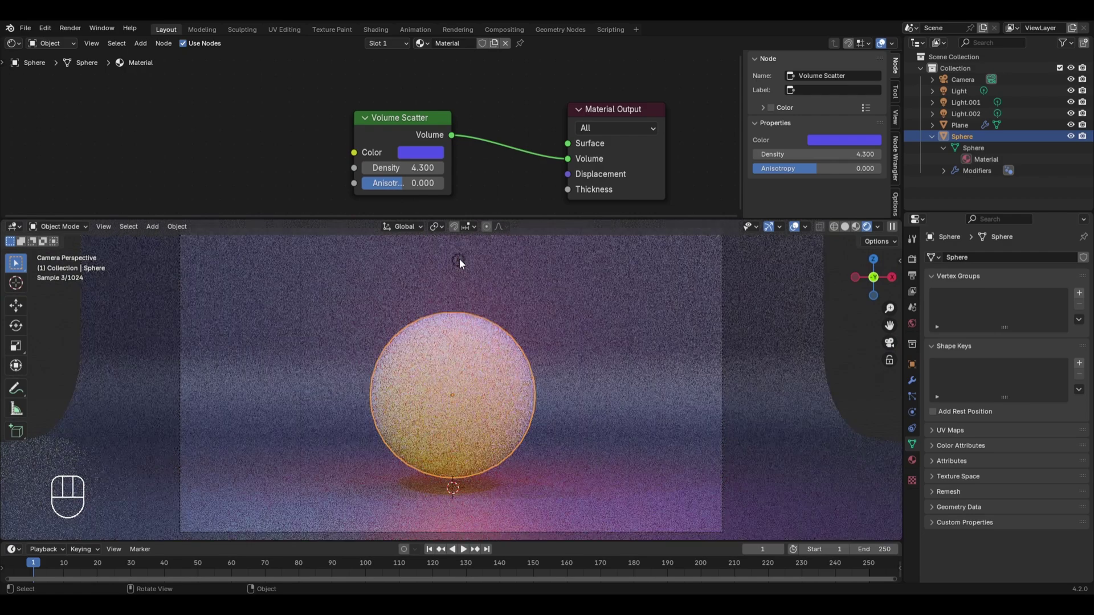
pyautogui.click(459, 260)
pyautogui.press('x')
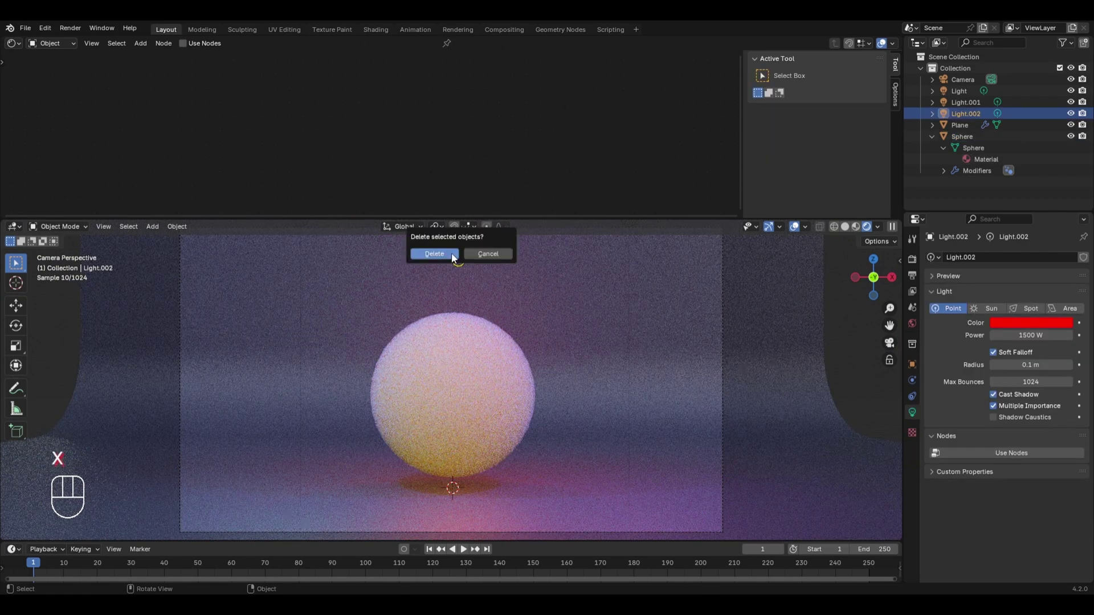
pyautogui.click(451, 253)
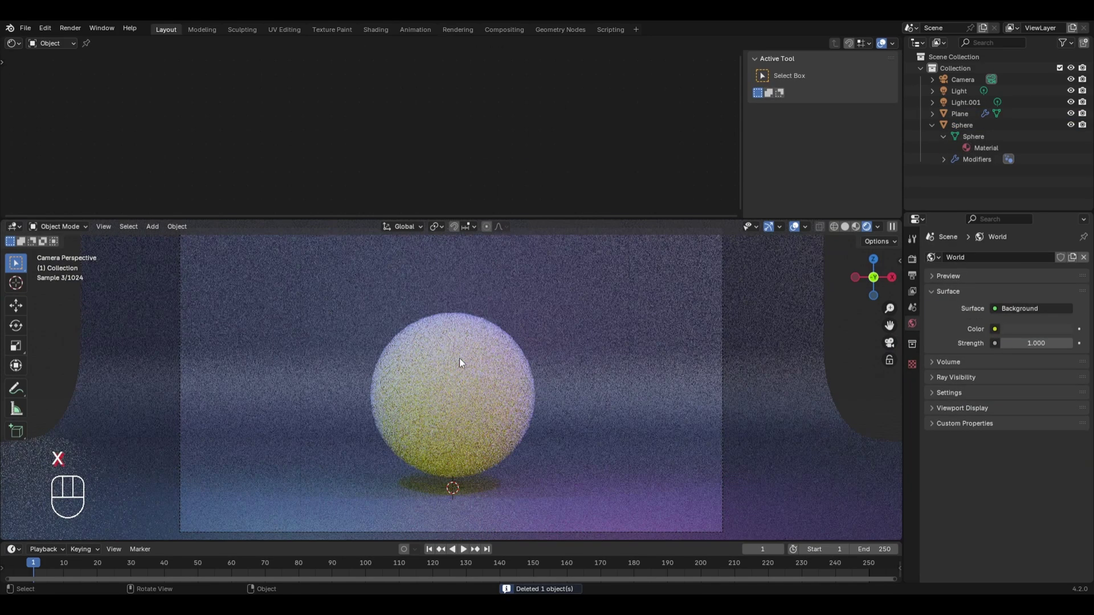
# - Set the density of the sphere's Volume Scatter node to 1
pyautogui.click(441, 360)
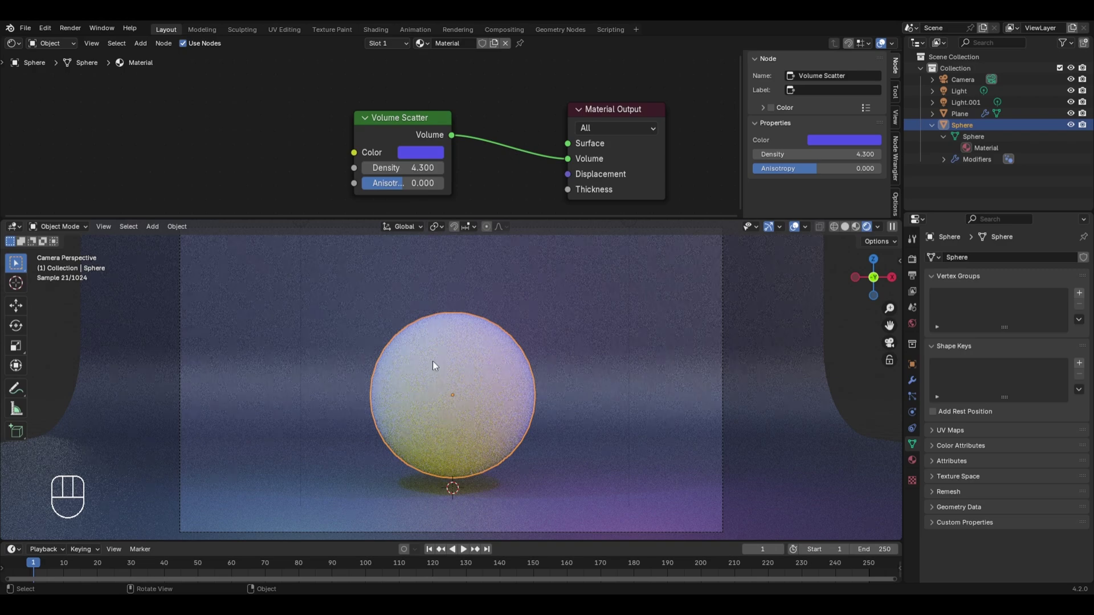
pyautogui.click(410, 167)
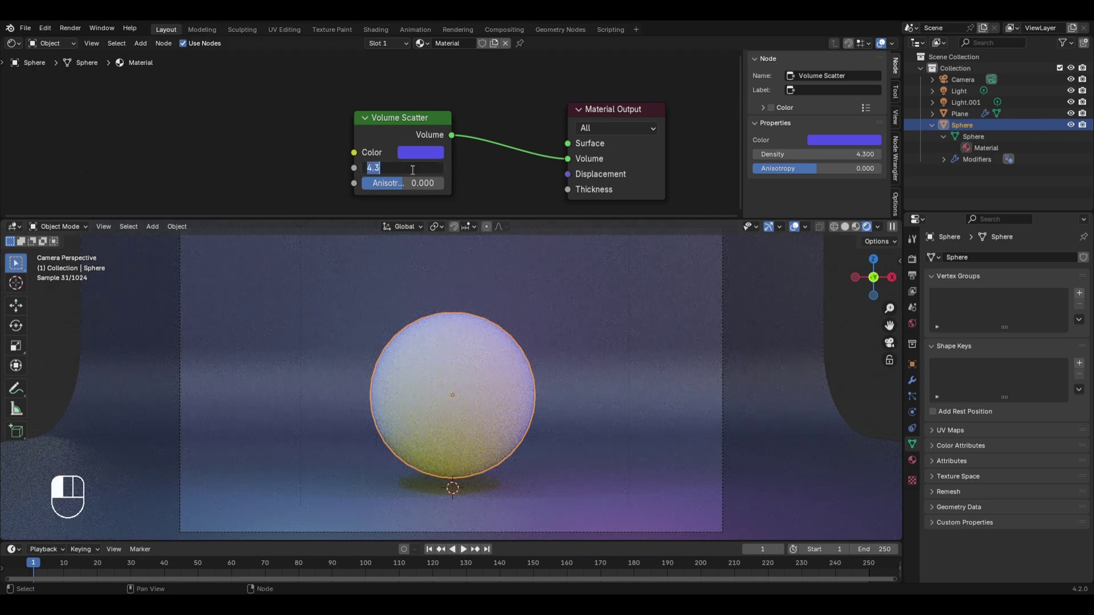
pyautogui.write('1.5')
pyautogui.press('Return')
pyautogui.write('1')
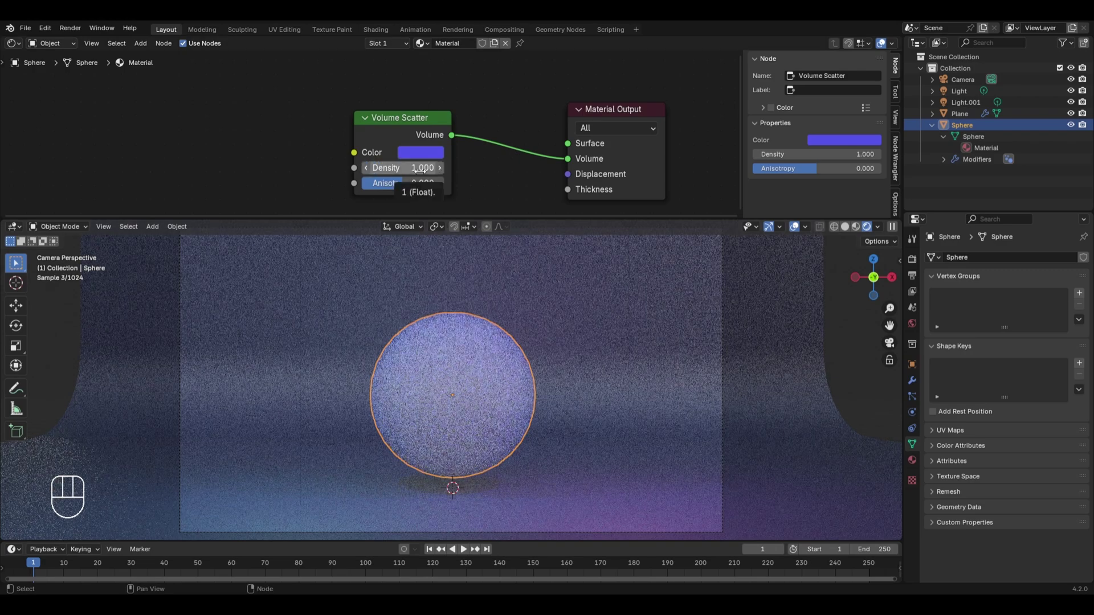
pyautogui.press('Return')
# - Add a Volume Absorption node to the sphere's material and connect it to the Material Output's Volume input
pyautogui.scroll(1, 470, 353)
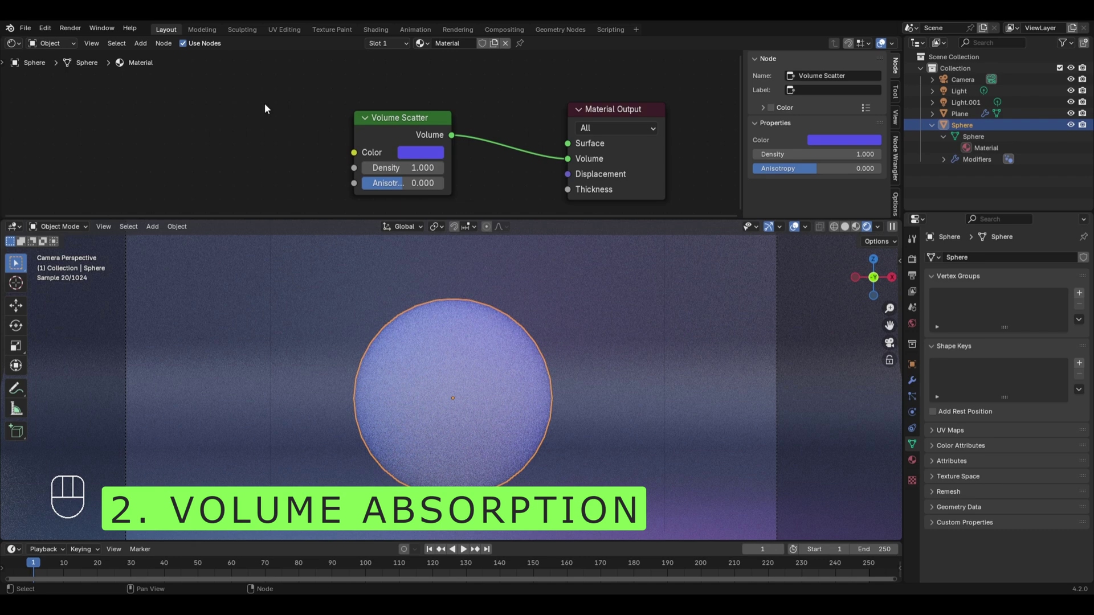
pyautogui.hotkey('shift', 'a')
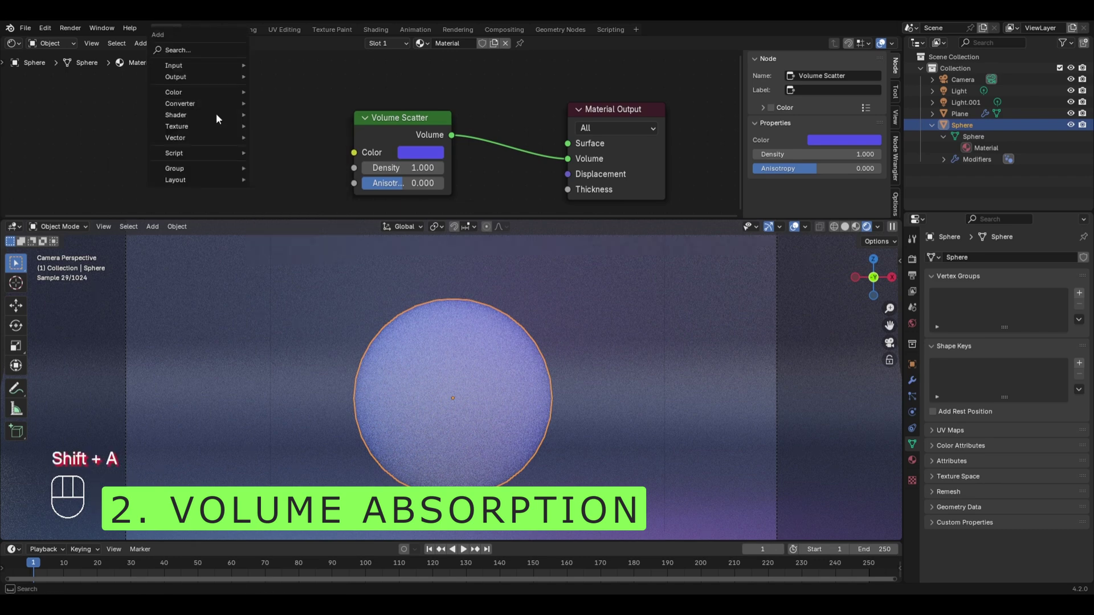
pyautogui.moveTo(217, 114)
pyautogui.click(307, 318)
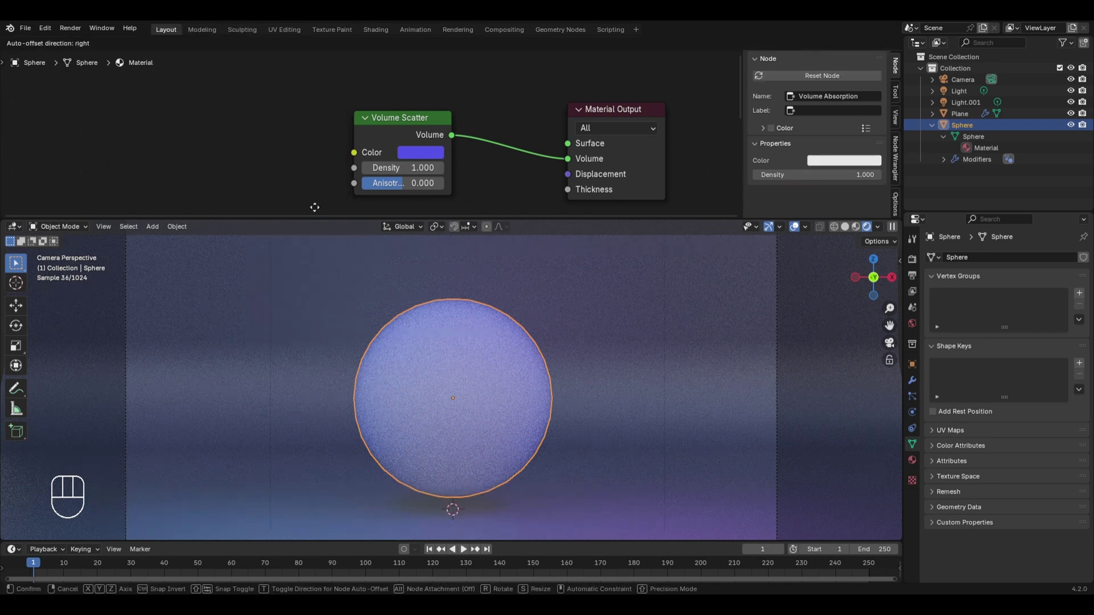
pyautogui.click(227, 129)
pyautogui.moveTo(284, 138); pyautogui.dragTo(554, 155)
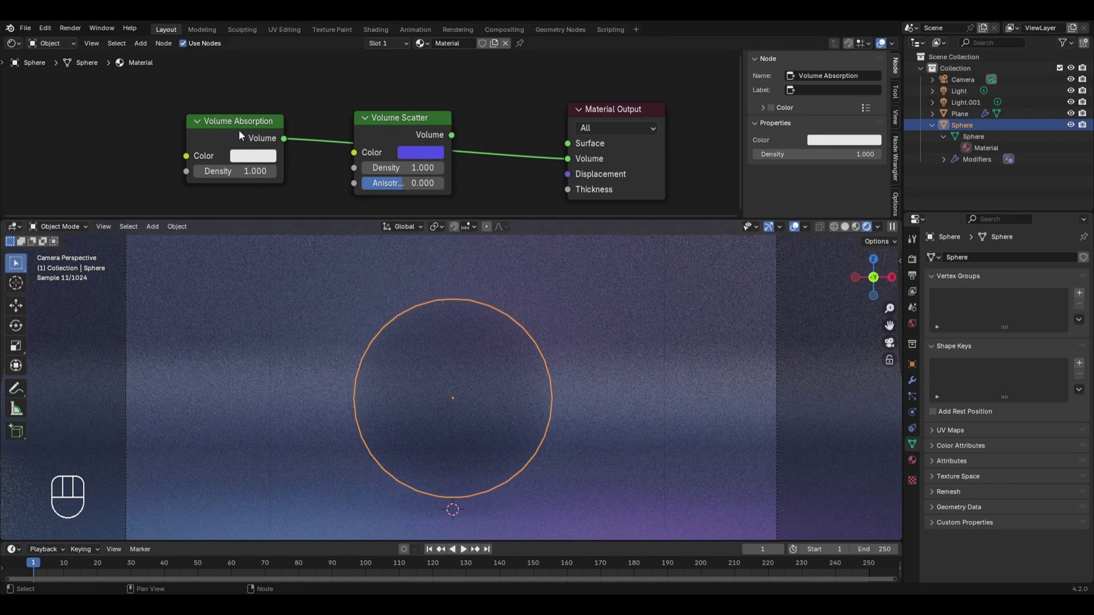
# - Set the Volume Absorption node's color to red and try out a different density
pyautogui.click(243, 158)
pyautogui.moveTo(250, 228)
pyautogui.mouseDown()
pyautogui.moveTo(276, 247)
pyautogui.moveTo(291, 289)
pyautogui.mouseUp()
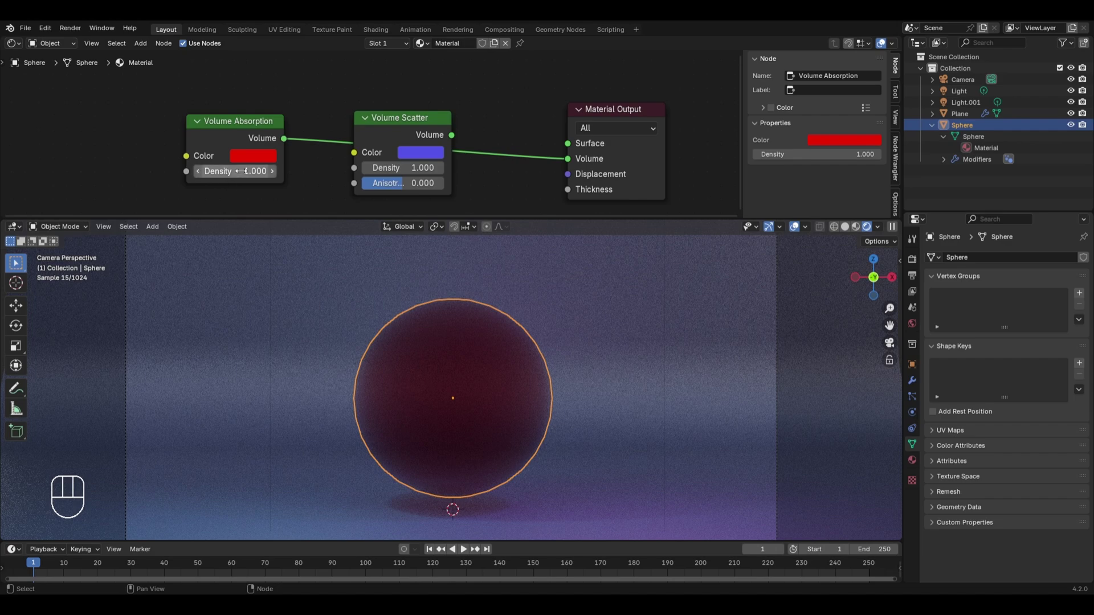
pyautogui.moveTo(233, 171); pyautogui.dragTo(193, 171)
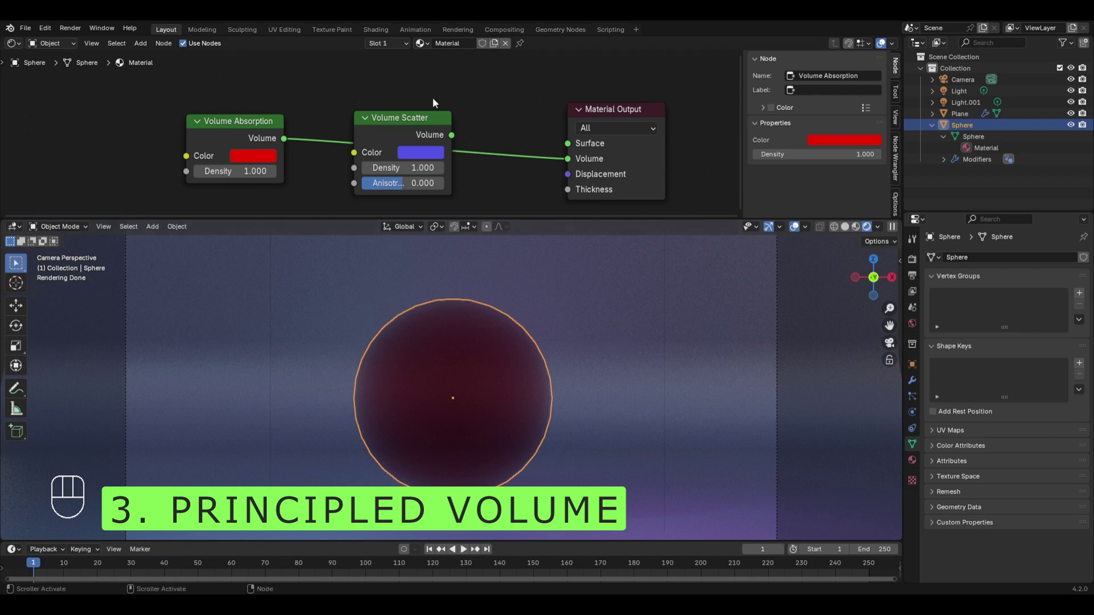
# - Add a Principled Volume shader node at the far side of the sphere's node tree, away from the Material Output
pyautogui.hotkey('shift', 'a')
pyautogui.moveTo(397, 163)
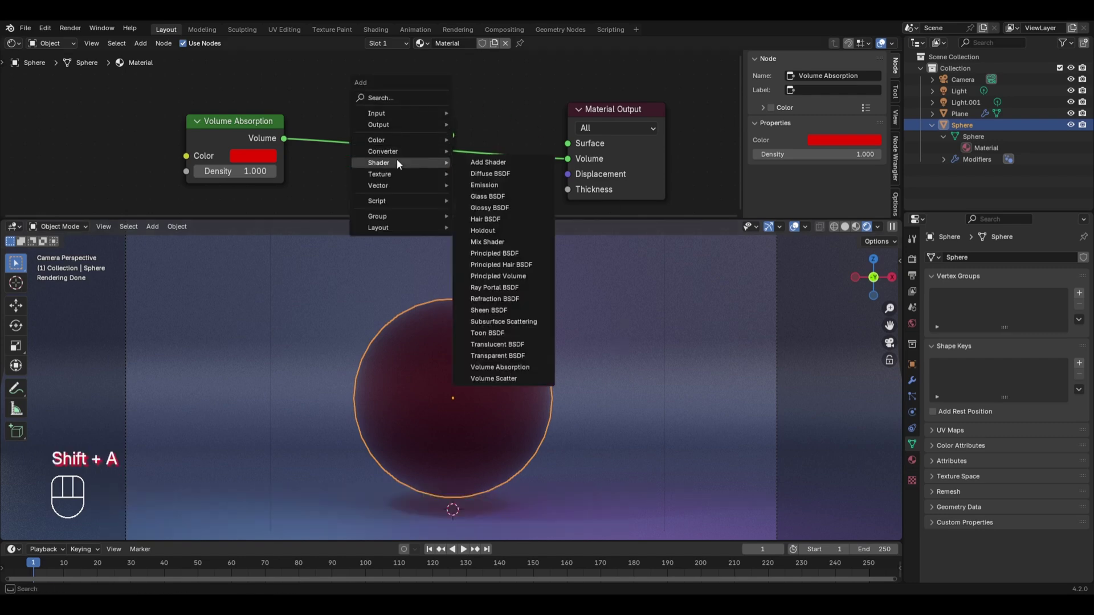
pyautogui.click(498, 276)
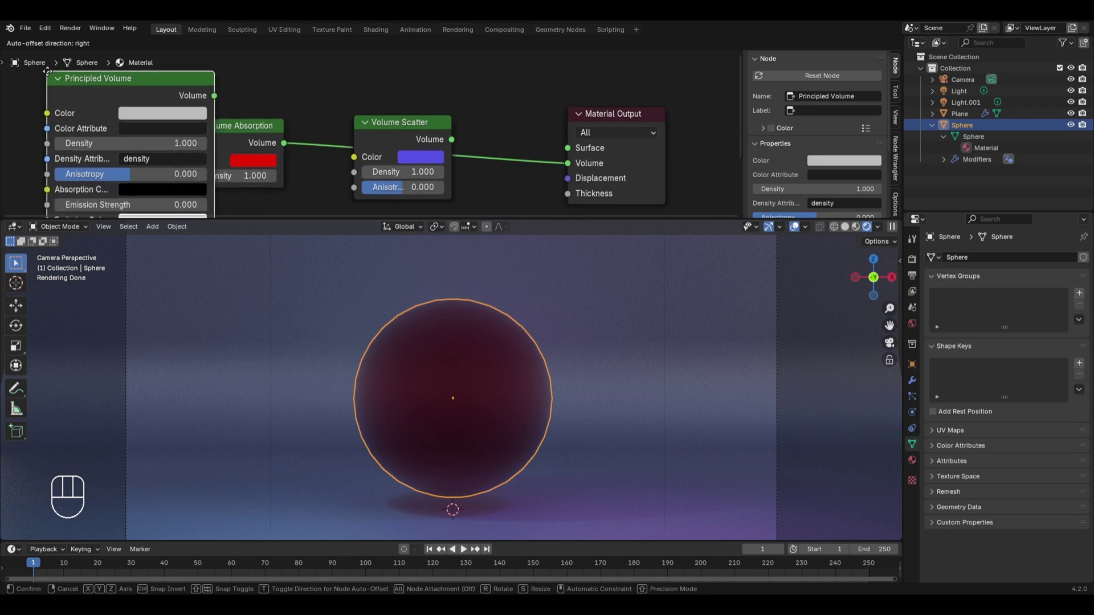
pyautogui.click(42, 70)
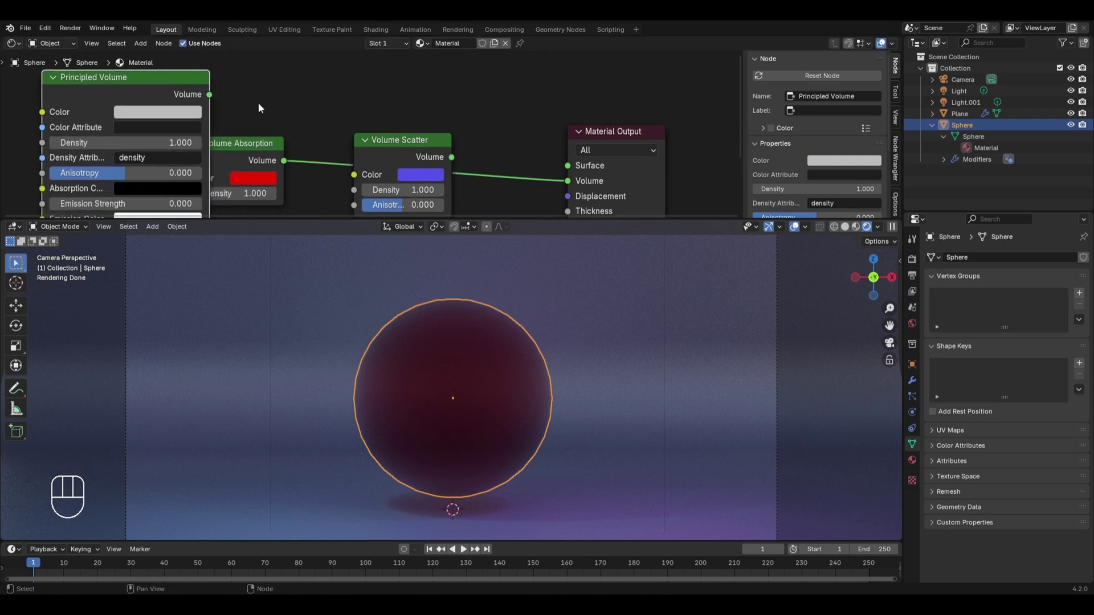
# - Delete the Volume Absorption and Volume Scatter nodes and connect Principled Volume to the Material Output's Volume input
pyautogui.moveTo(258, 104); pyautogui.dragTo(379, 164)
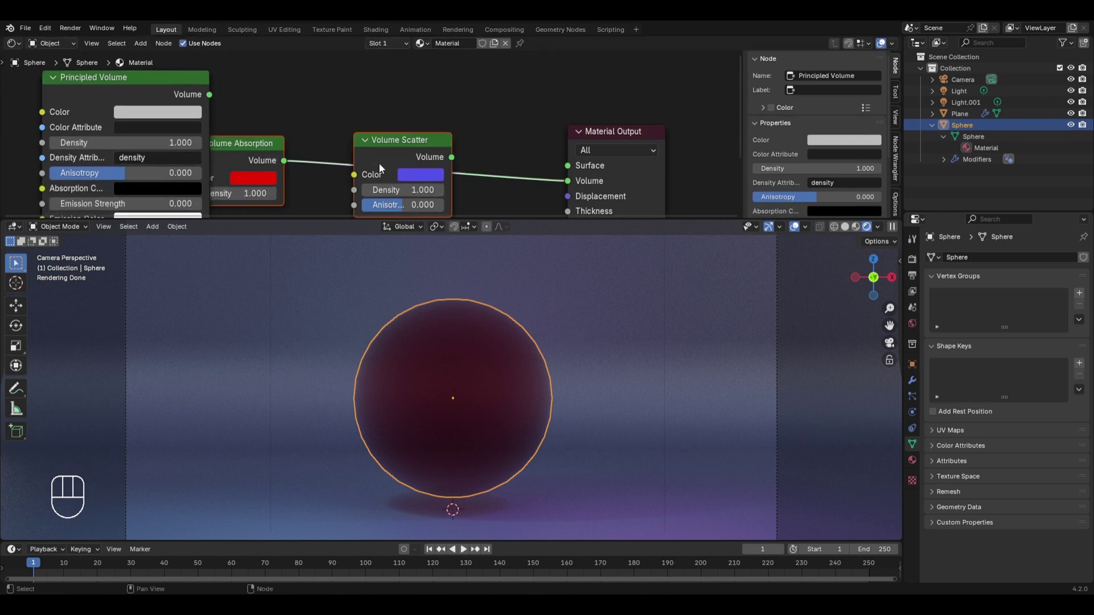
pyautogui.press('x')
pyautogui.click(145, 83)
pyautogui.moveTo(190, 90); pyautogui.dragTo(566, 181)
# - Hide the sphere and the backdrop plane in the scene
pyautogui.scroll(3, 450, 363)
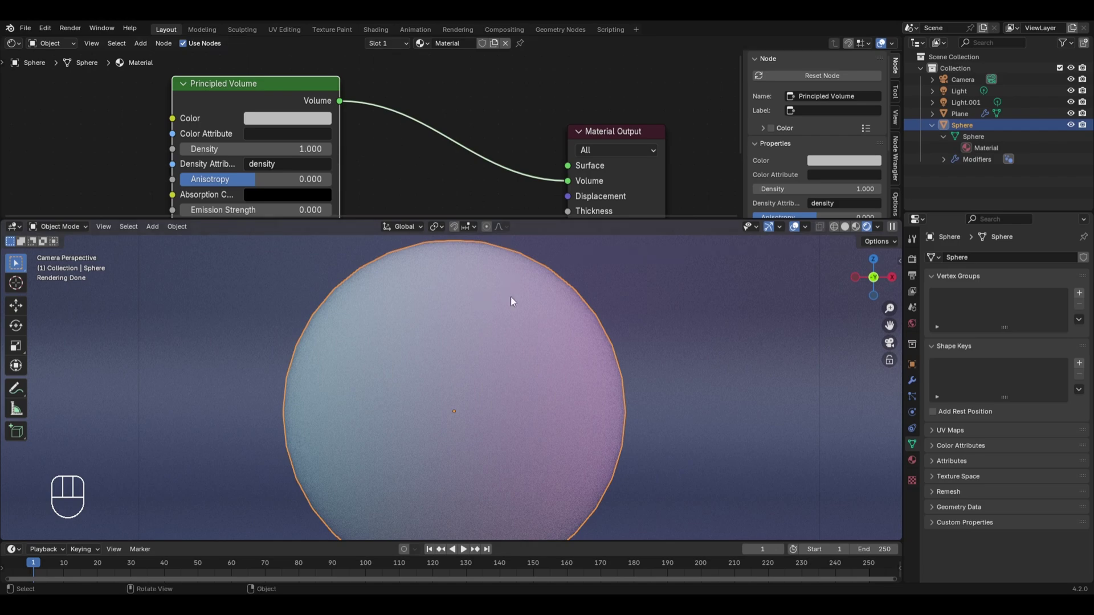
pyautogui.scroll(-3, 502, 293)
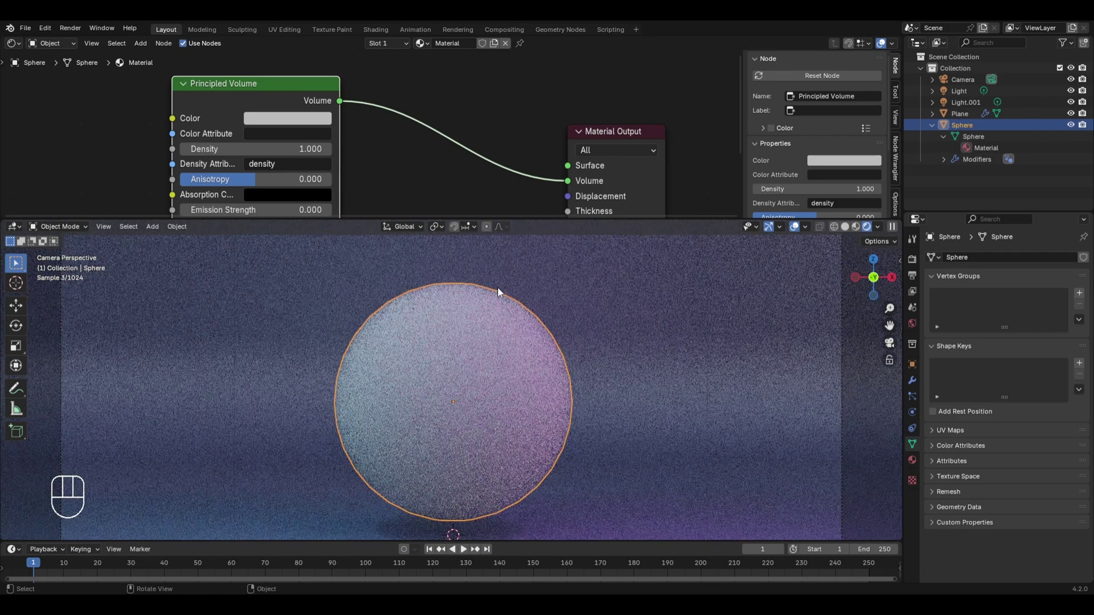
pyautogui.scroll(-2, 498, 286)
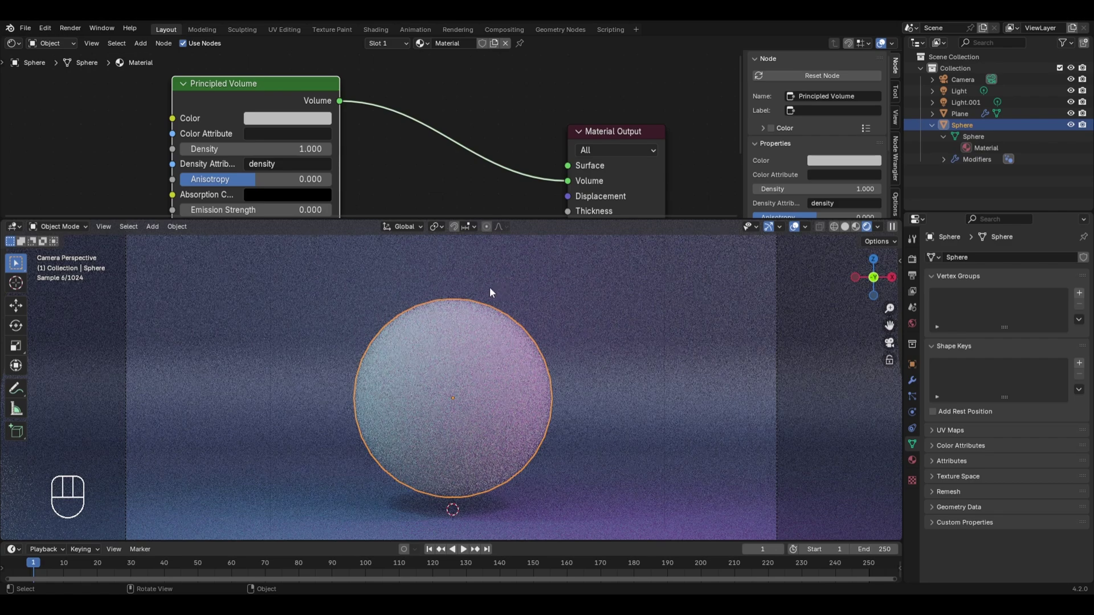
pyautogui.press('h')
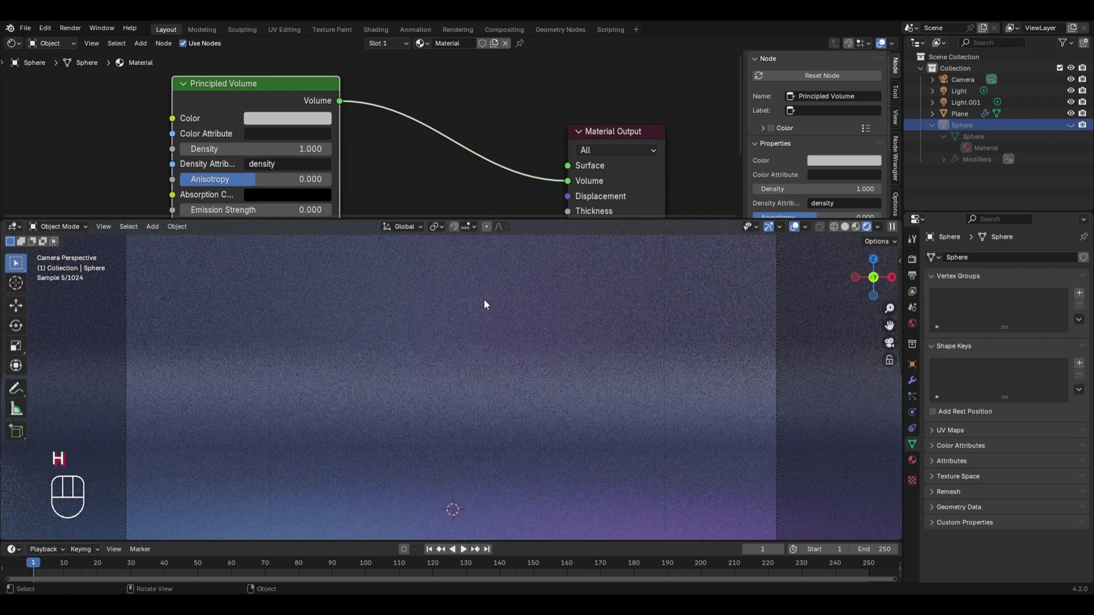
pyautogui.click(484, 299)
pyautogui.press('h')
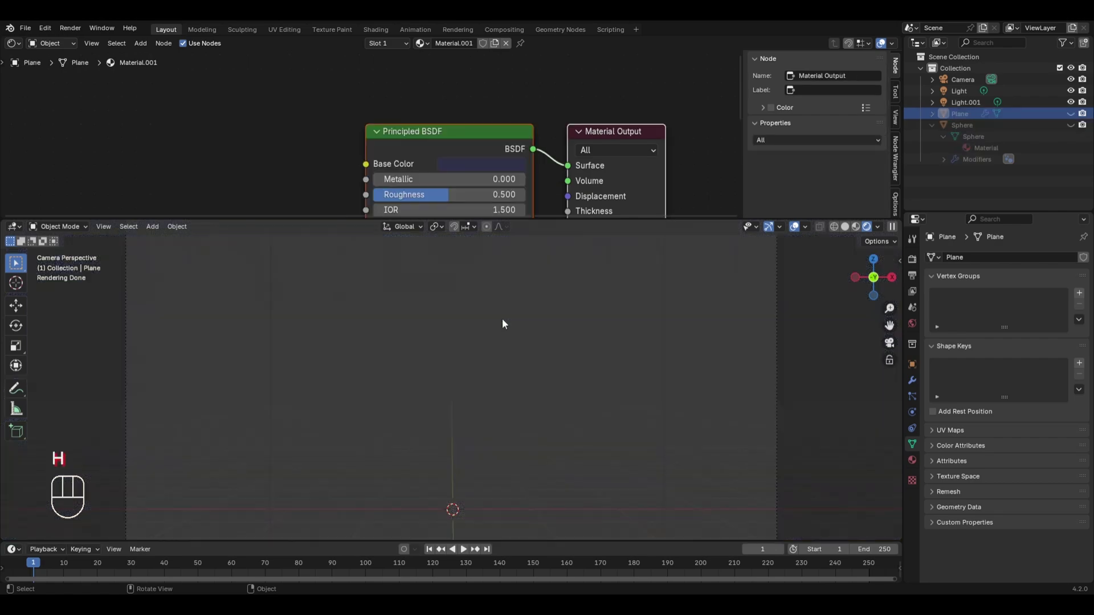
# - Add a monkey mesh to the scene and raise it along the Z axis above the ground
pyautogui.hotkey('shift', 'a')
pyautogui.moveTo(442, 326)
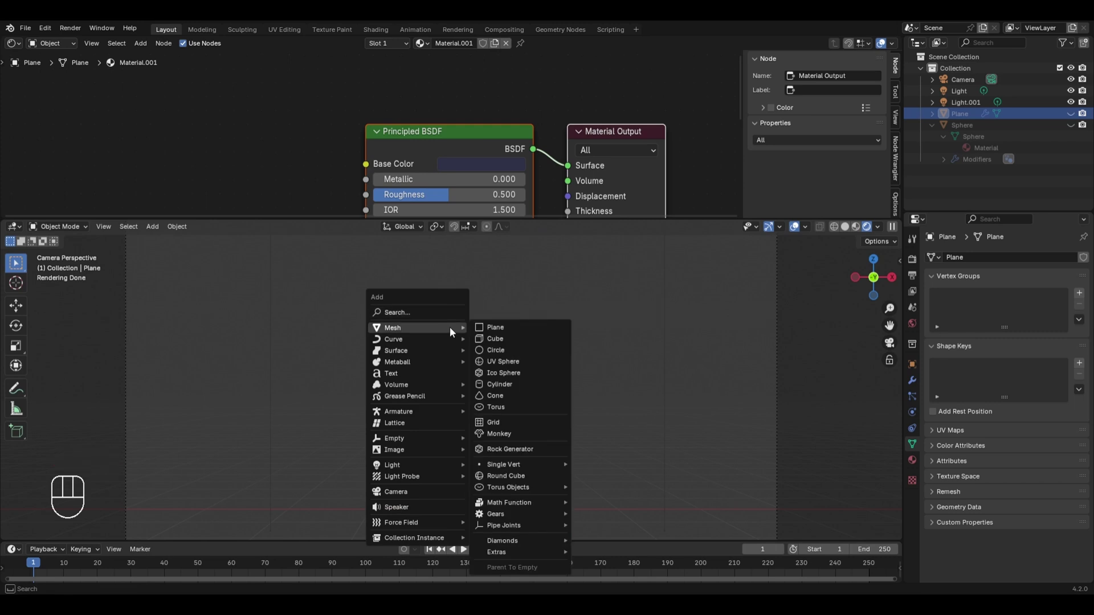
pyautogui.click(509, 436)
pyautogui.press('g')
pyautogui.press('z')
pyautogui.click(518, 359)
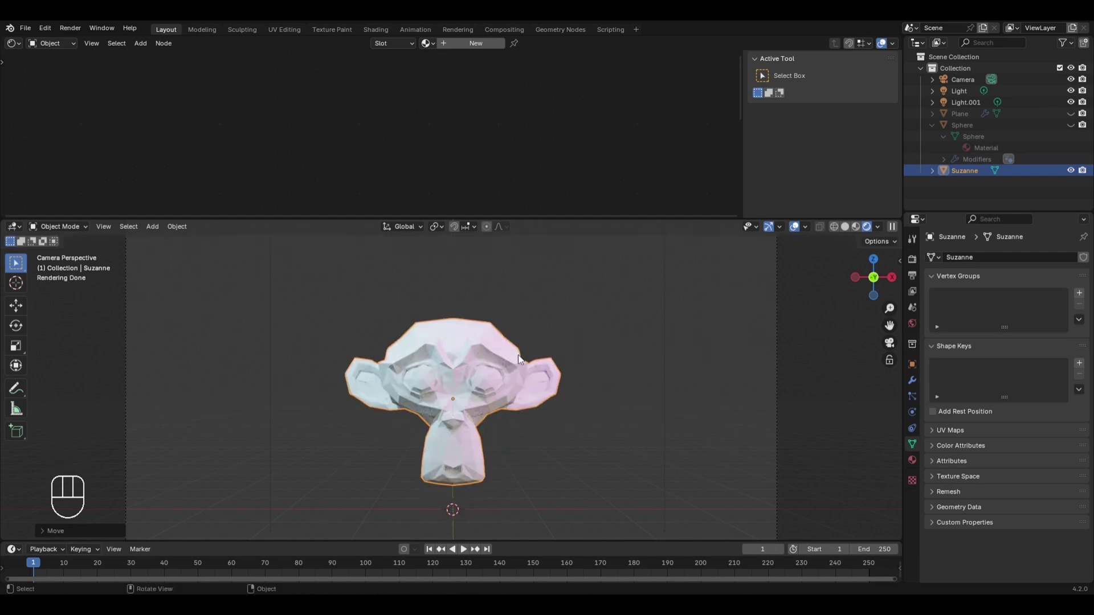
# - Smooth the monkey with a level 2 subdivision surface and frame it in the camera view
pyautogui.press('ctrl')
pyautogui.hotkey('ctrl', '2')
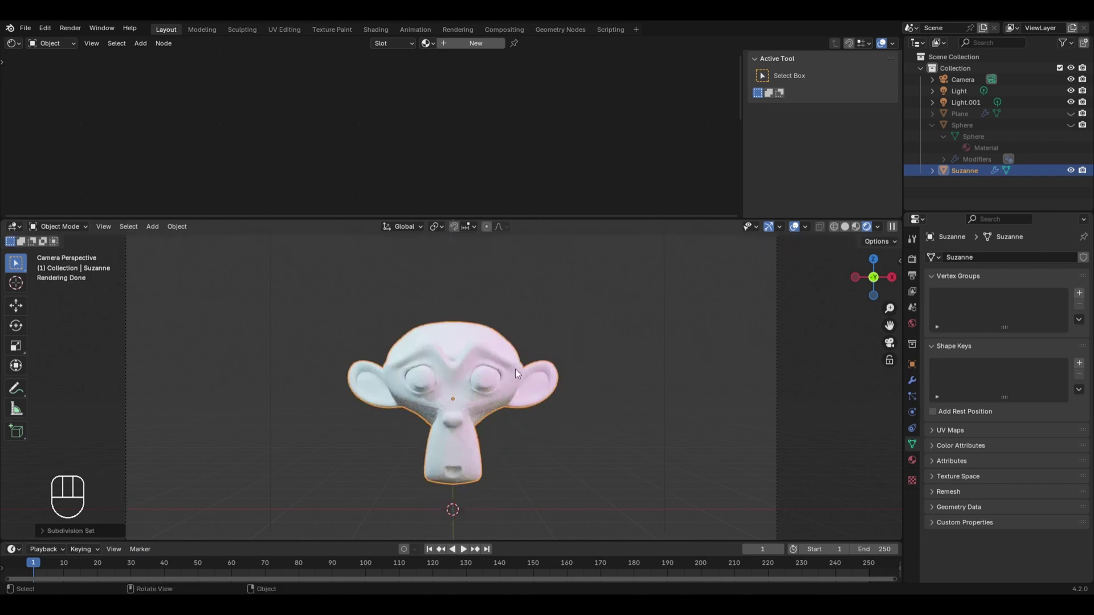
pyautogui.scroll(3, 515, 405)
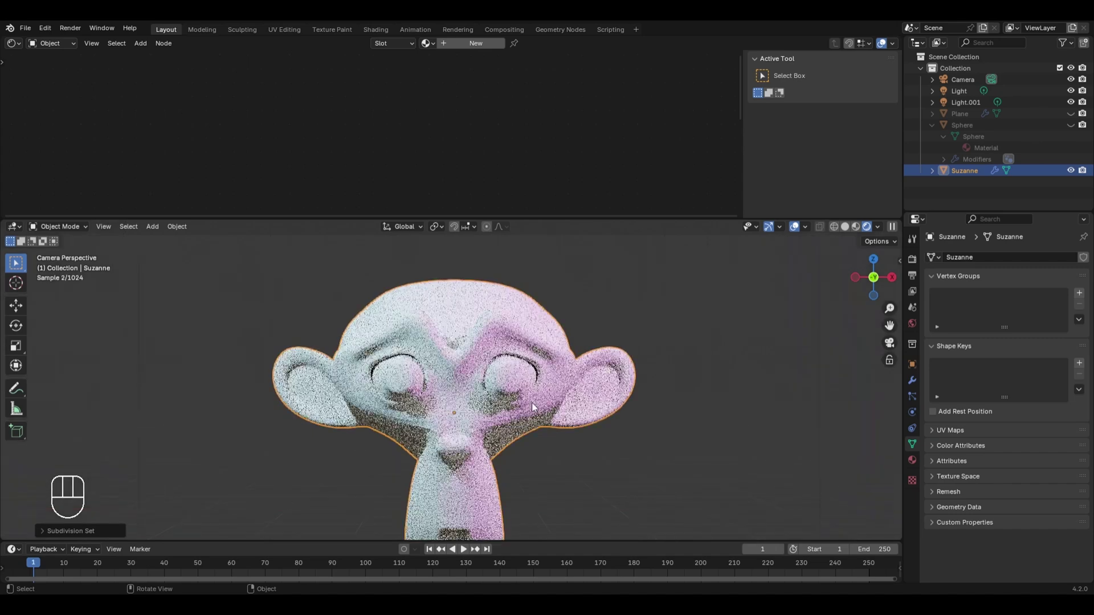
pyautogui.keyDown('shift'); pyautogui.moveTo(539, 377); pyautogui.dragTo(538, 353, button='middle'); pyautogui.keyUp('shift')
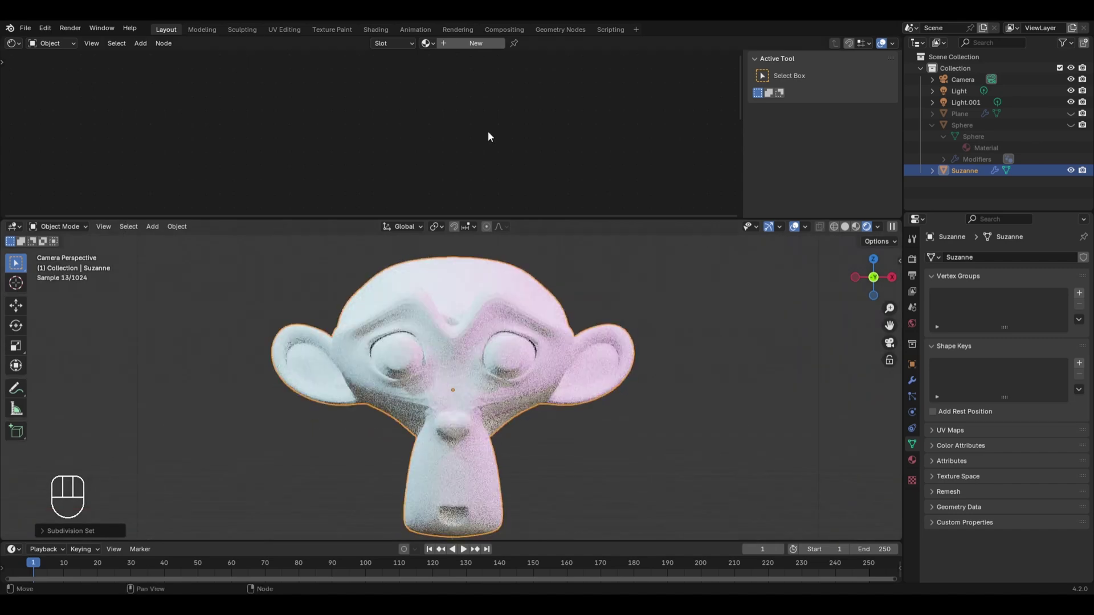
# - Look up the hidden sphere's material and assign that same material, "Material", to the monkey
pyautogui.click(976, 124)
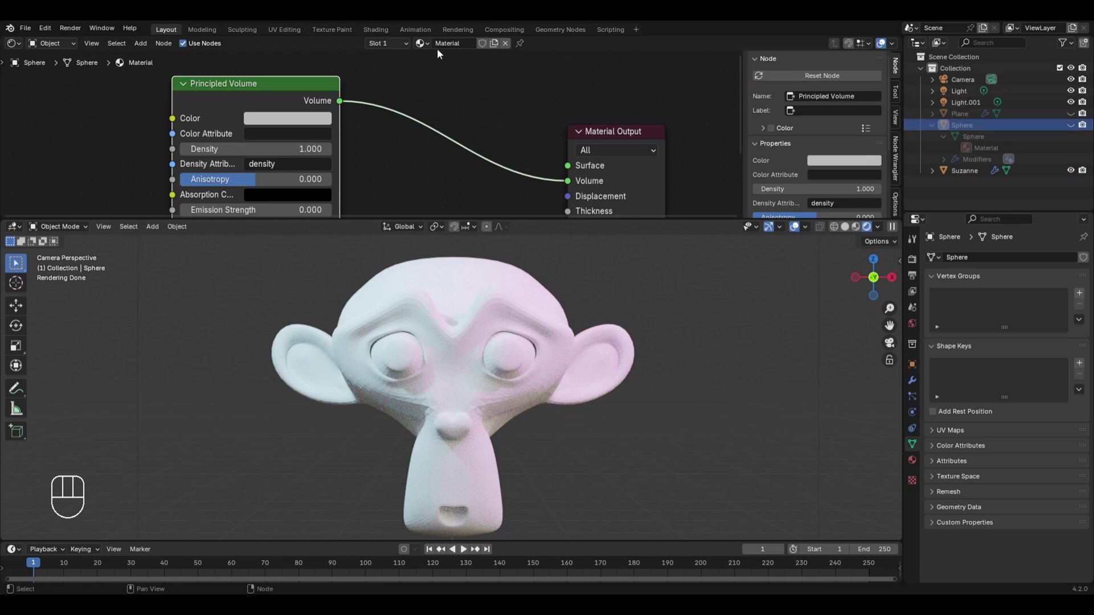
pyautogui.click(439, 266)
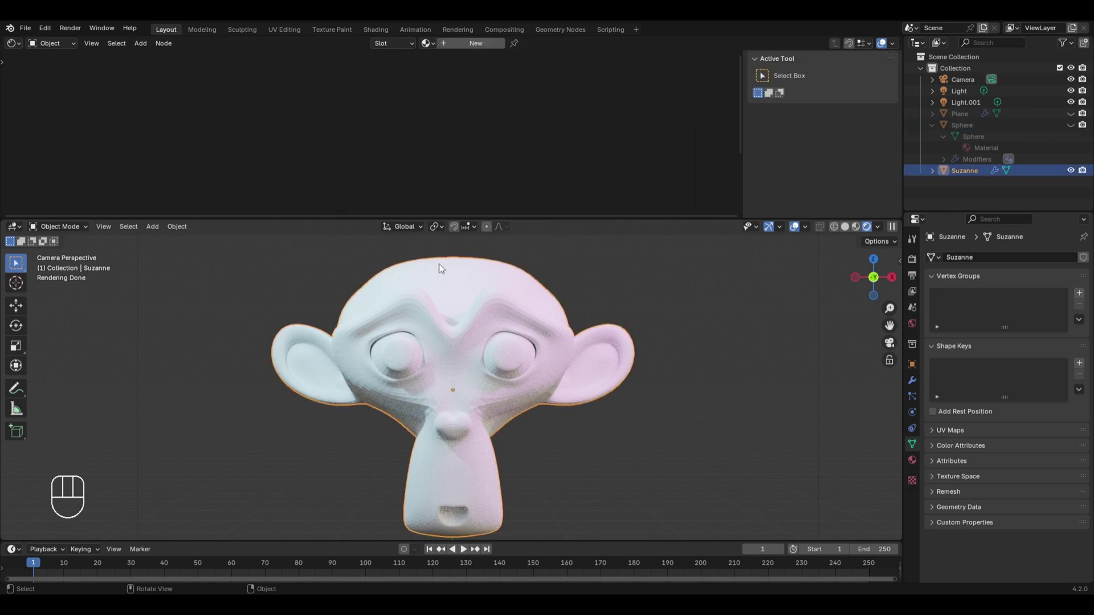
pyautogui.click(430, 46)
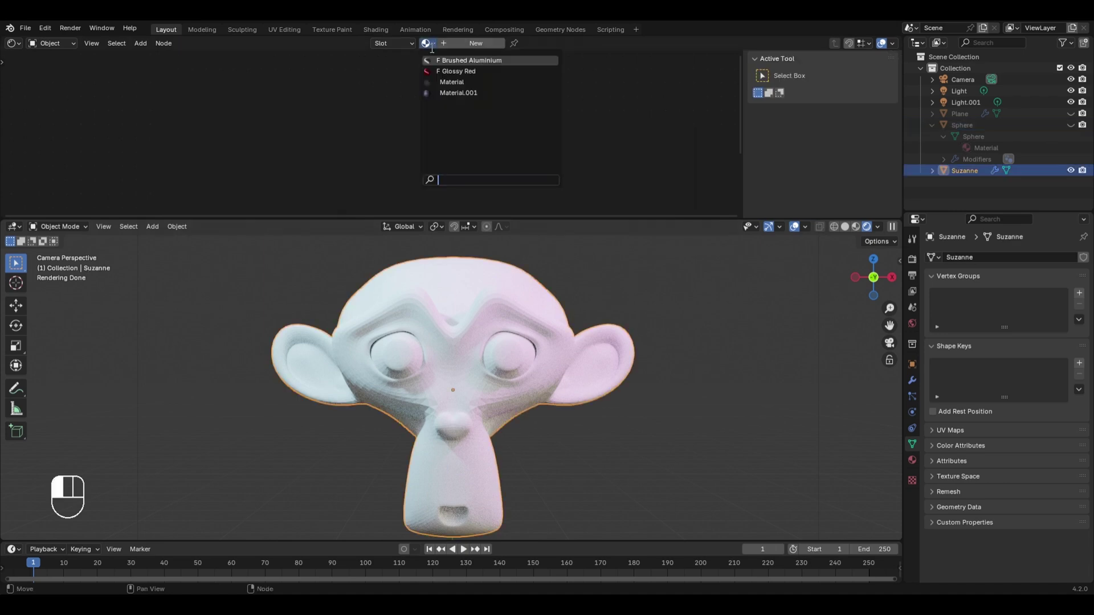
pyautogui.click(431, 81)
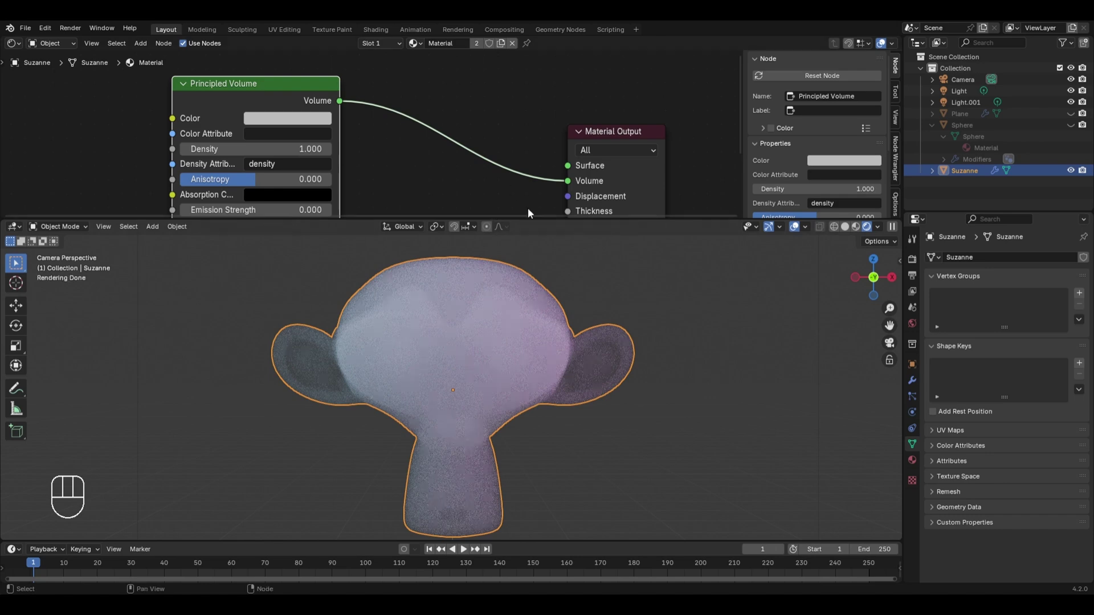
# - Try a Principled Volume density of 50.2 on the monkey and settle on 5.2
pyautogui.scroll(1, 502, 316)
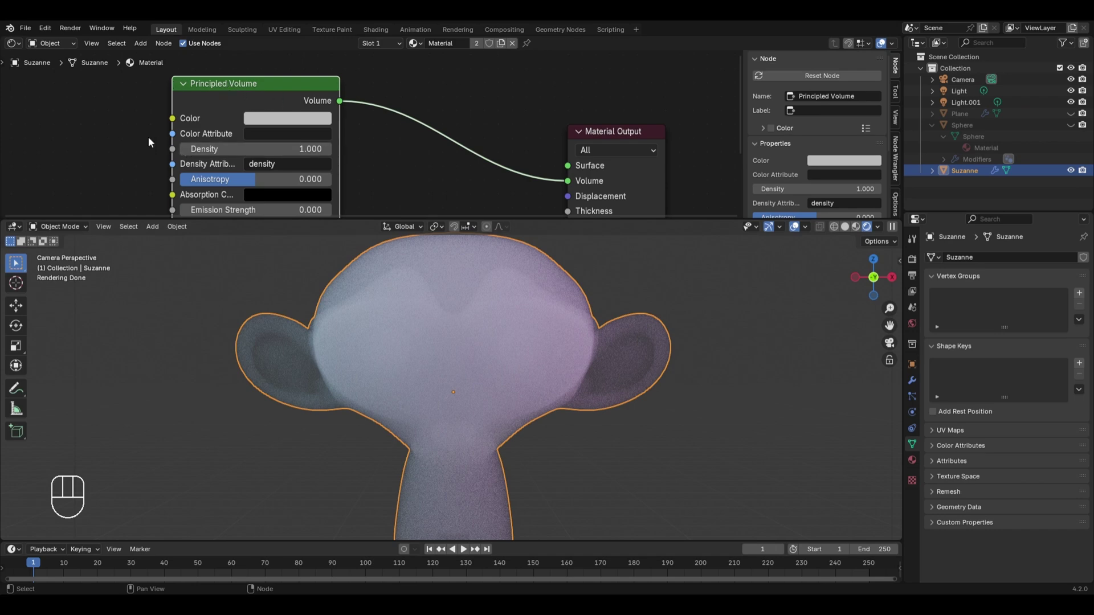
pyautogui.moveTo(256, 149); pyautogui.dragTo(322, 148)
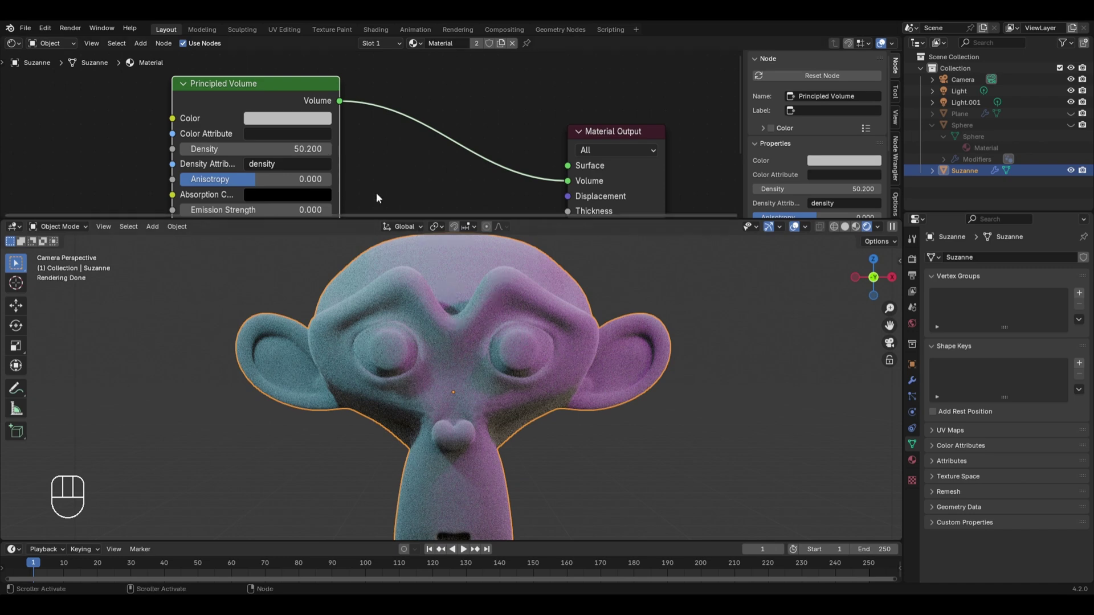
pyautogui.moveTo(262, 149); pyautogui.dragTo(23, 149)
pyautogui.moveTo(296, 149); pyautogui.dragTo(341, 141)
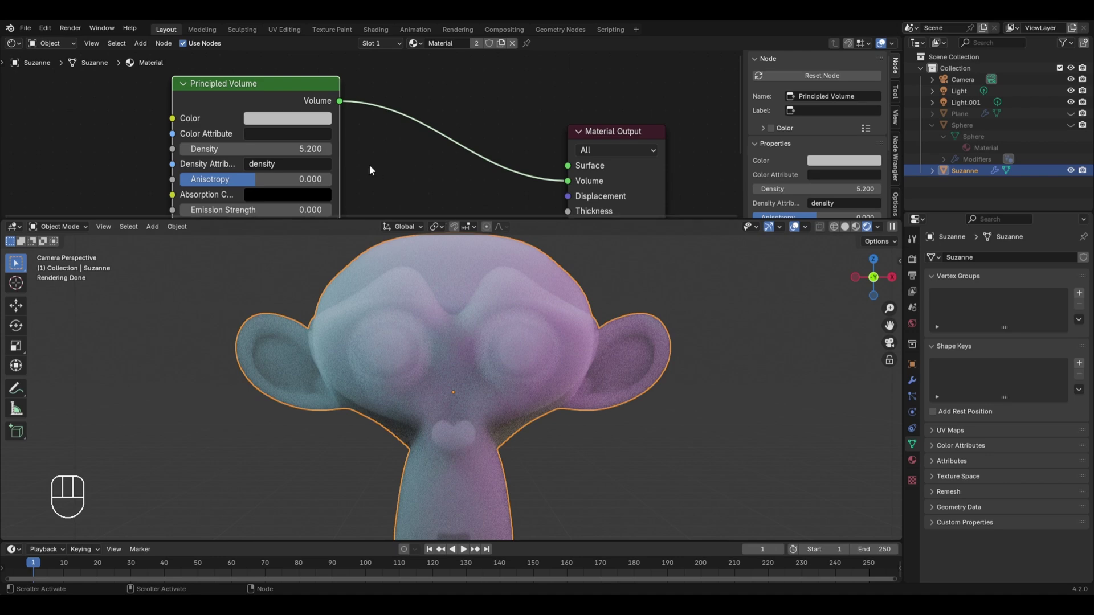
# - Try out green and violet as the Principled Volume node's color
pyautogui.click(304, 122)
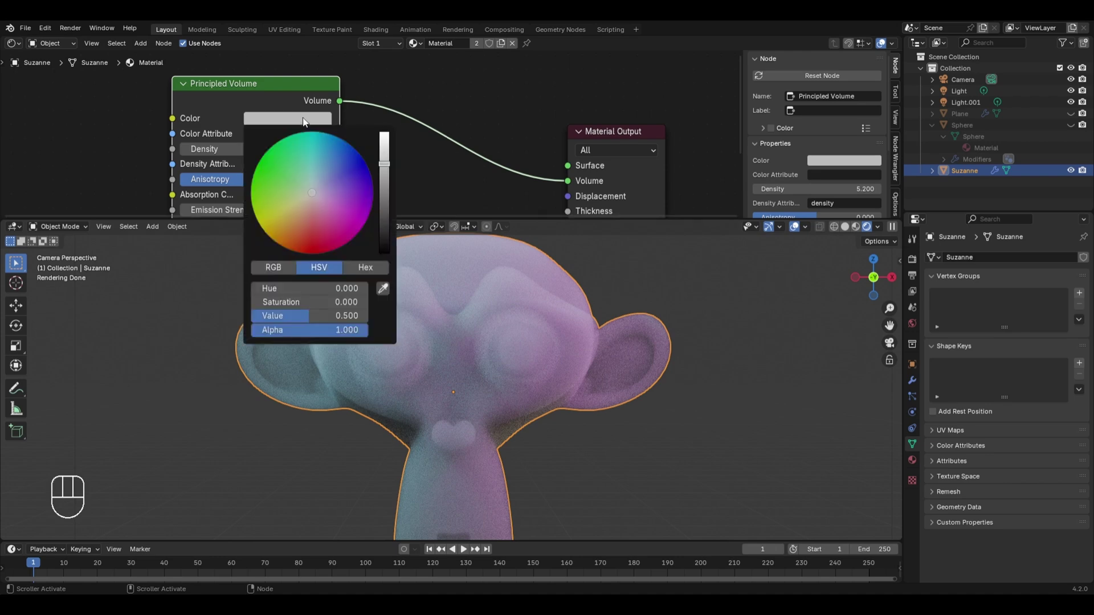
pyautogui.moveTo(315, 189)
pyautogui.mouseDown()
pyautogui.moveTo(342, 160)
pyautogui.moveTo(291, 166)
pyautogui.mouseUp()
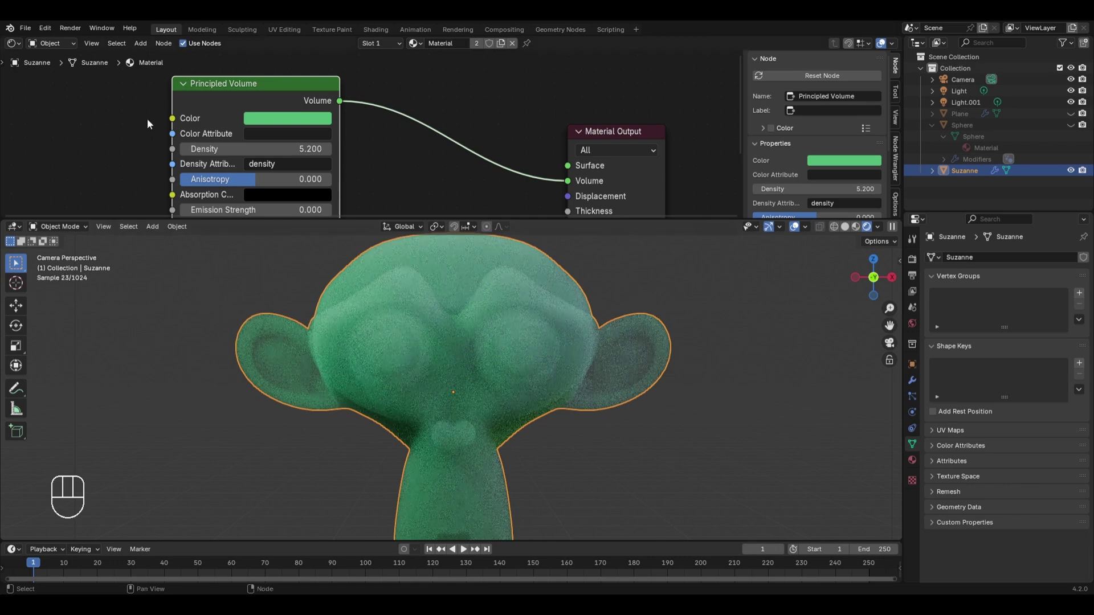
pyautogui.click(254, 118)
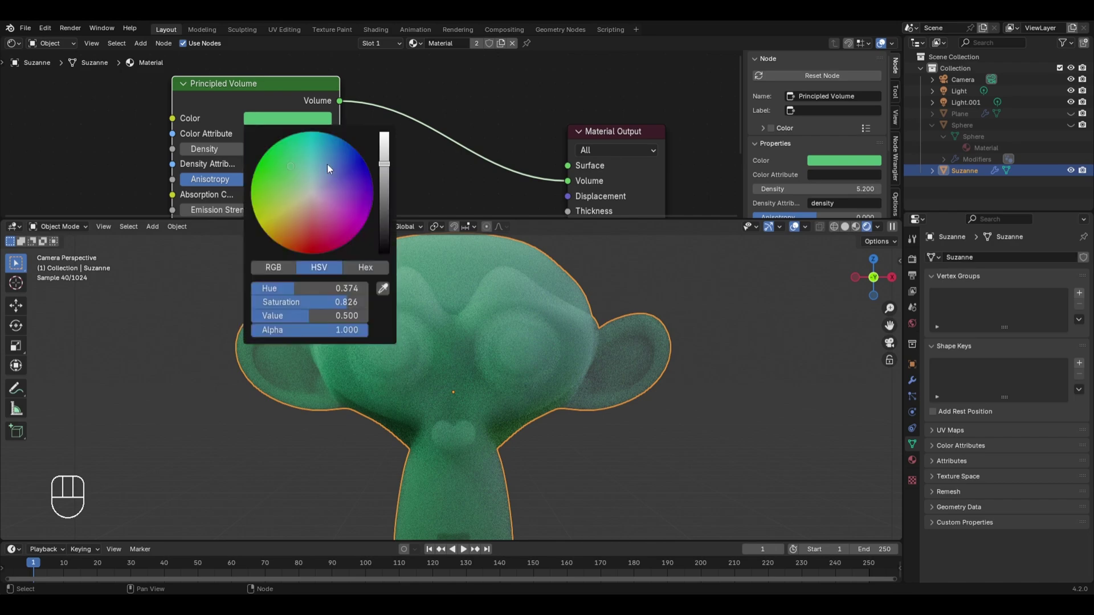
pyautogui.moveTo(327, 163); pyautogui.dragTo(346, 181)
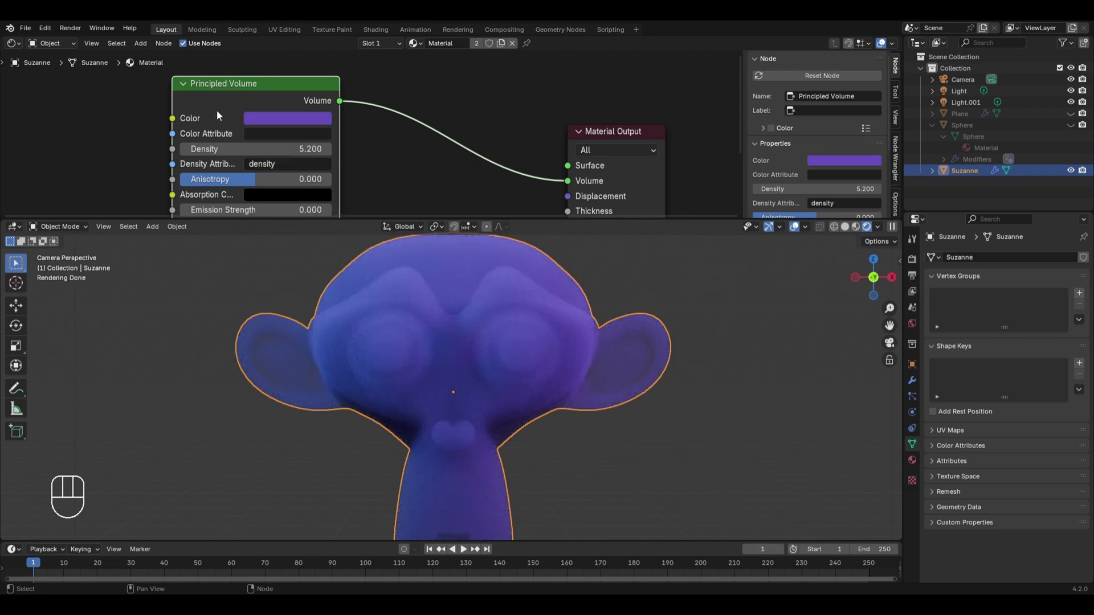
# - Add an unconnected Volume Scatter node above the Material Output for comparison with Principled Volume
pyautogui.hotkey('shift', 'a')
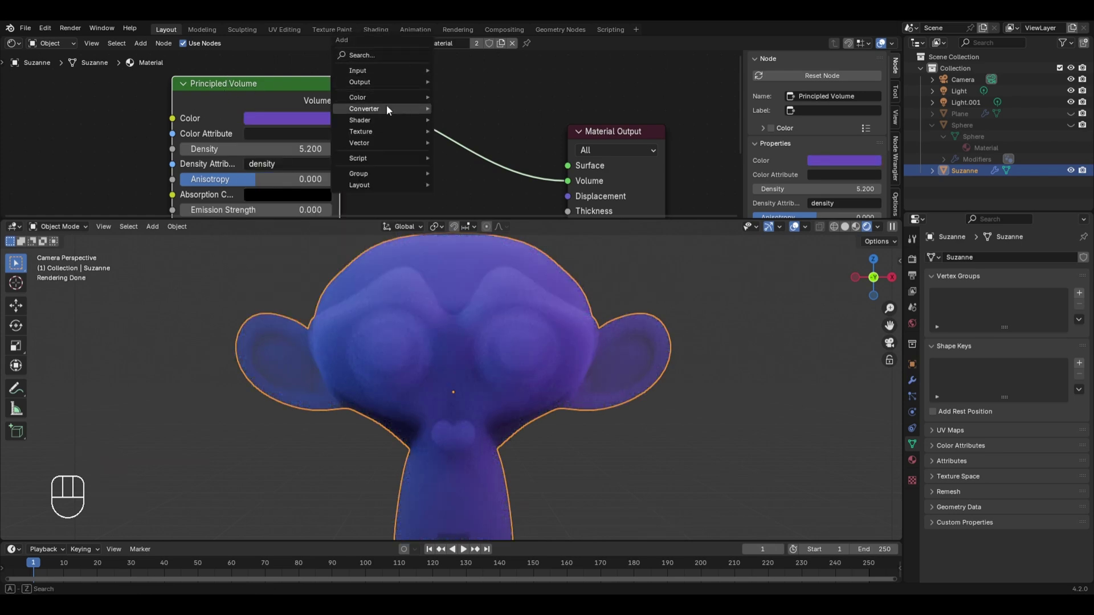
pyautogui.moveTo(388, 120)
pyautogui.click(501, 335)
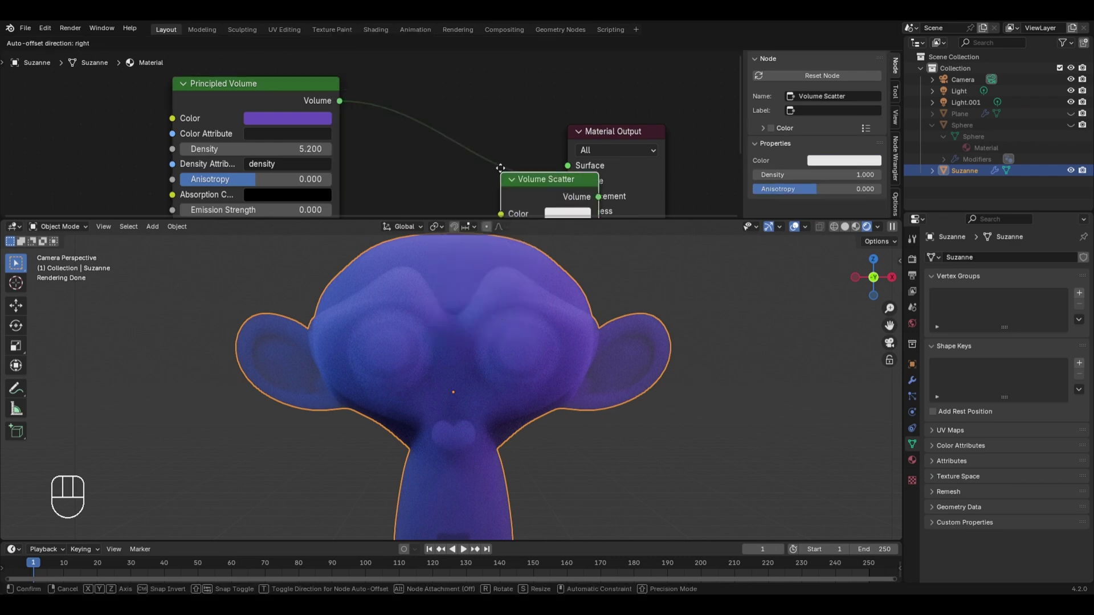
pyautogui.click(476, 74)
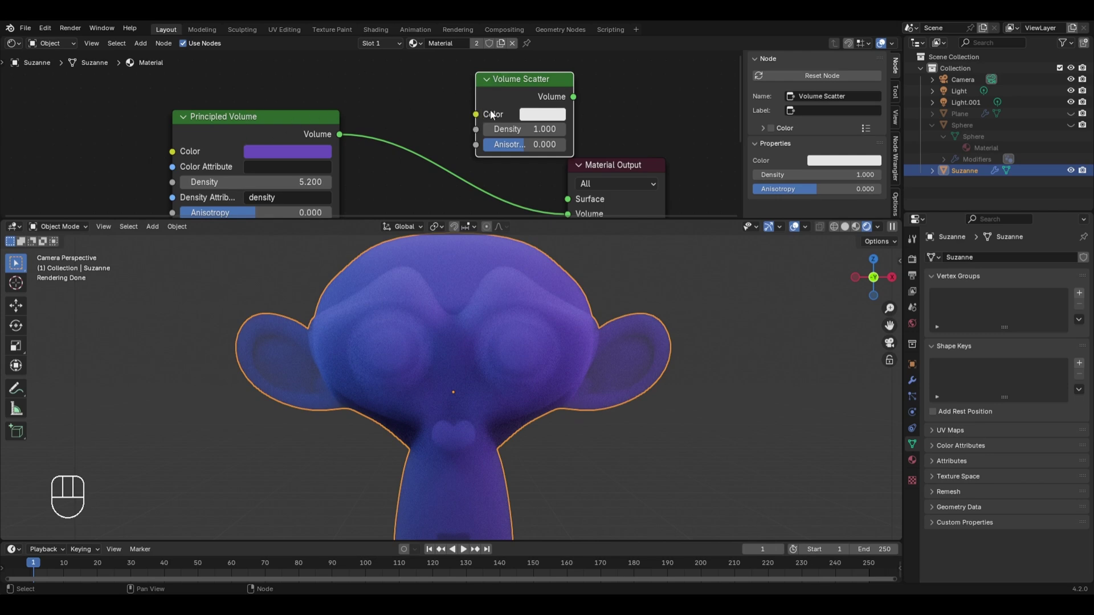
# - Change the Principled Volume color to a saturated green with hue 0.358 and saturation 0.991
pyautogui.click(321, 150)
pyautogui.moveTo(304, 175); pyautogui.dragTo(276, 181)
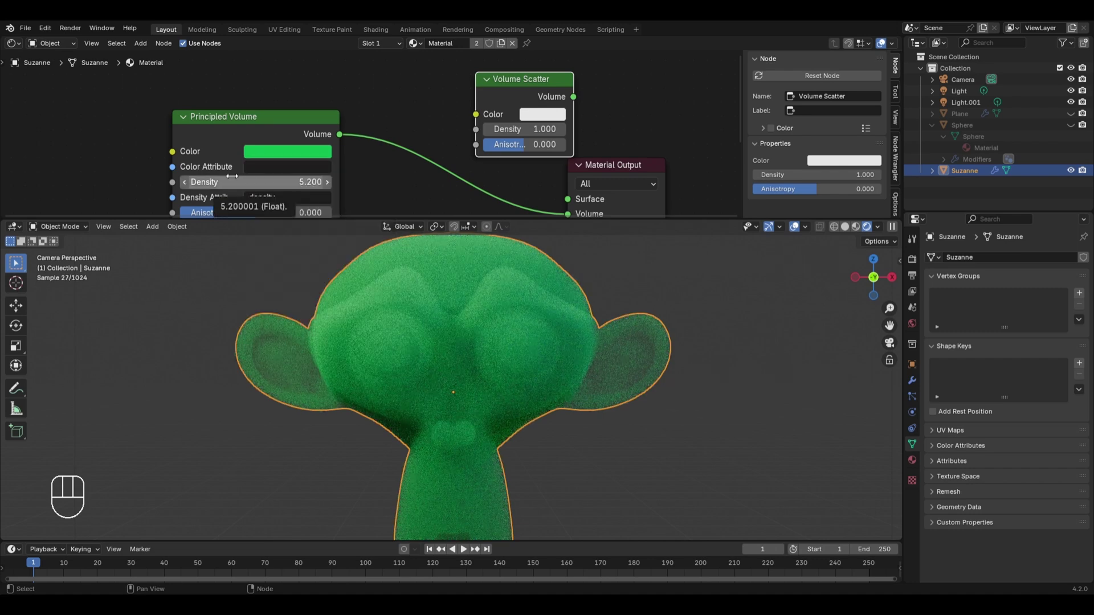
pyautogui.moveTo(380, 196); pyautogui.dragTo(384, 171, button='middle')
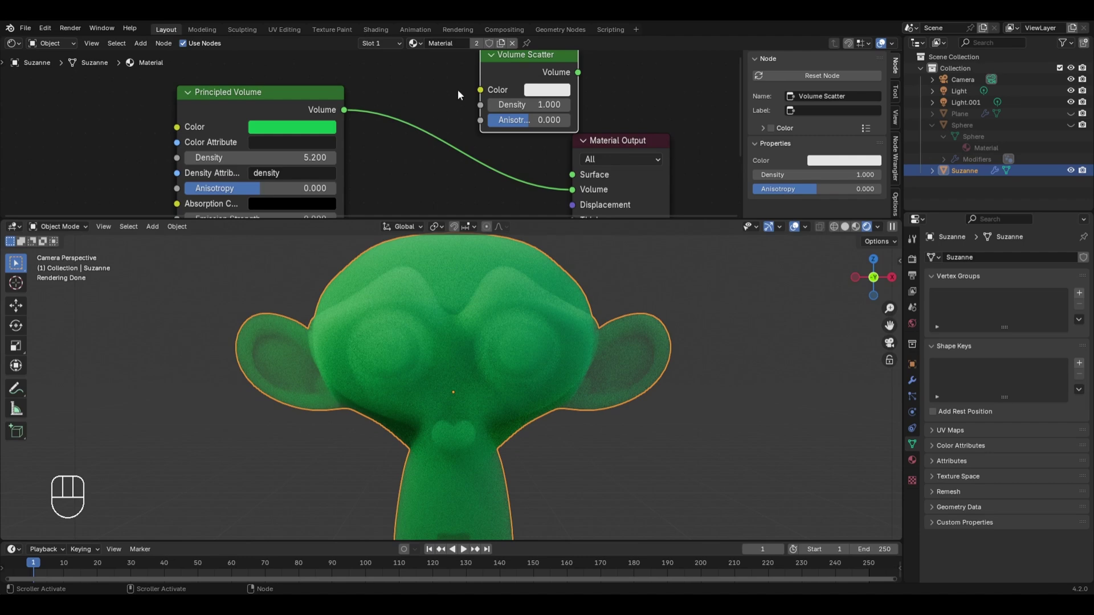
# - Replace the Volume Scatter node with an unconnected Volume Absorption node above the link to the Material Output
pyautogui.press('x')
pyautogui.hotkey('shift', 'a')
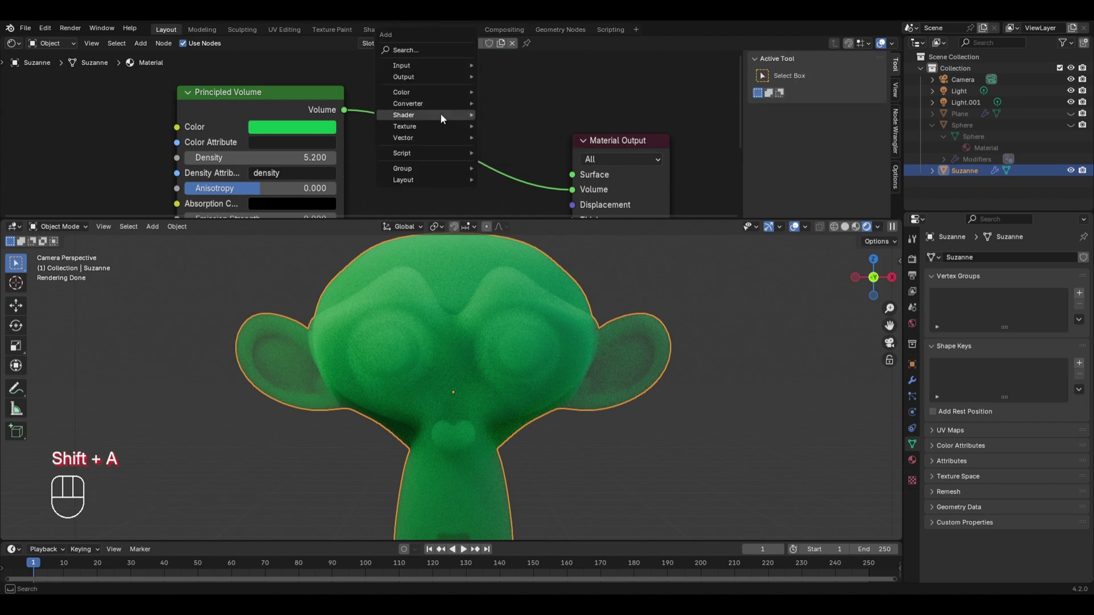
pyautogui.moveTo(442, 117)
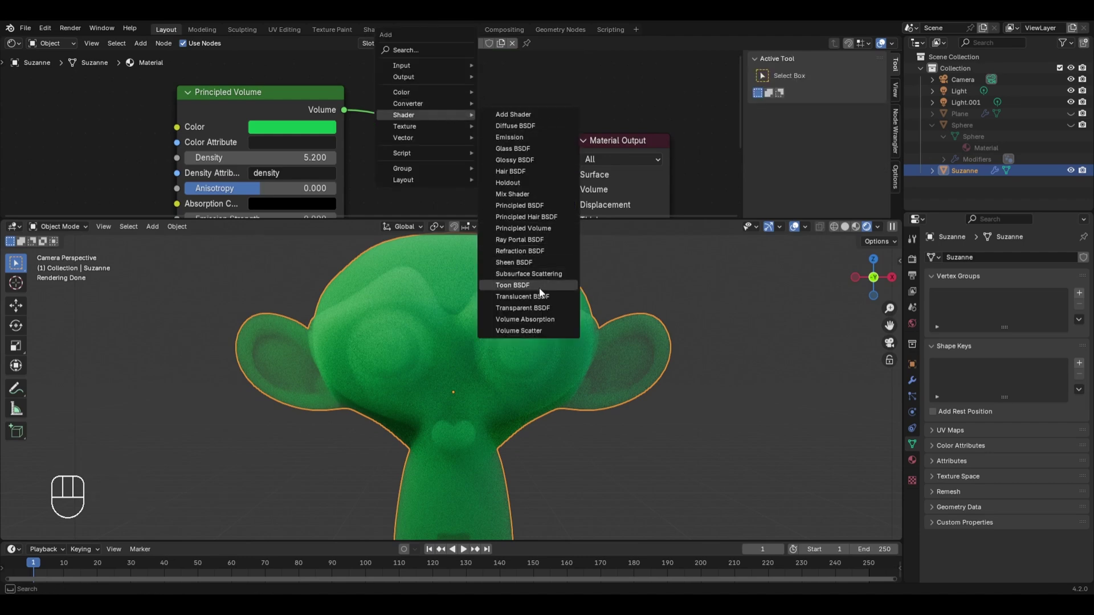
pyautogui.click(525, 319)
pyautogui.click(445, 104)
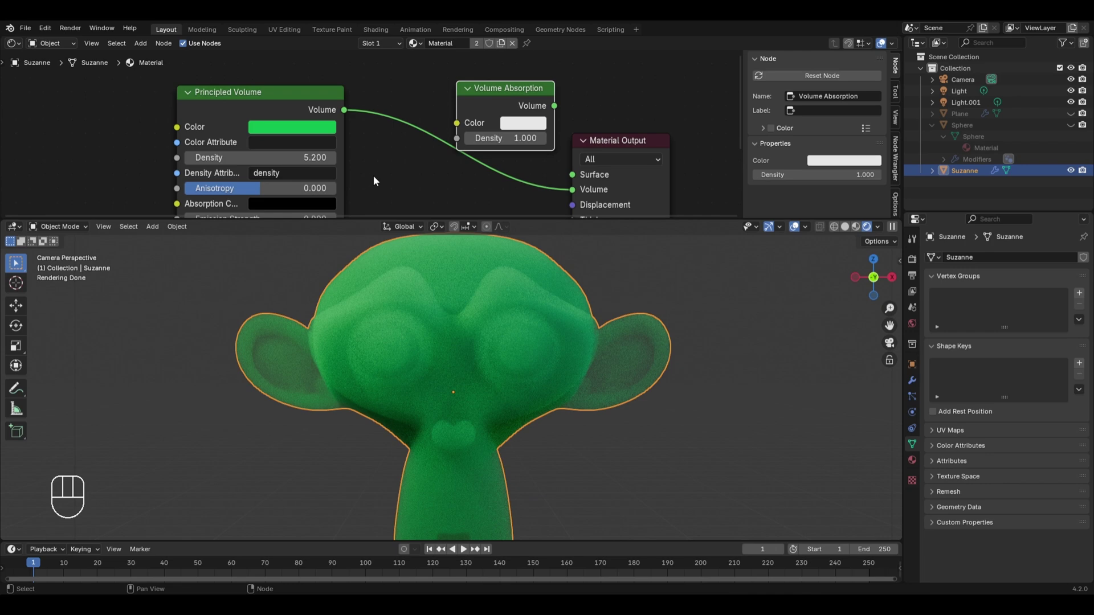
# - Widen the Principled Volume node so that its full property names, such as Absorption Color, are readable
pyautogui.moveTo(374, 181); pyautogui.dragTo(421, 155, button='middle')
pyautogui.scroll(1, 285, 189)
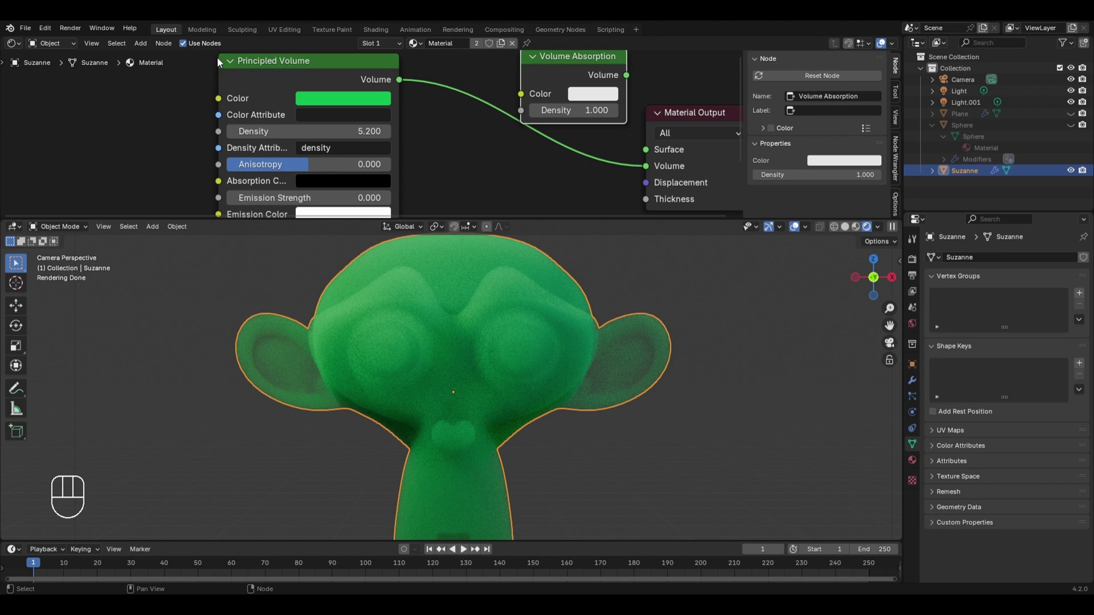
pyautogui.moveTo(217, 57); pyautogui.dragTo(182, 57)
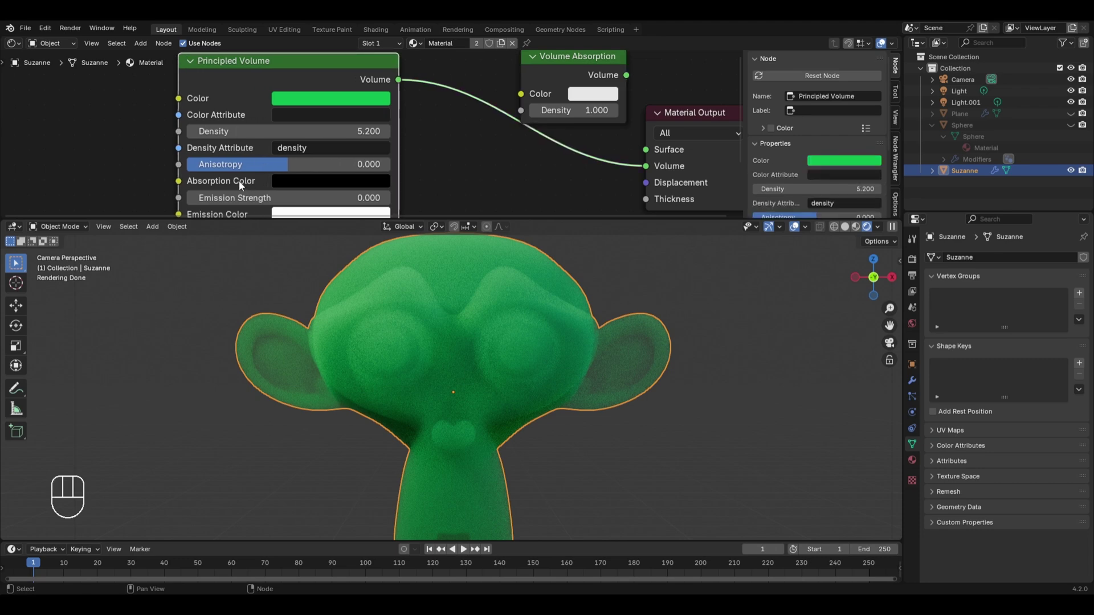
pyautogui.moveTo(244, 180)
# - Set the Principled Volume node's Color to black and its Absorption Color to red
pyautogui.click(376, 98)
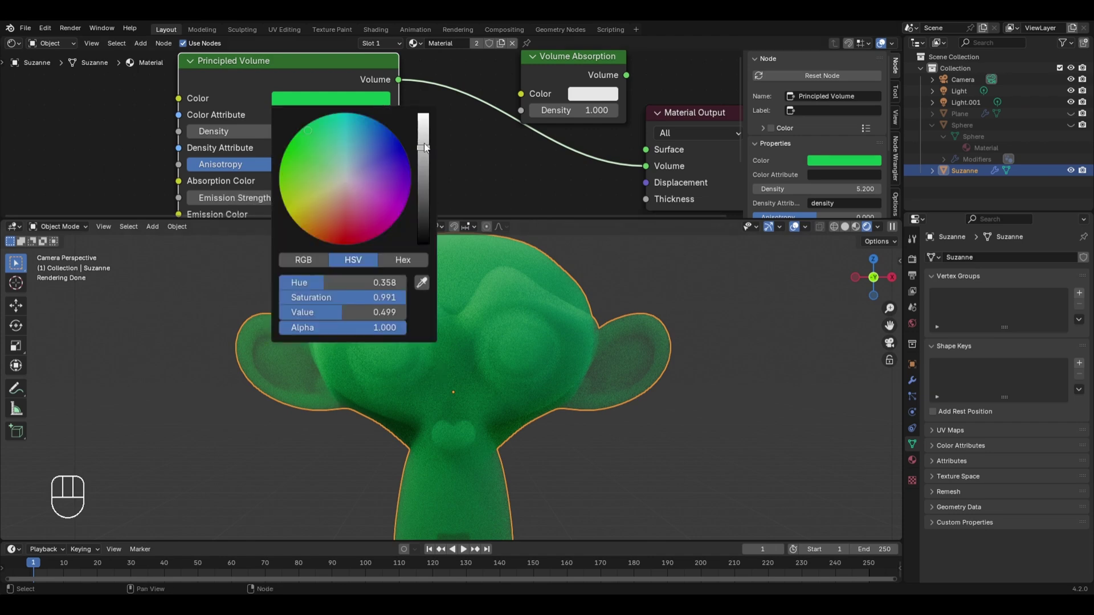
pyautogui.moveTo(422, 145); pyautogui.dragTo(423, 244)
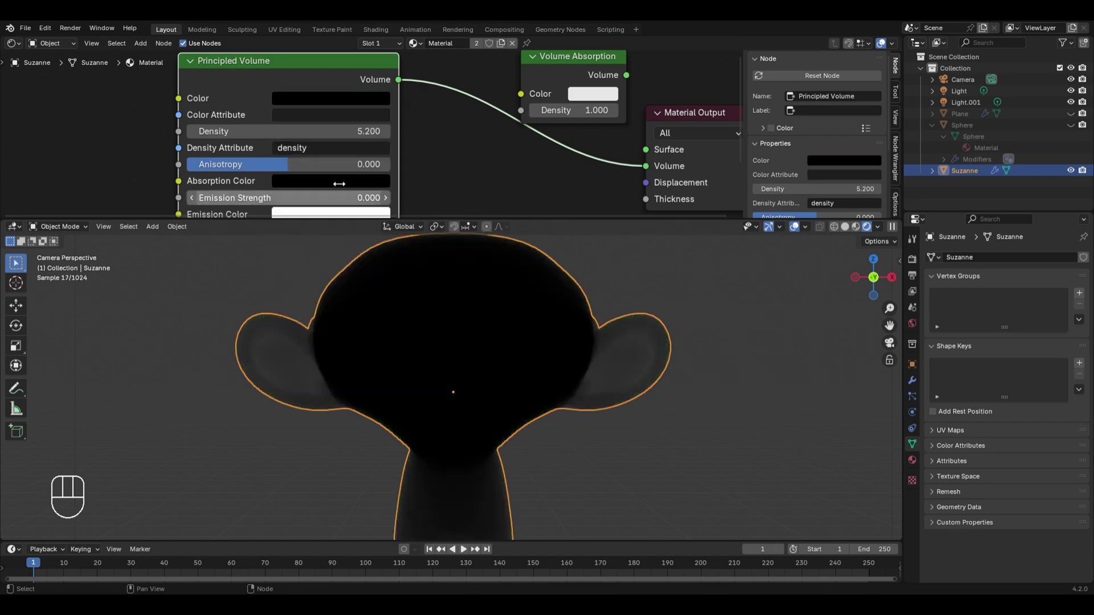
pyautogui.click(341, 180)
pyautogui.moveTo(425, 226); pyautogui.dragTo(424, 215)
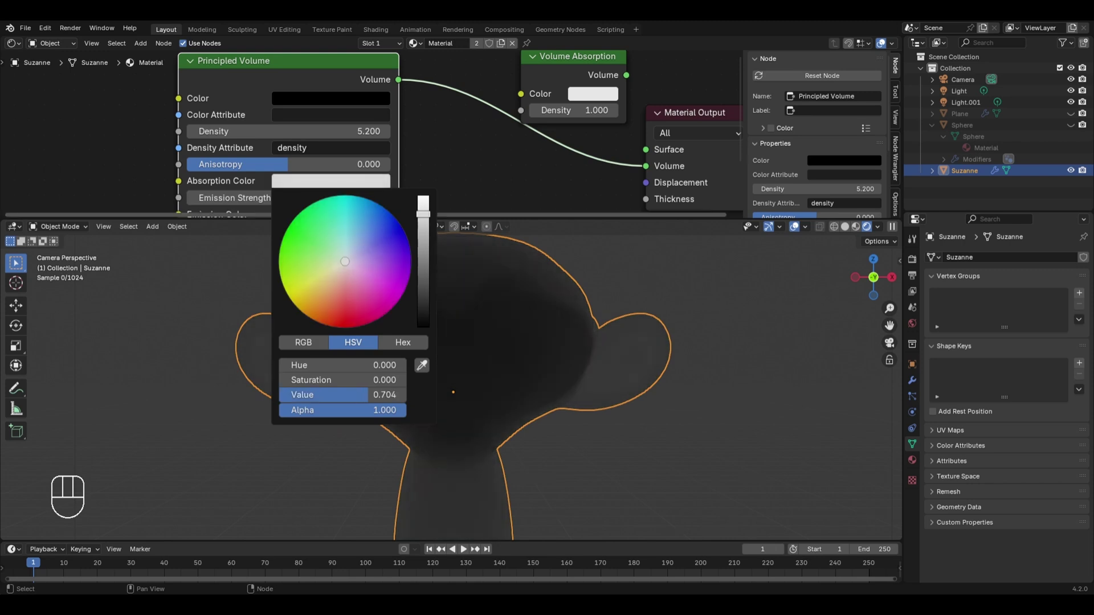
pyautogui.click(354, 327)
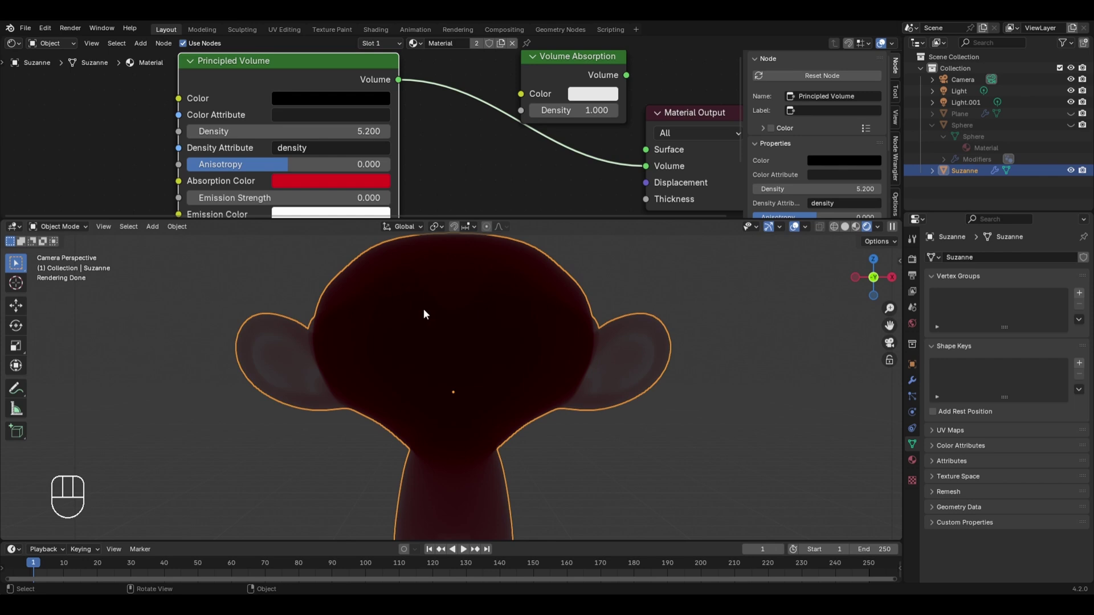
pyautogui.scroll(-2, 543, 299)
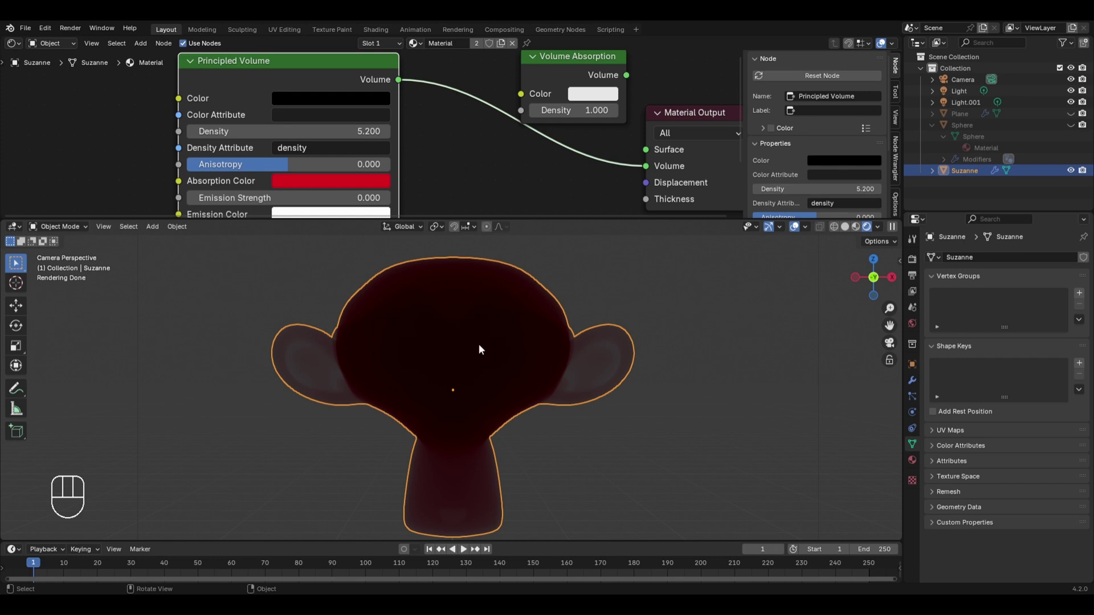
pyautogui.scroll(2, 447, 378)
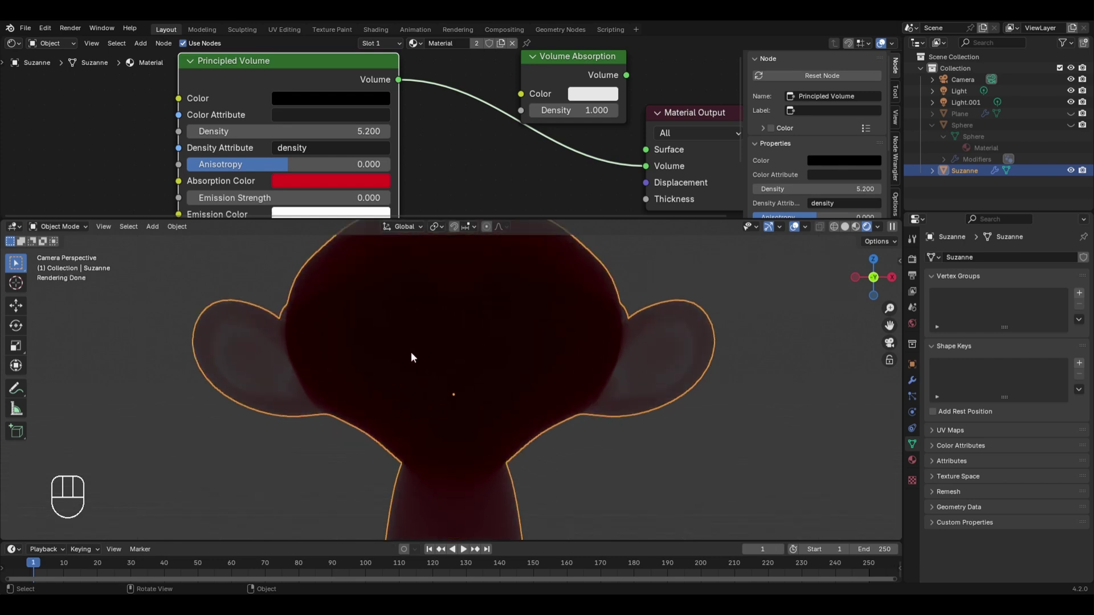
pyautogui.scroll(-1, 370, 342)
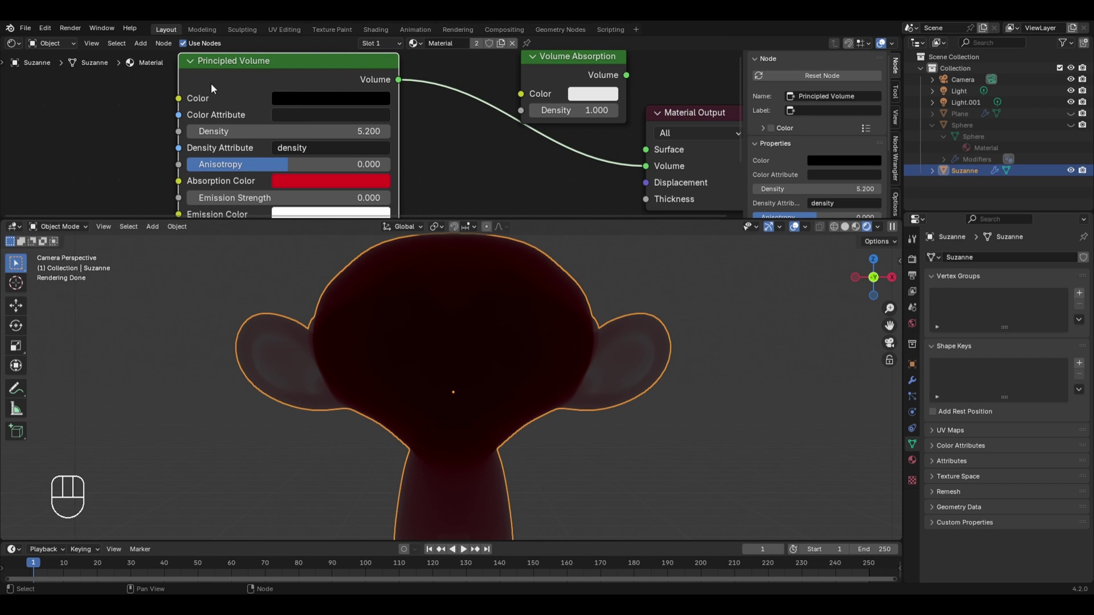
pyautogui.click(128, 182)
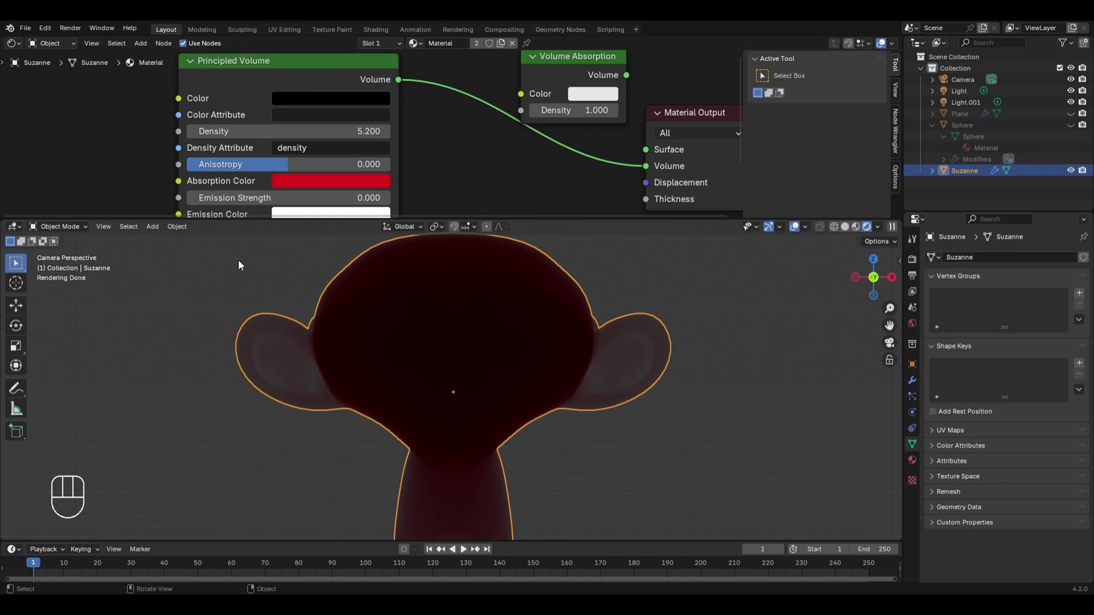
pyautogui.scroll(-1, 153, 130)
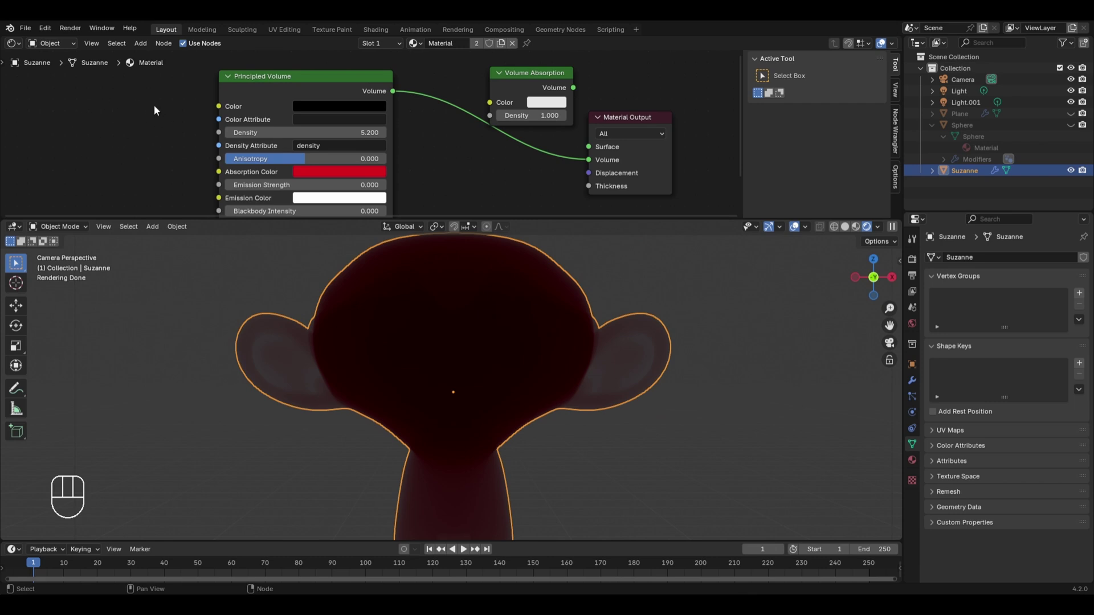
# - Add a Glass BSDF node before the Principled Volume node and connect it to the Material Output's Surface
pyautogui.hotkey('shift', 'a')
pyautogui.moveTo(138, 114)
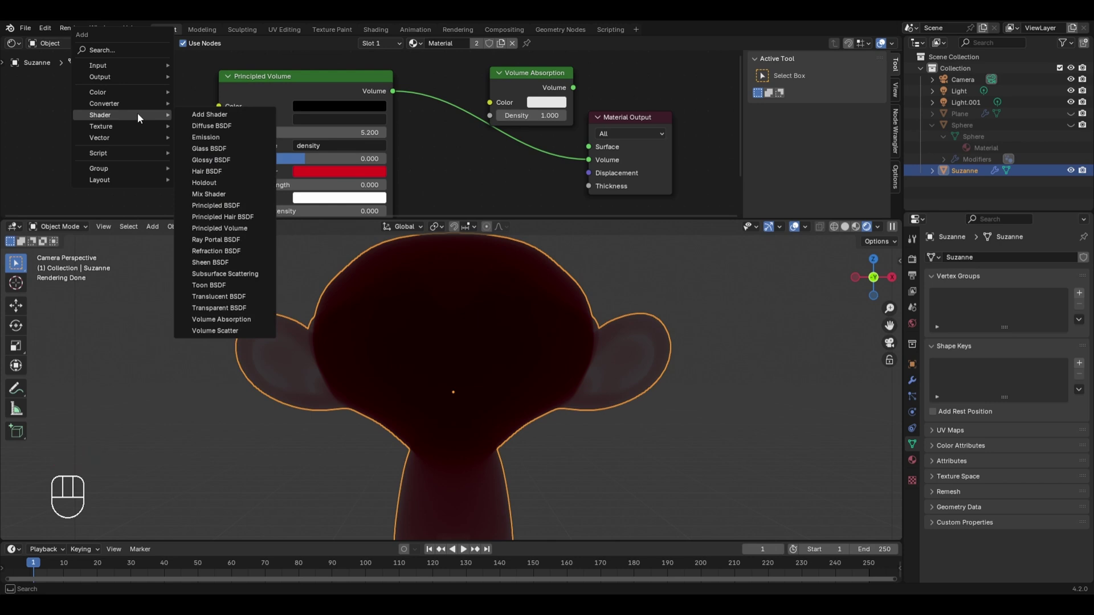
pyautogui.click(199, 148)
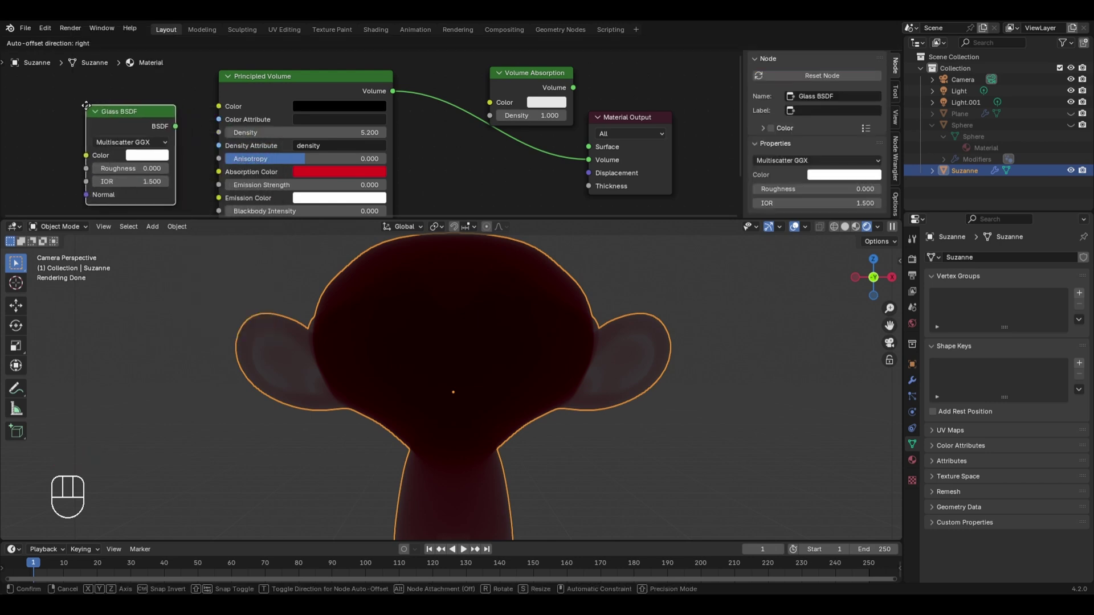
pyautogui.click(96, 113)
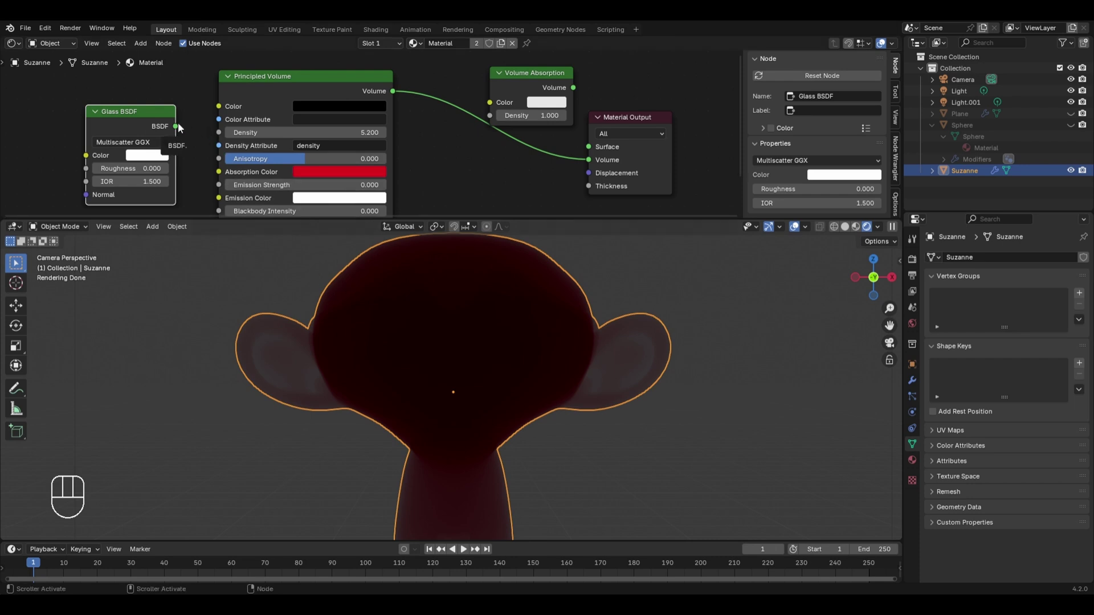
pyautogui.moveTo(178, 123); pyautogui.dragTo(578, 141)
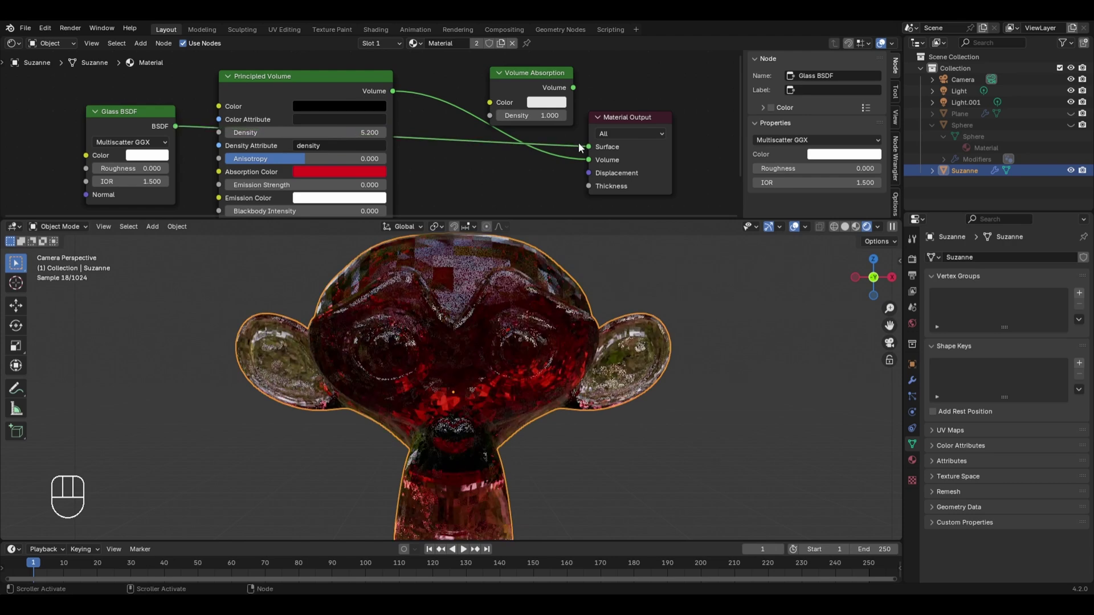
# - Change the Principled Volume node's Absorption Color to green with hue 0.282 and saturation 0.913
pyautogui.moveTo(451, 410); pyautogui.dragTo(438, 323, button='middle')
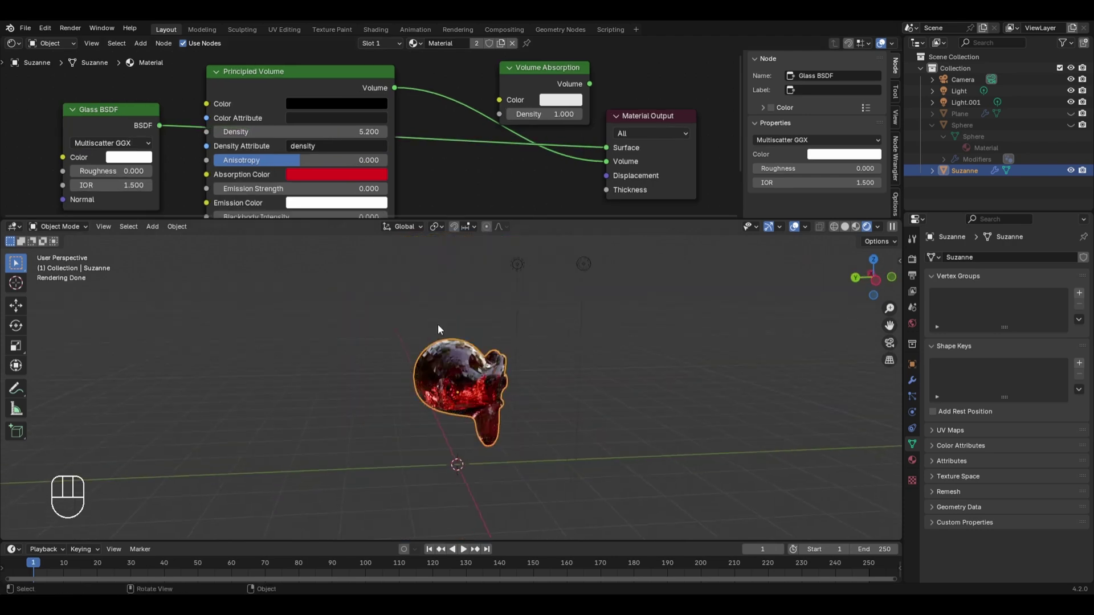
pyautogui.press('KP_0')
pyautogui.scroll(3, 455, 324)
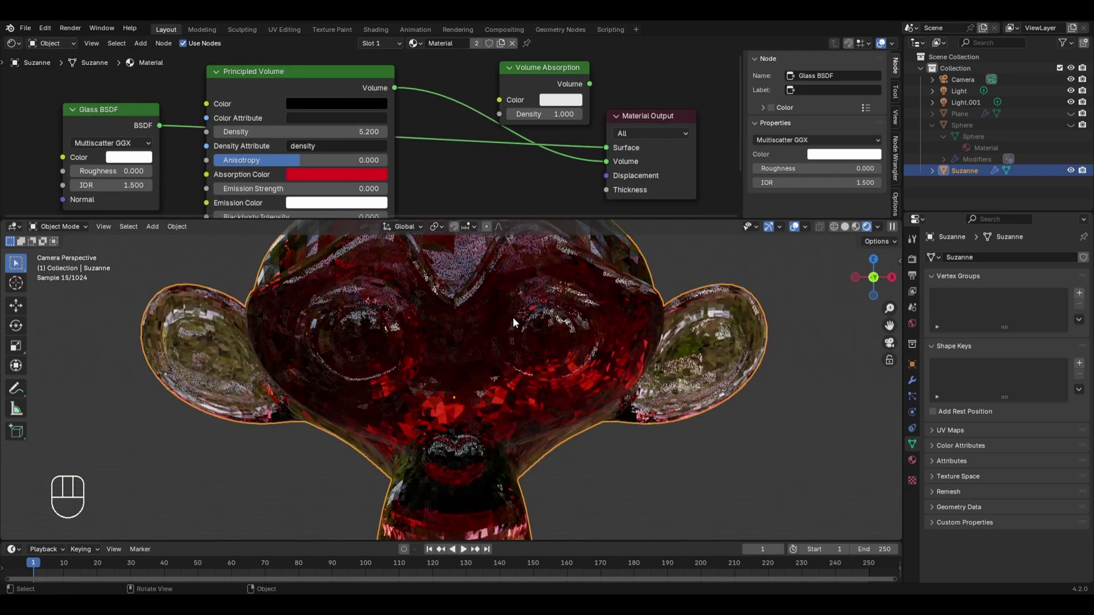
pyautogui.click(323, 173)
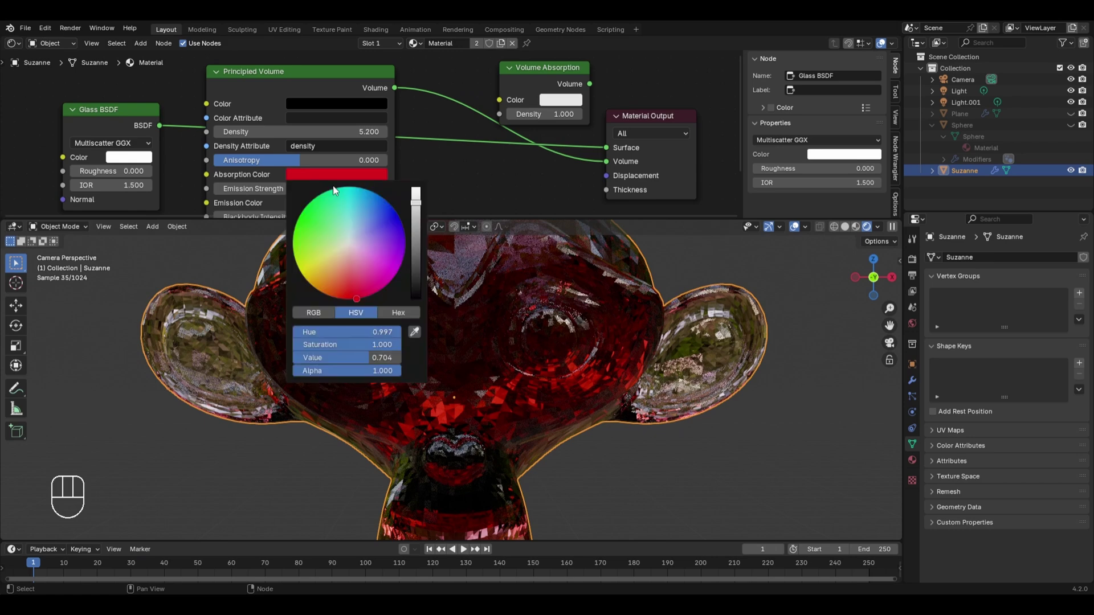
pyautogui.moveTo(346, 279); pyautogui.dragTo(310, 227)
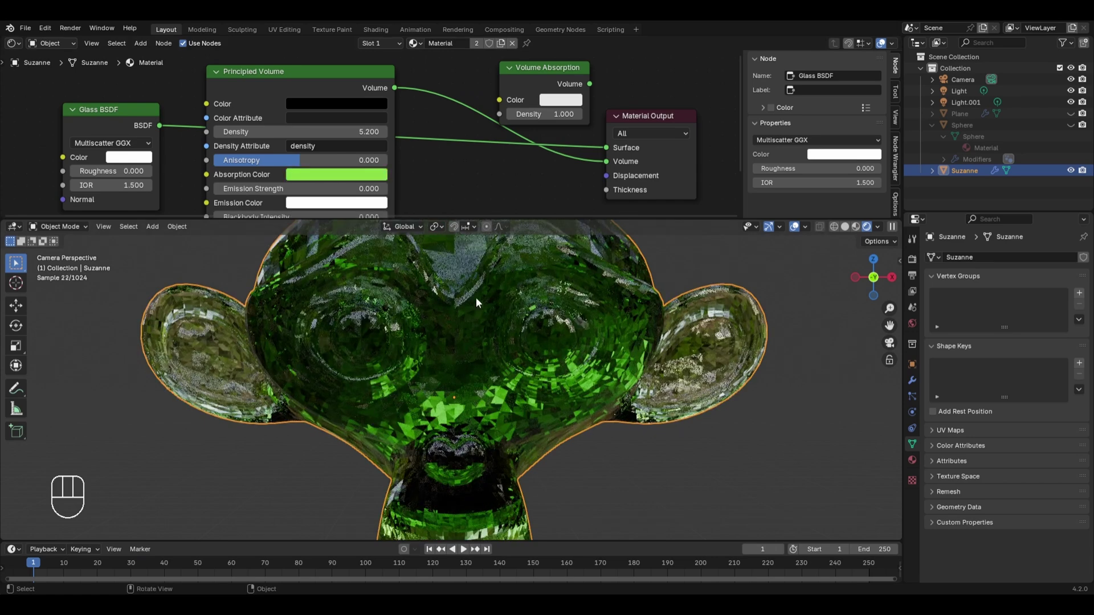
# - Try a Density of 0 on the Principled Volume node for comparison and set it to 5
pyautogui.moveTo(322, 132); pyautogui.dragTo(294, 132)
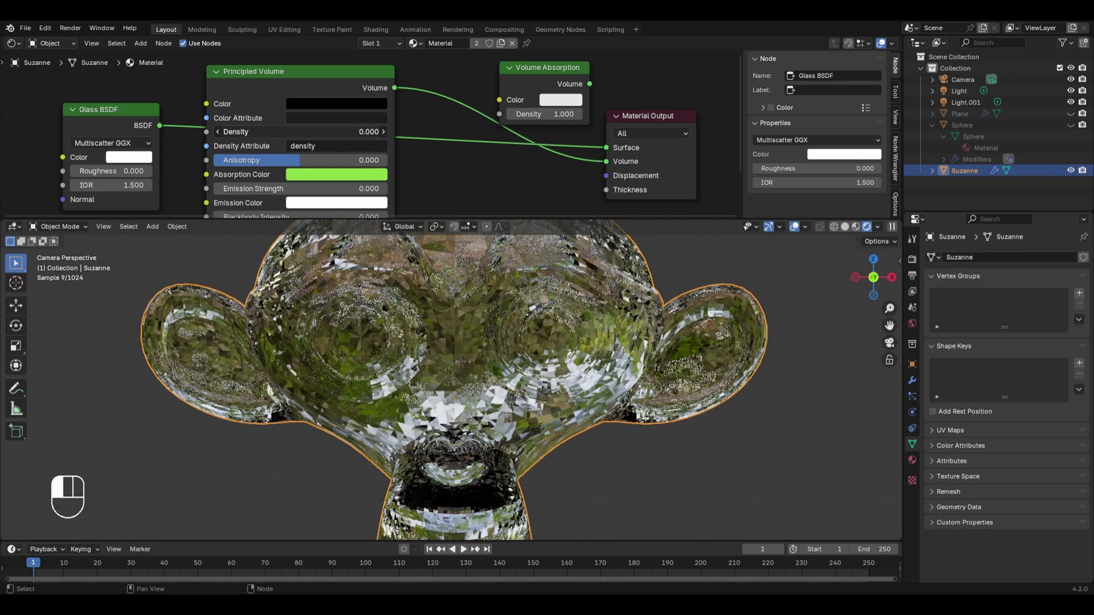
pyautogui.scroll(-3, 416, 279)
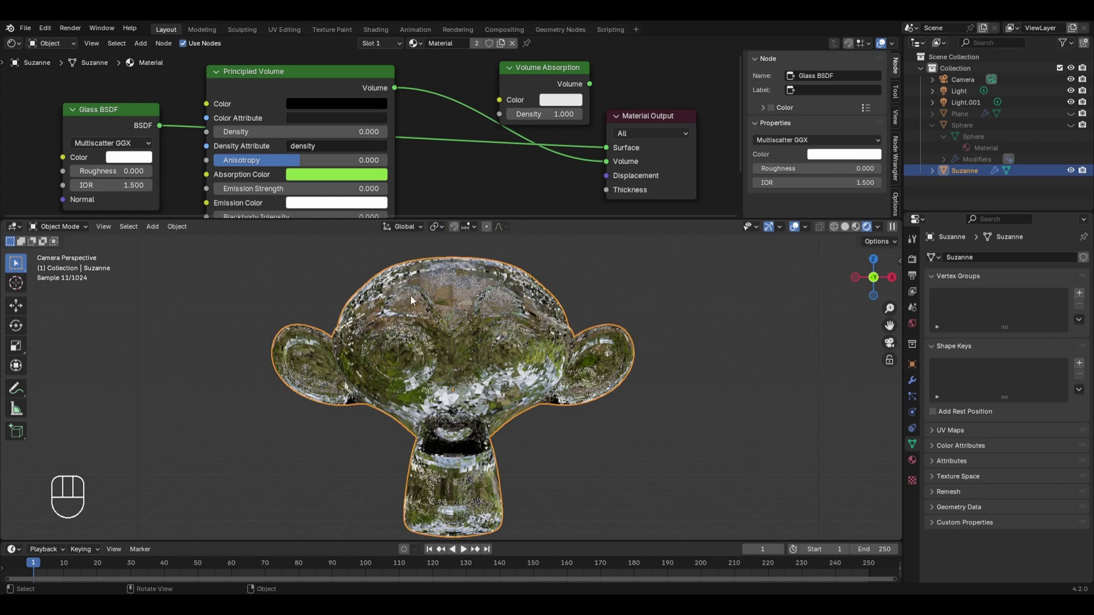
pyautogui.scroll(2, 508, 340)
pyautogui.doubleClick(345, 129)
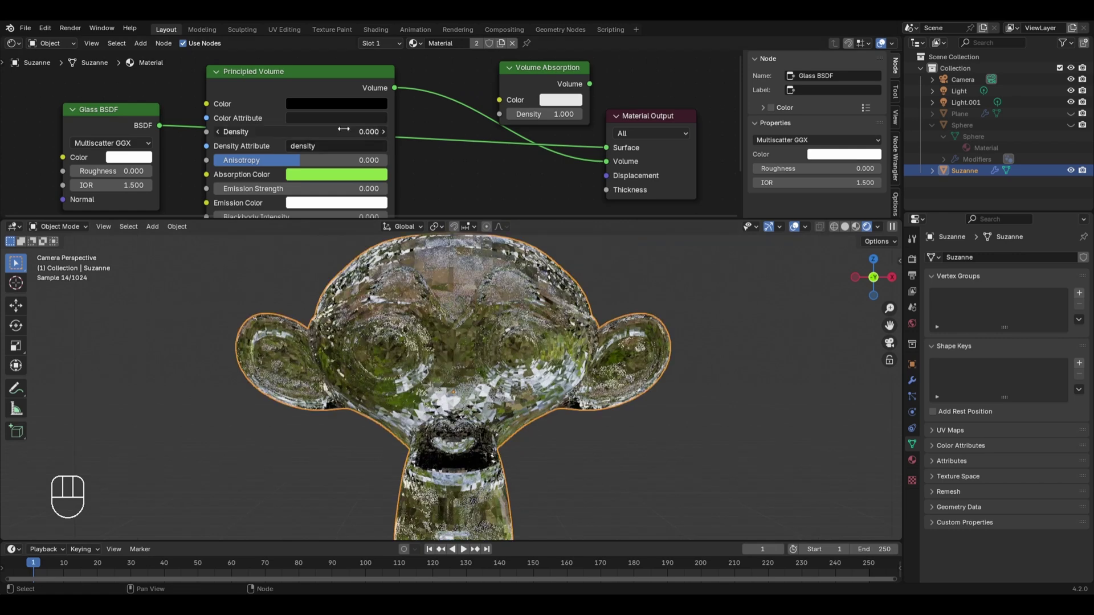
pyautogui.write('5')
pyautogui.press('Return')
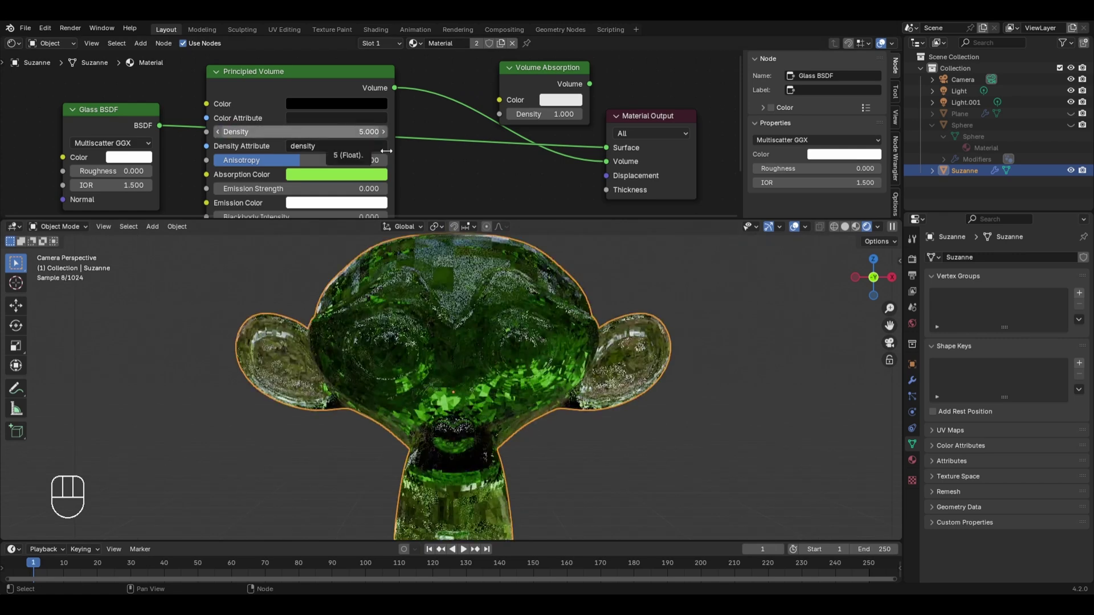
# - Apply Shade Auto Smooth to the monkey head and set the Principled Volume's Absorption Color to red
pyautogui.rightClick(526, 272)
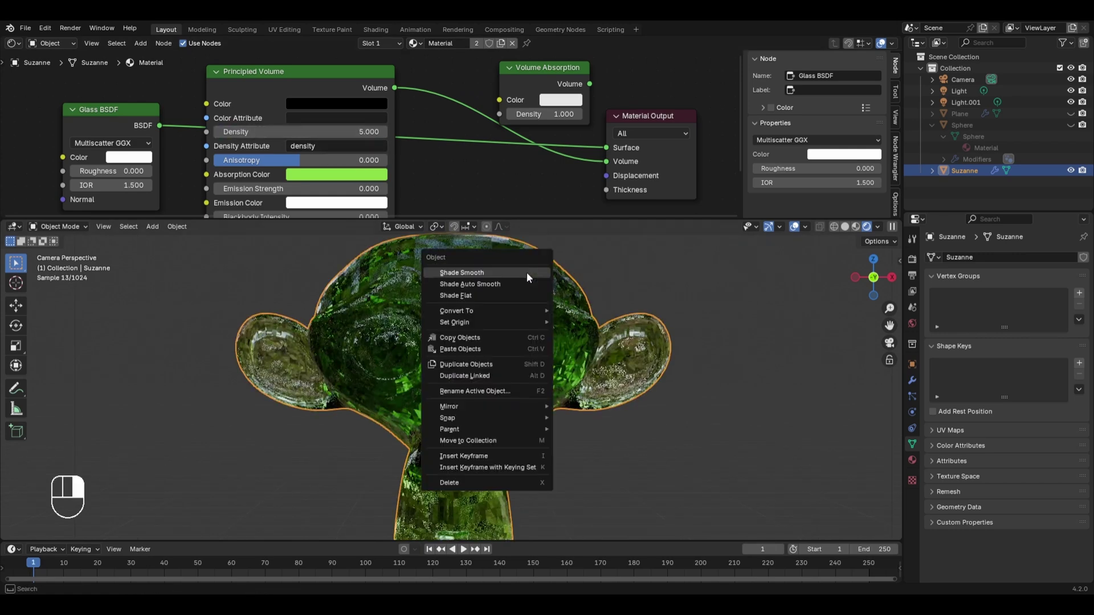
pyautogui.click(499, 283)
pyautogui.click(364, 175)
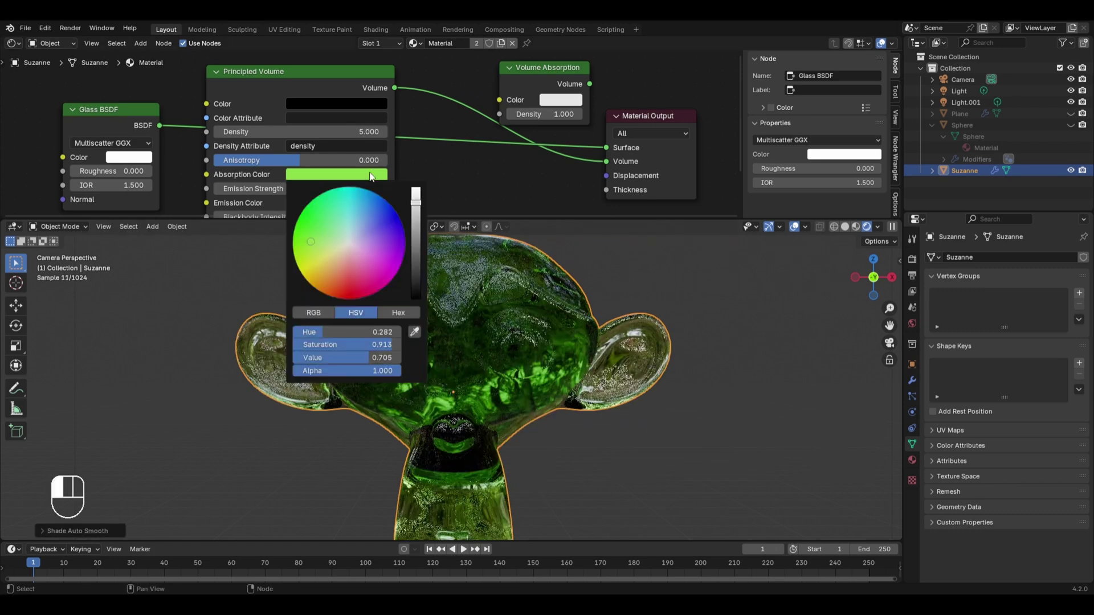
pyautogui.click(351, 276)
pyautogui.scroll(-2, 638, 396)
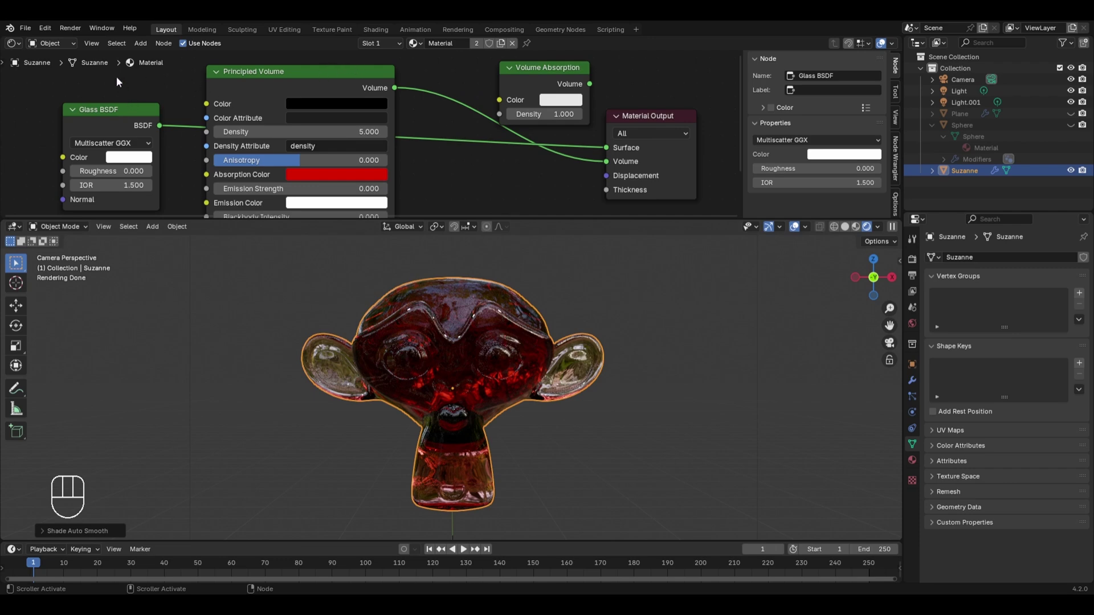
# - Rename the monkey head's material as Red Glass
pyautogui.doubleClick(449, 43)
pyautogui.write('Red Glass')
pyautogui.press('Return')
# - Mark the Red Glass material under Suzanne in the Outliner as an asset
pyautogui.click(931, 171)
pyautogui.click(943, 183)
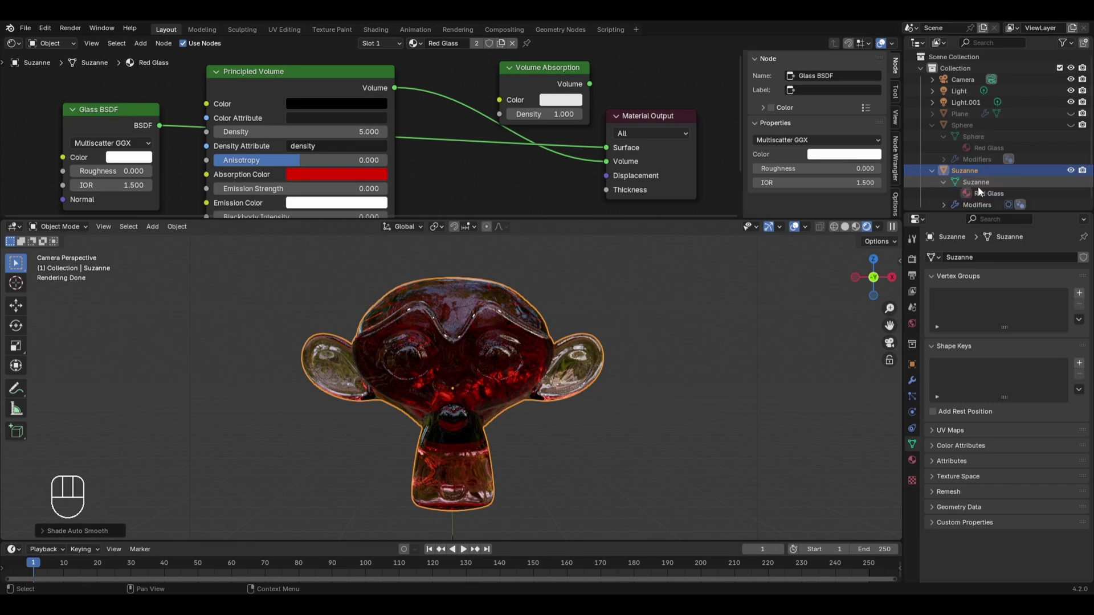
pyautogui.click(986, 193)
pyautogui.rightClick(986, 190)
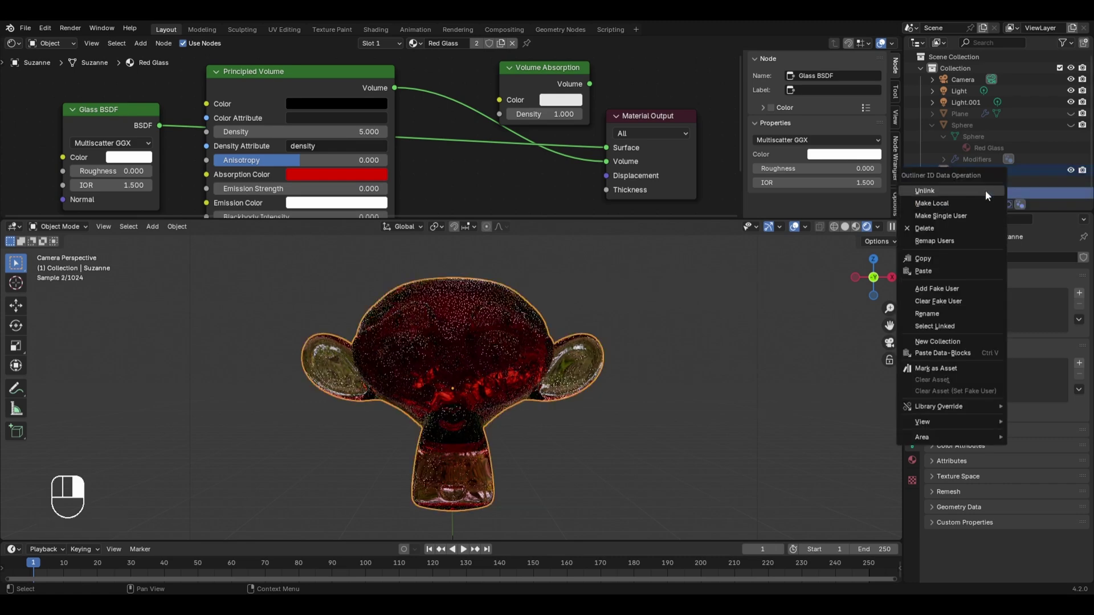
pyautogui.click(934, 369)
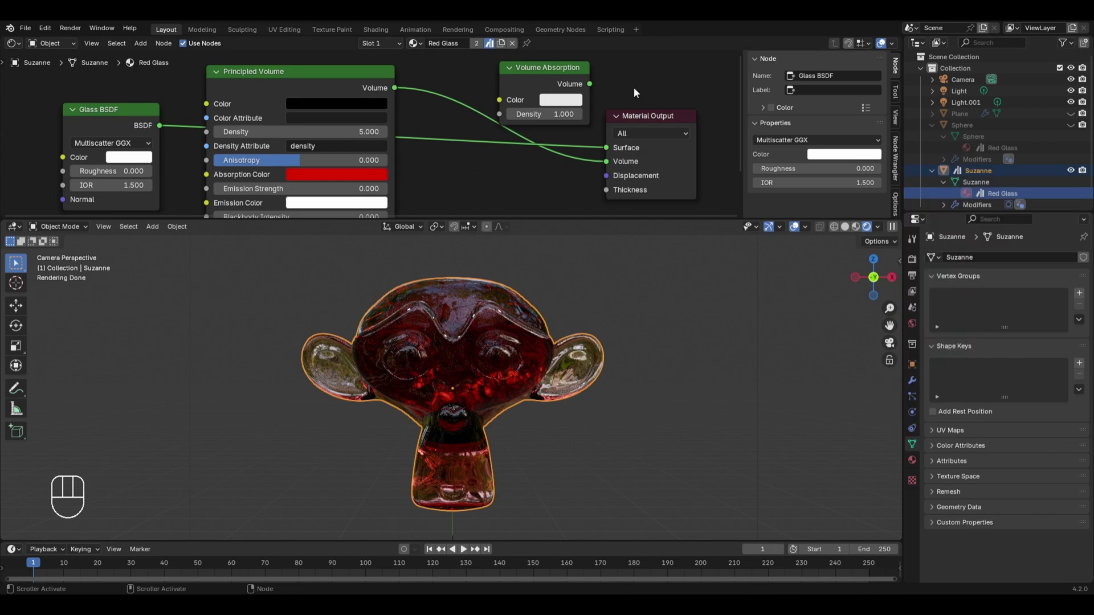
# - Check the saved Red Glass material in the Asset Browser and return to the Shader Editor
pyautogui.click(21, 43)
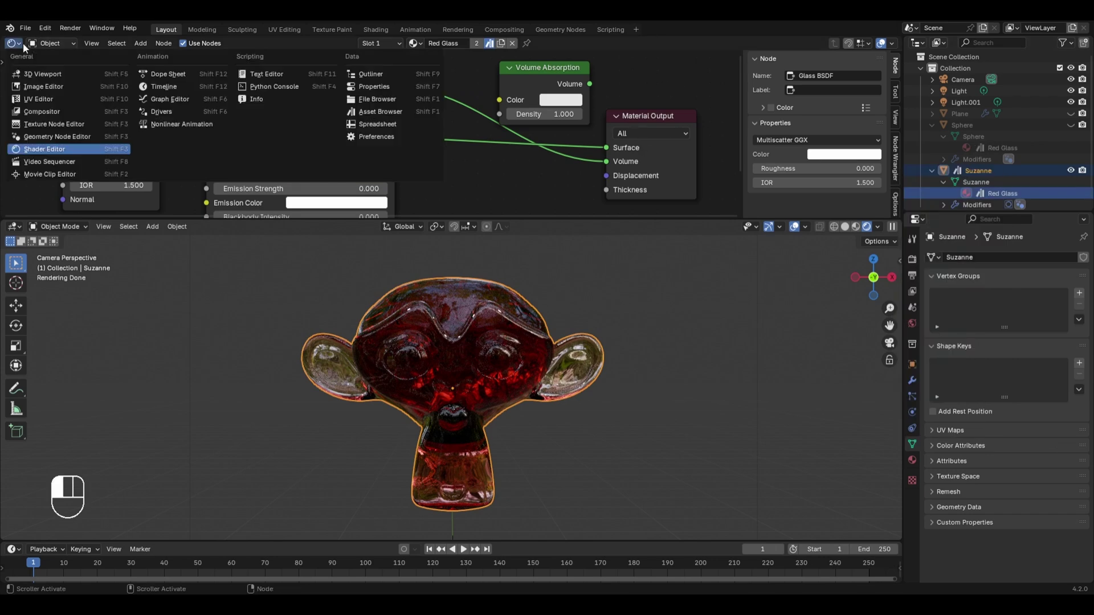
pyautogui.click(408, 109)
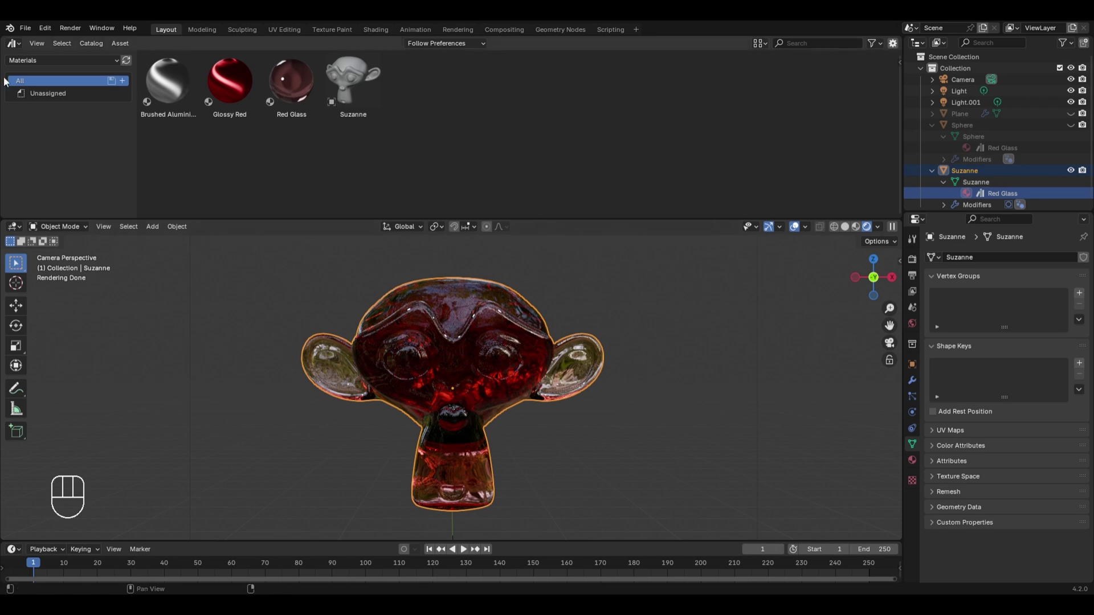
pyautogui.click(12, 45)
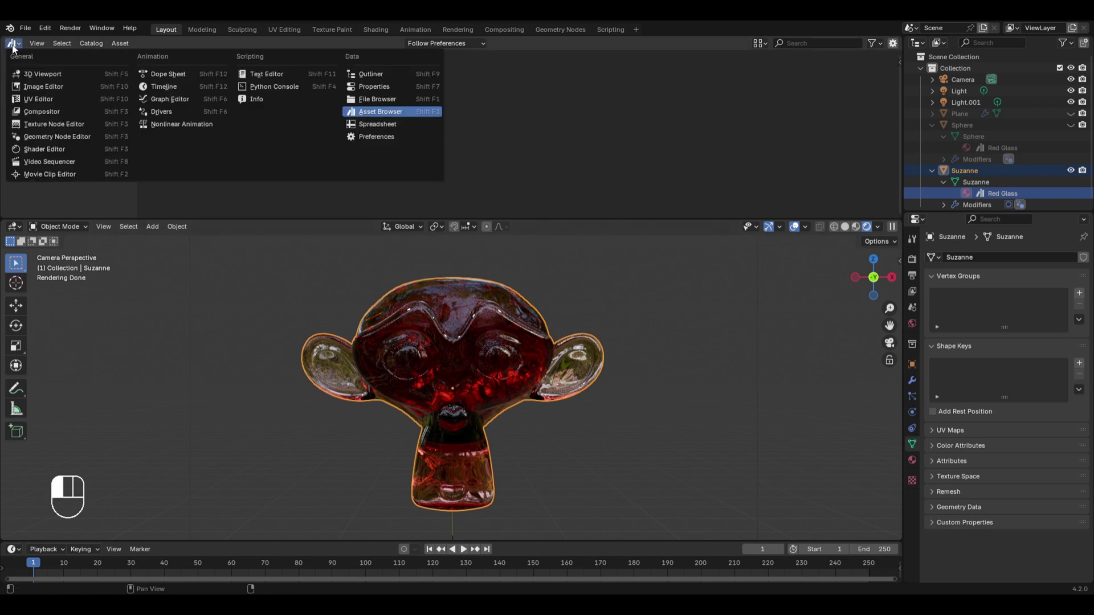
pyautogui.click(35, 148)
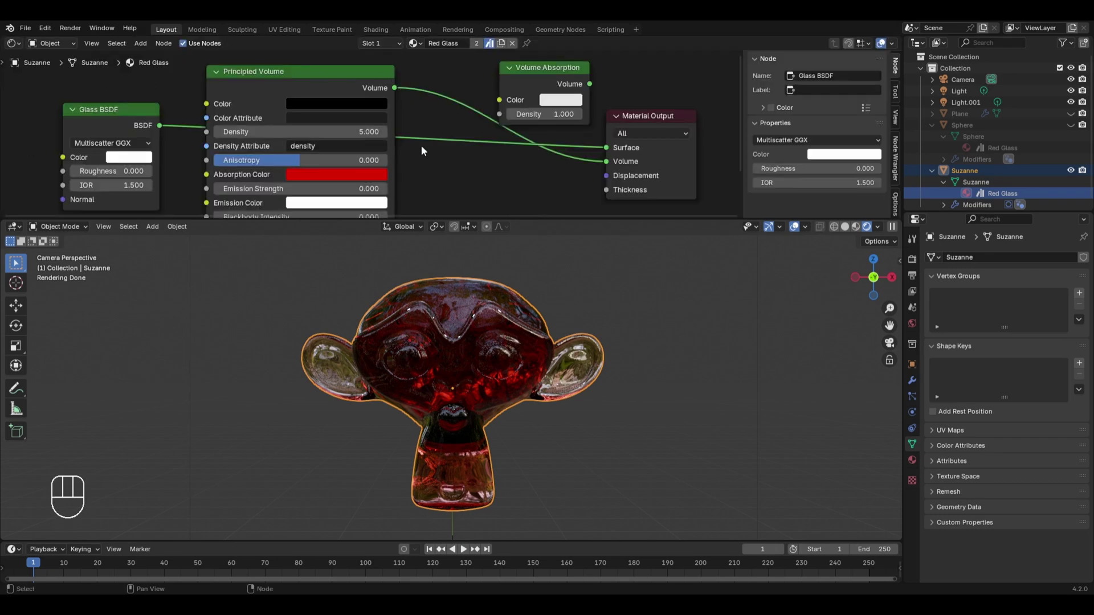
# - Replace Suzanne's Red Glass material with a new one and delete its Principled BSDF node
pyautogui.click(512, 42)
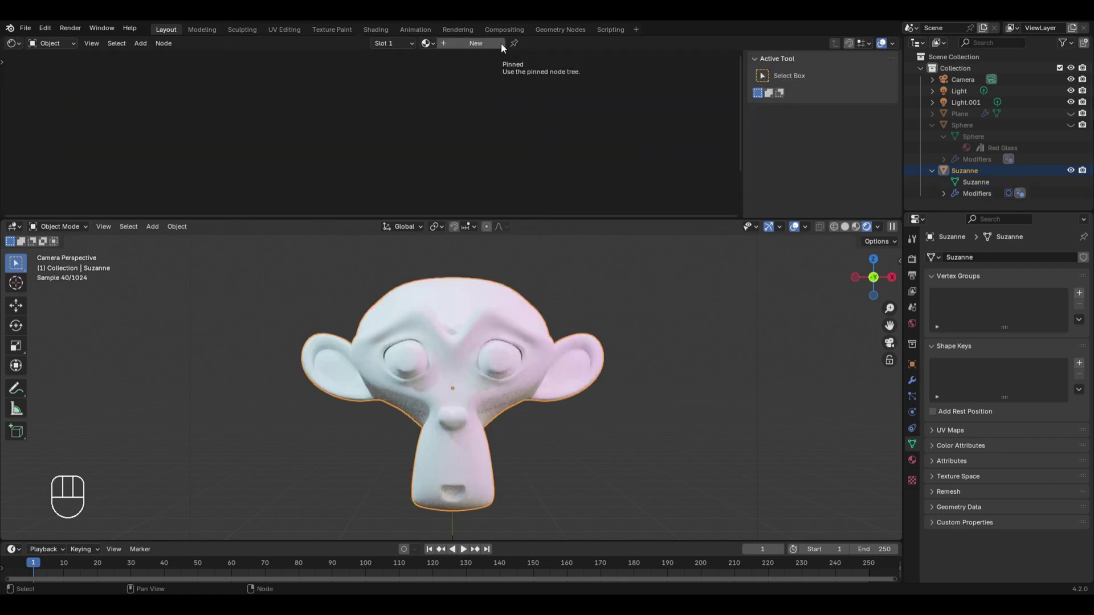
pyautogui.click(477, 44)
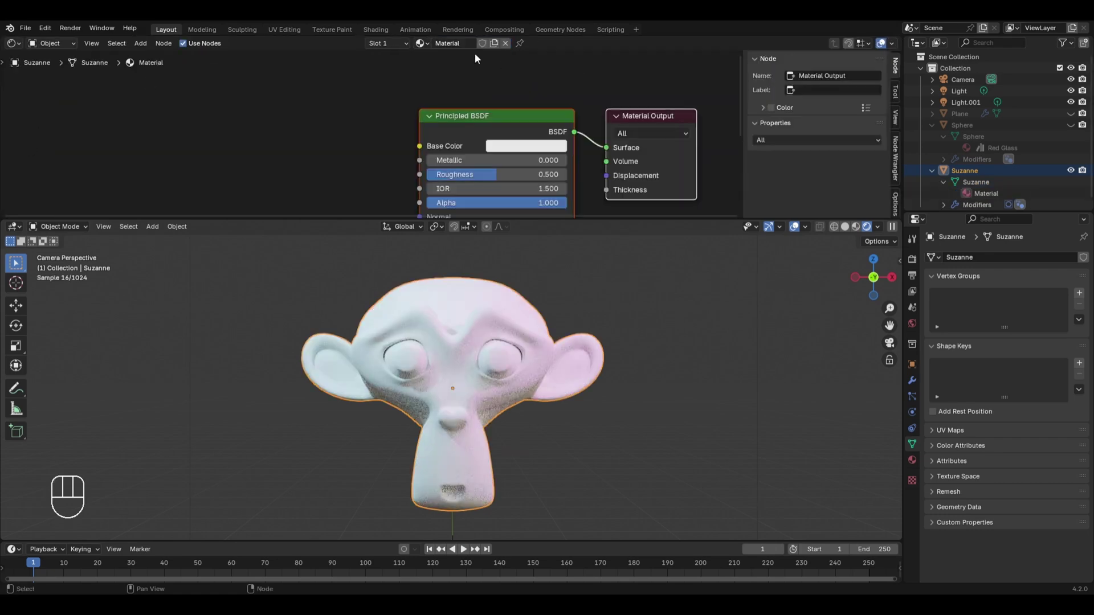
pyautogui.click(466, 121)
pyautogui.press('x')
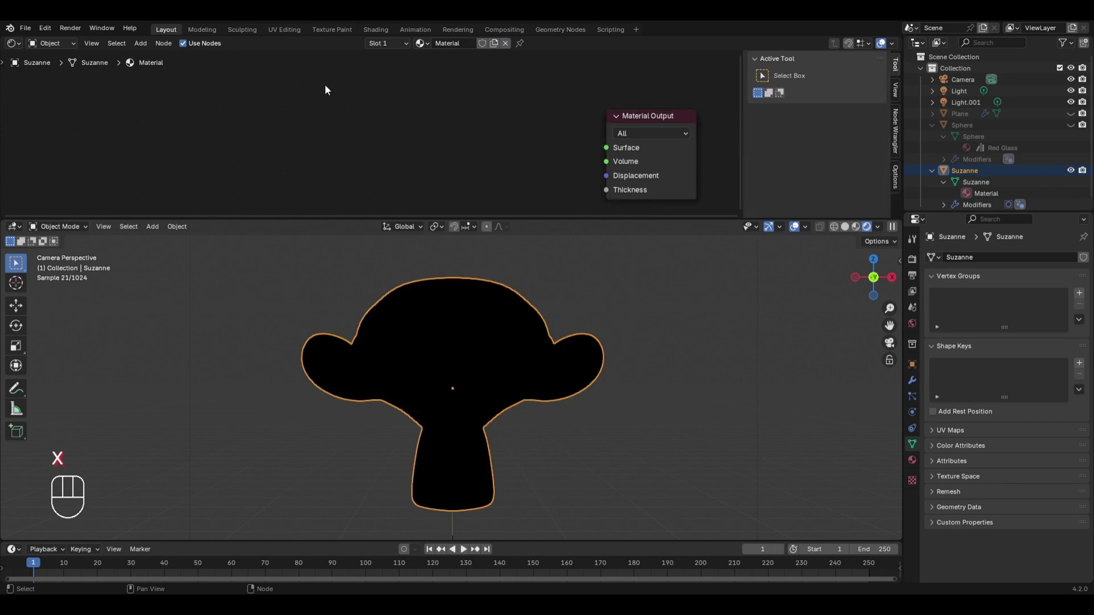
# - Add a Principled Volume node connected to the Material Output's Volume and set its Density to 10
pyautogui.hotkey('shift', 'a')
pyautogui.click(352, 223)
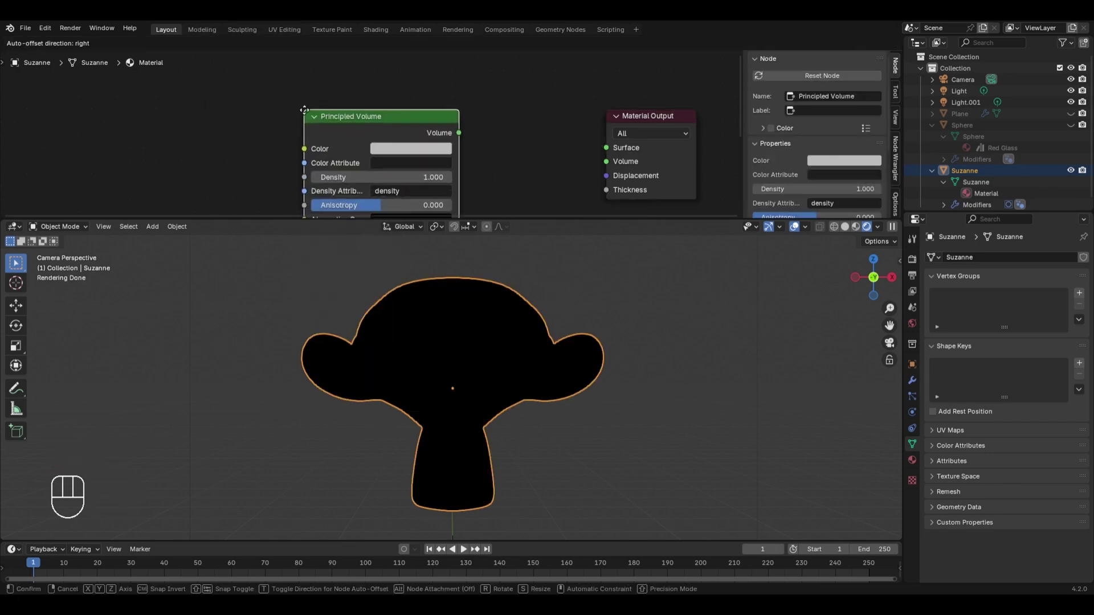
pyautogui.click(252, 86)
pyautogui.moveTo(406, 107); pyautogui.dragTo(601, 161)
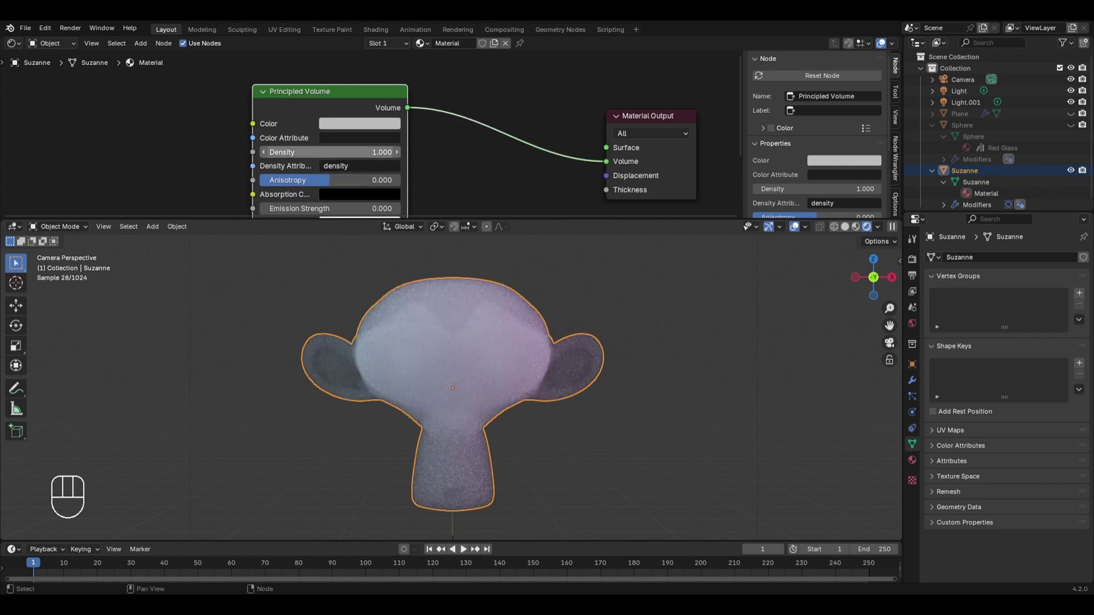
pyautogui.click(362, 152)
pyautogui.write('10')
pyautogui.press('Return')
# - Set the Principled Volume node's Emission Strength to 2 and its Emission Color to light green
pyautogui.moveTo(224, 168); pyautogui.dragTo(251, 119, button='middle')
pyautogui.scroll(1, 253, 123)
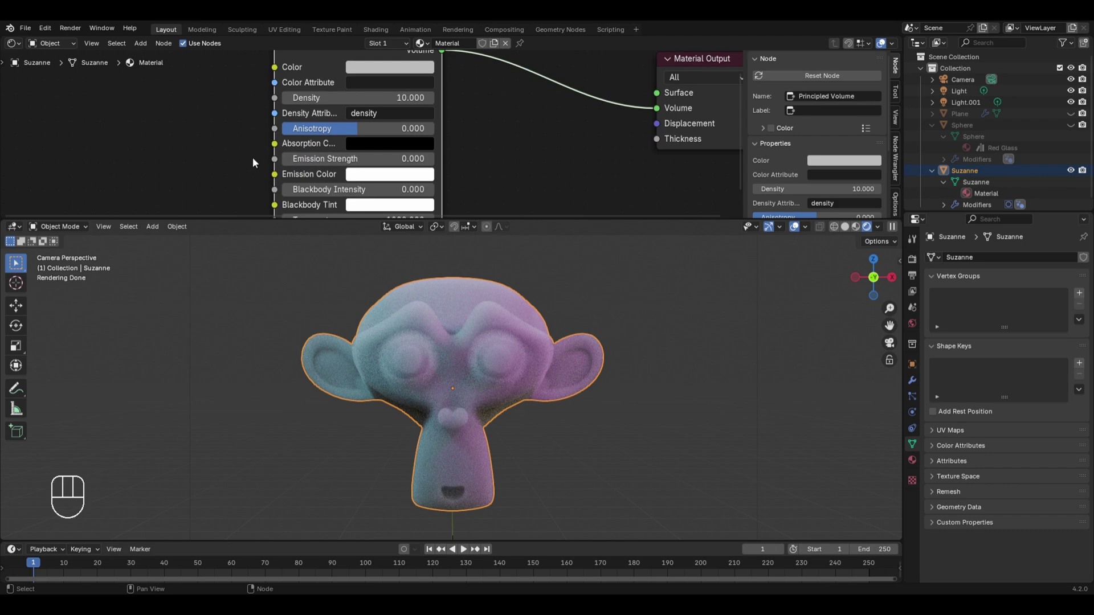
pyautogui.scroll(1, 240, 142)
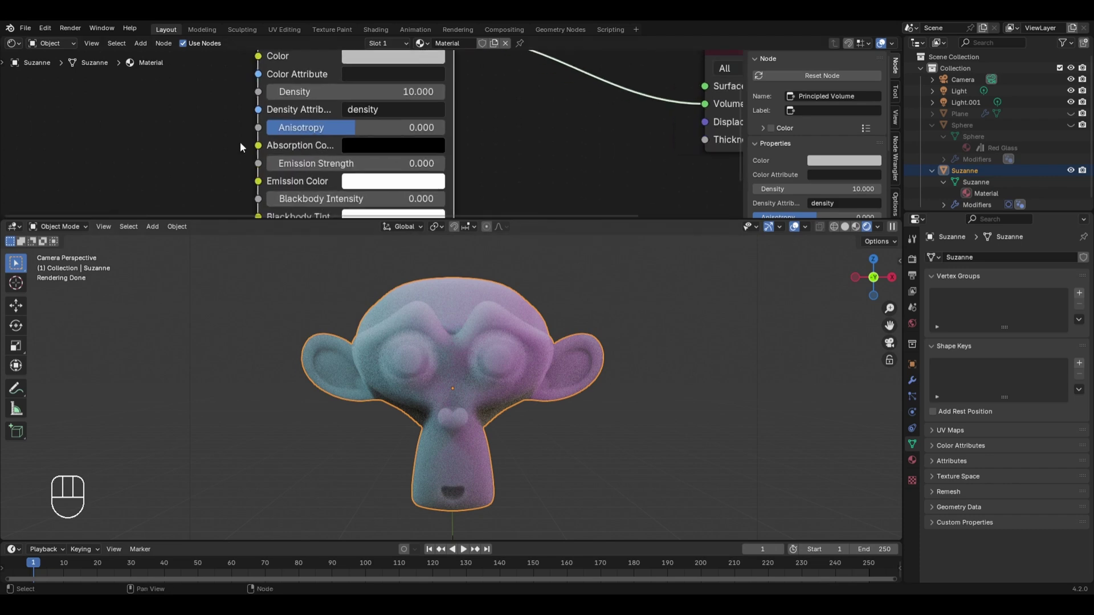
pyautogui.moveTo(318, 161); pyautogui.dragTo(379, 163)
pyautogui.click(346, 182)
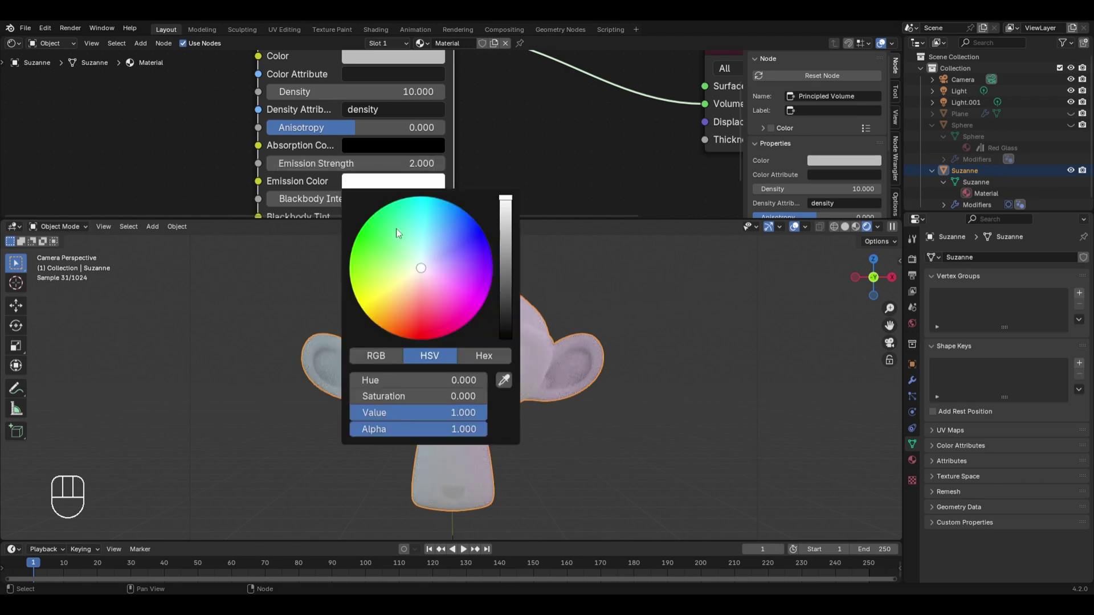
pyautogui.click(399, 234)
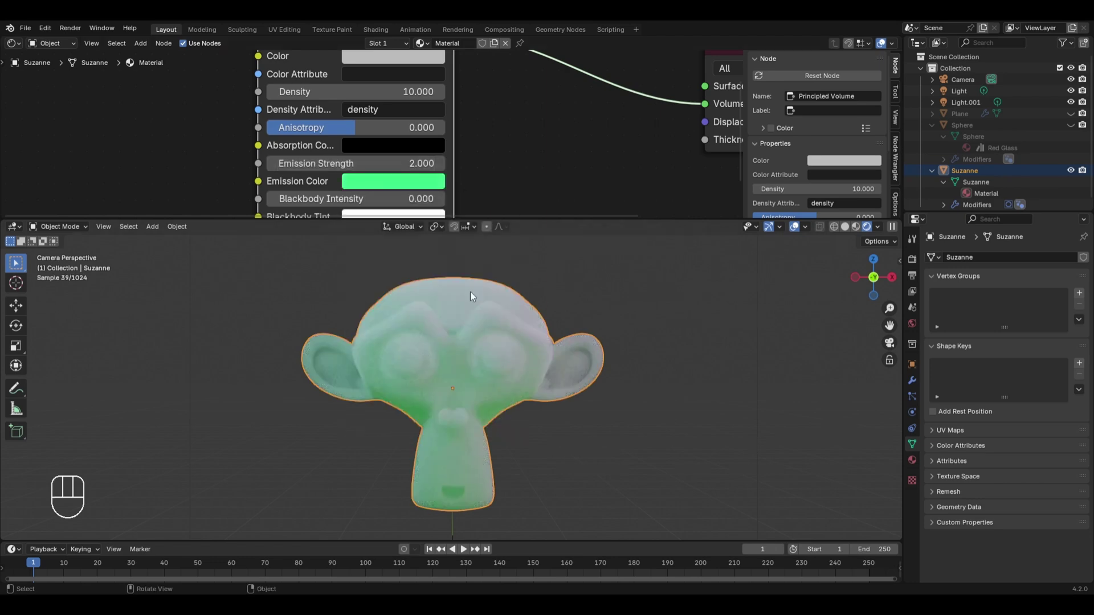
# - Set the Principled Volume node's Emission Strength to 0 and its Blackbody Intensity to 1000
pyautogui.moveTo(526, 162); pyautogui.dragTo(529, 138, button='middle')
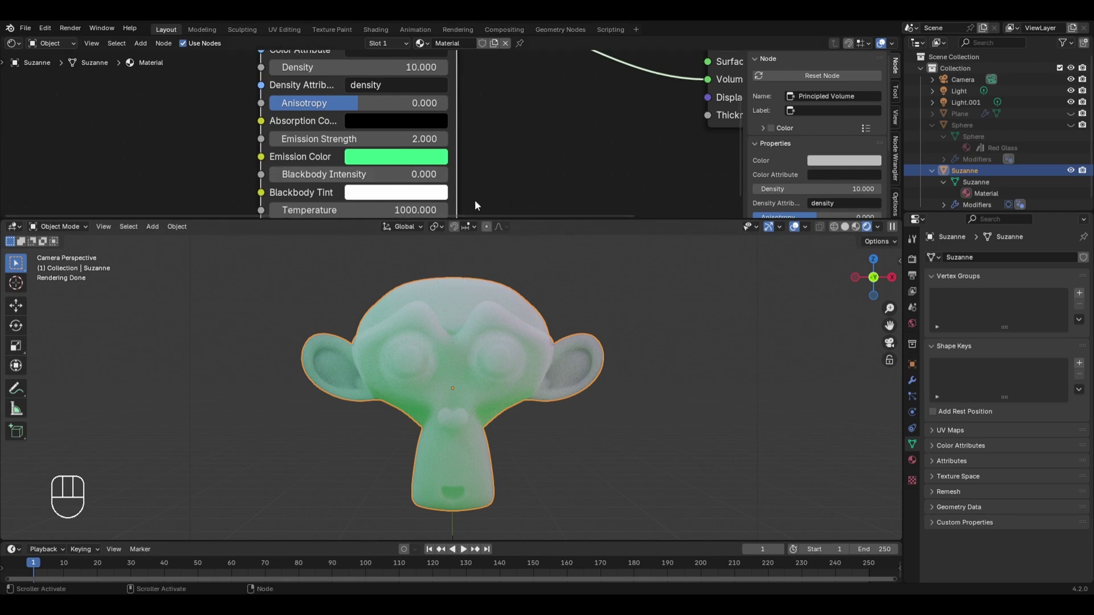
pyautogui.click(408, 139)
pyautogui.write('0')
pyautogui.press('Return')
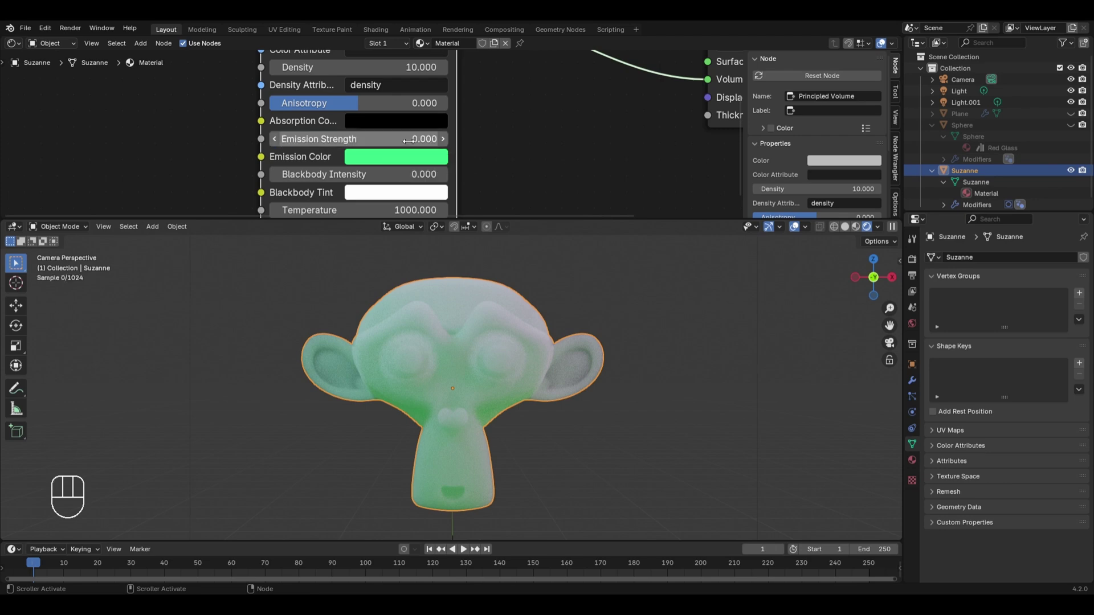
pyautogui.click(360, 173)
pyautogui.write('1000')
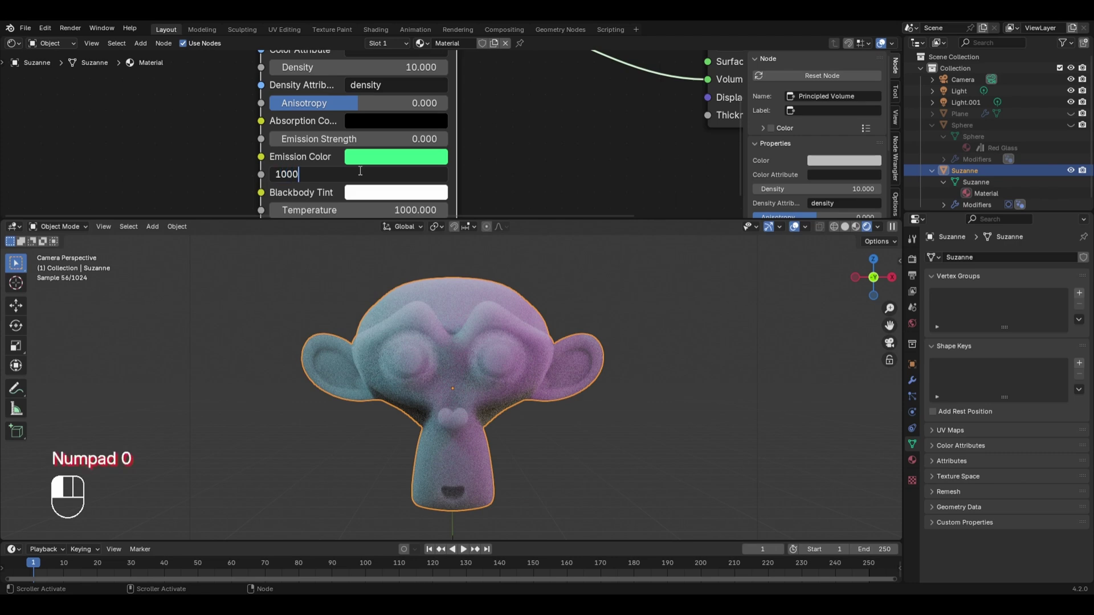
pyautogui.press('Return')
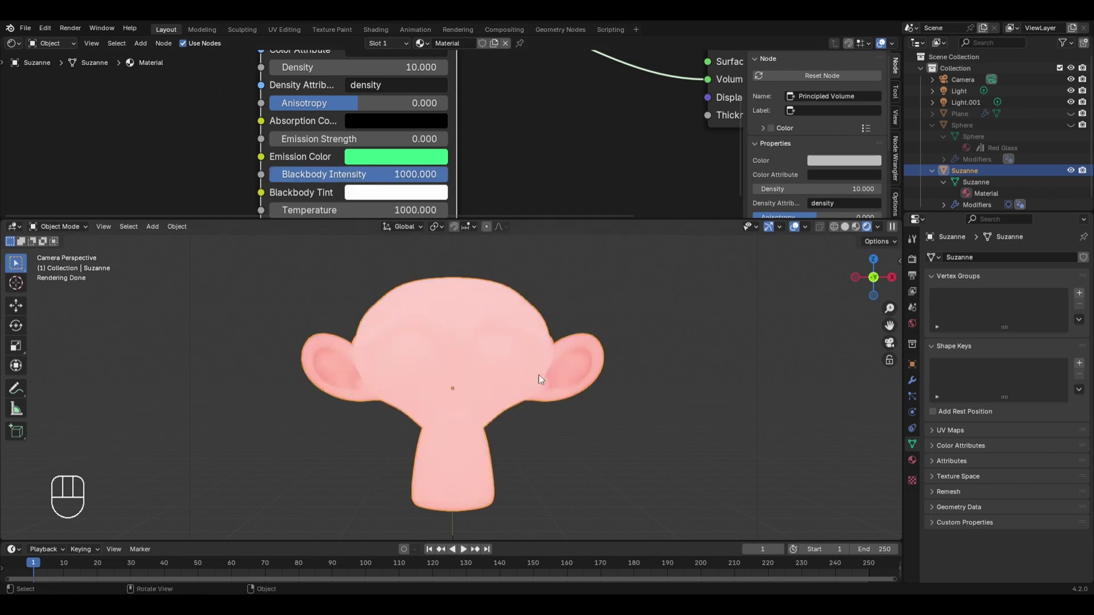
# - Reduce the Principled Volume node's Blackbody Intensity to about 52 and its Temperature to about 799
pyautogui.moveTo(439, 178); pyautogui.dragTo(396, 179)
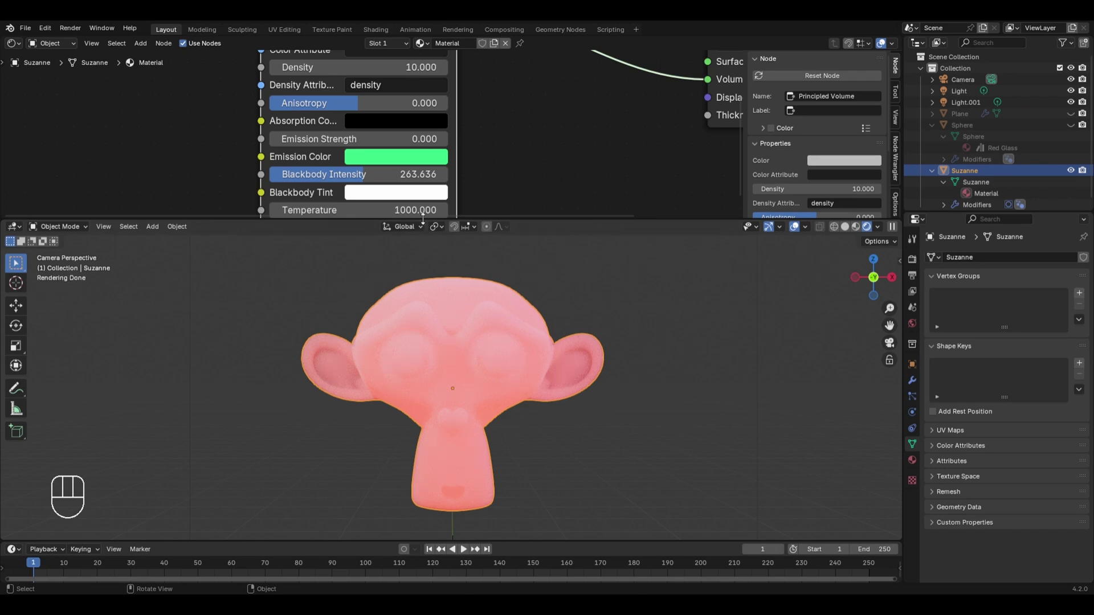
pyautogui.moveTo(421, 210); pyautogui.dragTo(240, 210)
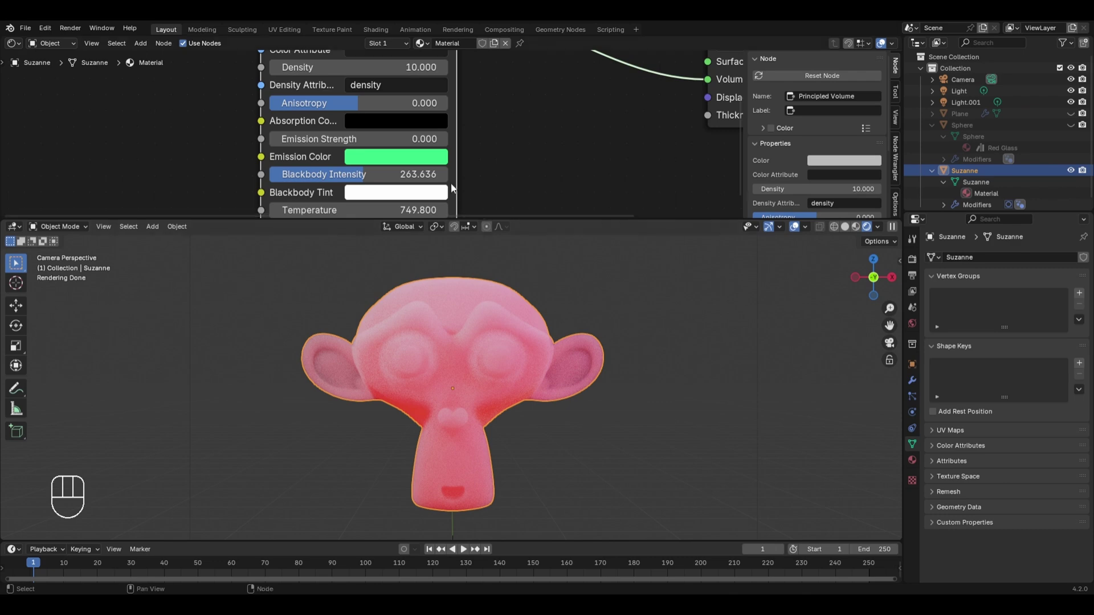
pyautogui.moveTo(342, 174); pyautogui.dragTo(322, 174)
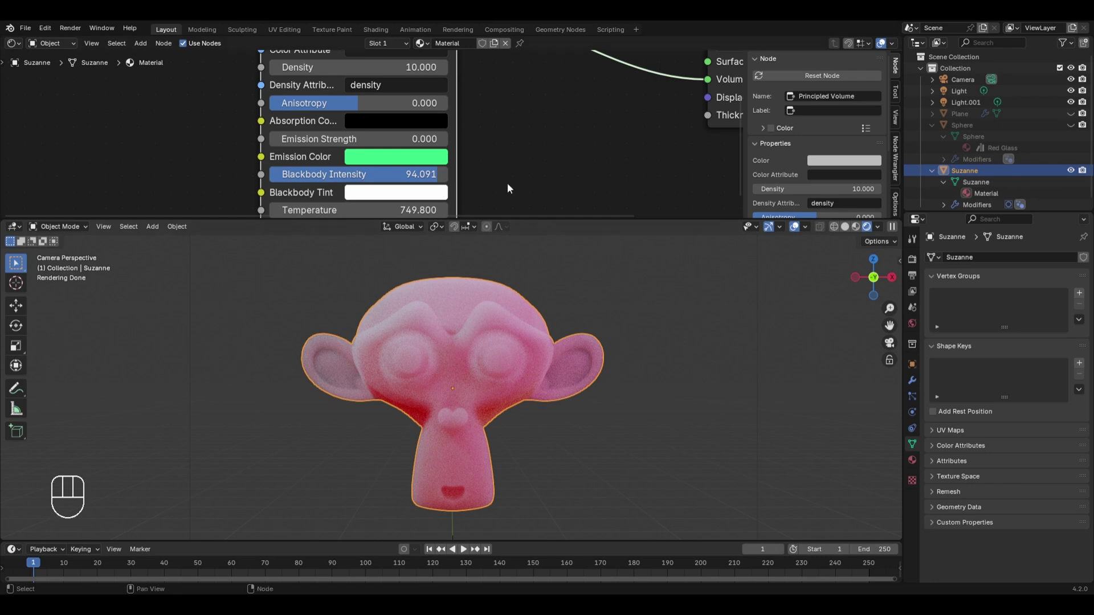
pyautogui.moveTo(399, 174); pyautogui.dragTo(382, 174)
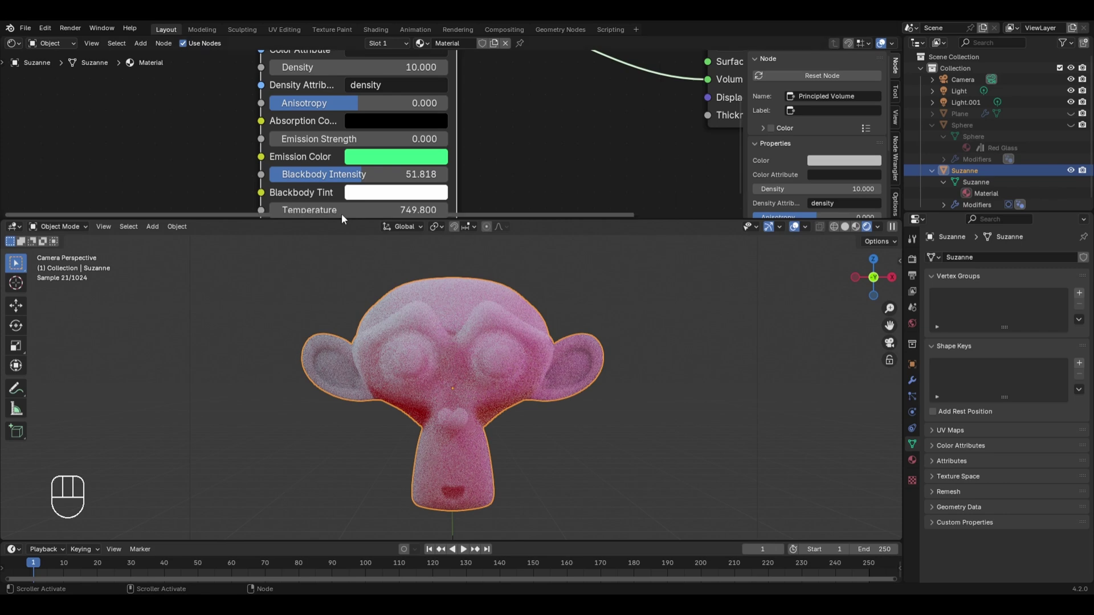
pyautogui.moveTo(341, 213); pyautogui.dragTo(341, 209)
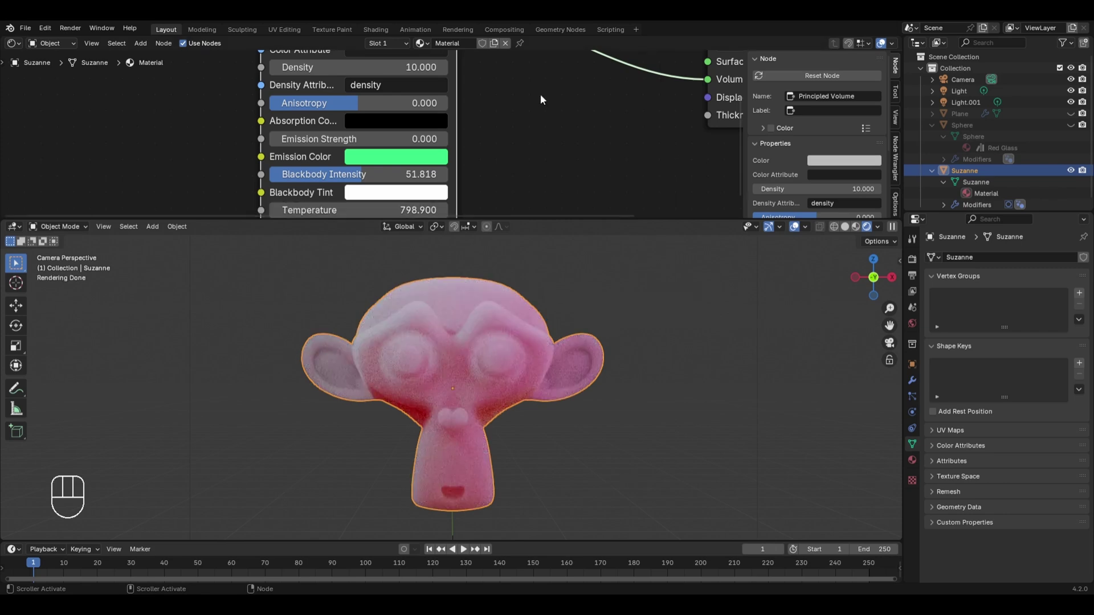
pyautogui.press('Home')
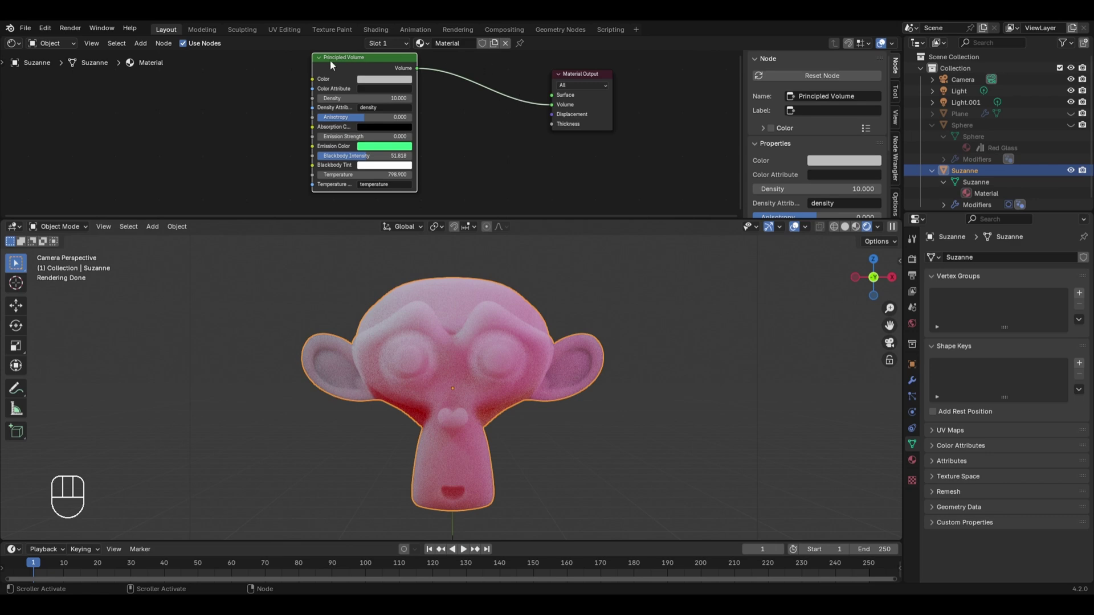
pyautogui.scroll(3, 368, 55)
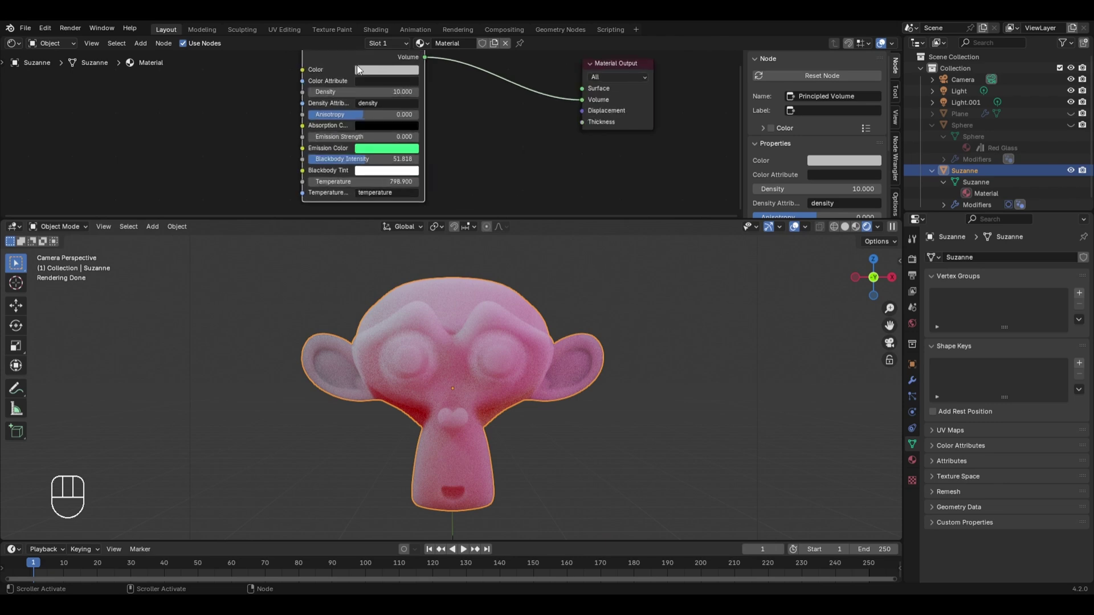
pyautogui.scroll(1, 353, 62)
pyautogui.moveTo(353, 63); pyautogui.dragTo(350, 144, button='middle')
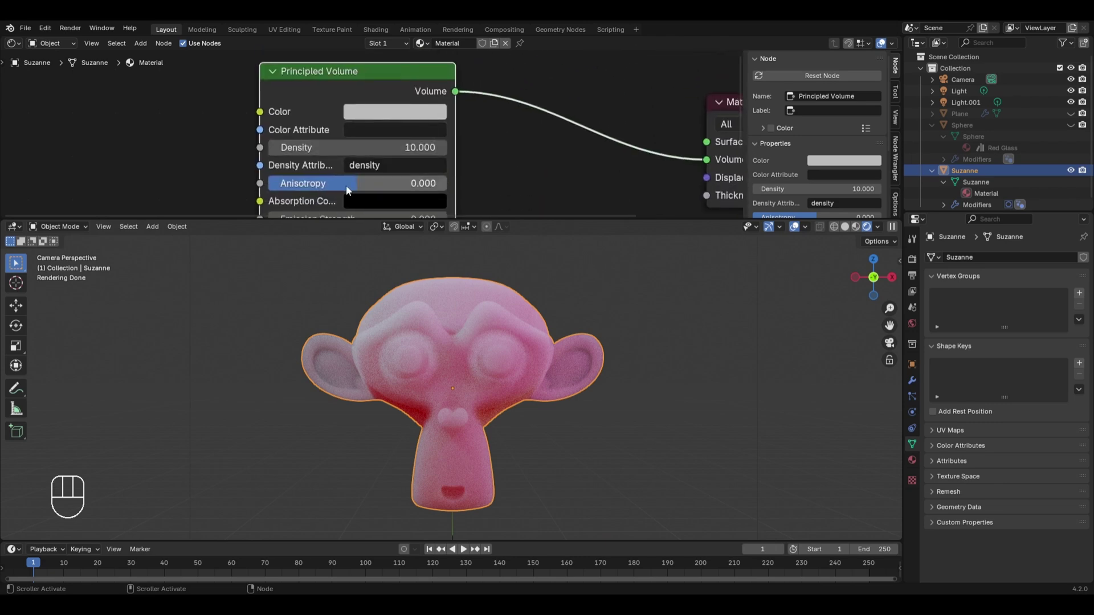
pyautogui.scroll(-1, 571, 124)
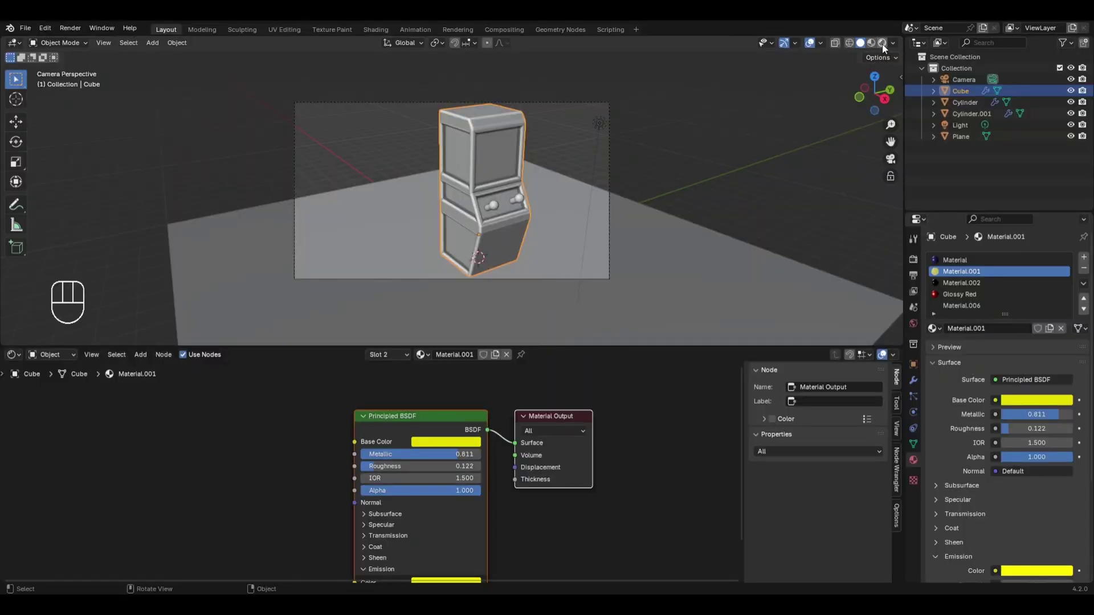
# - Preview the arcade cabinet scene in rendered shading and return to solid shading
pyautogui.click(882, 43)
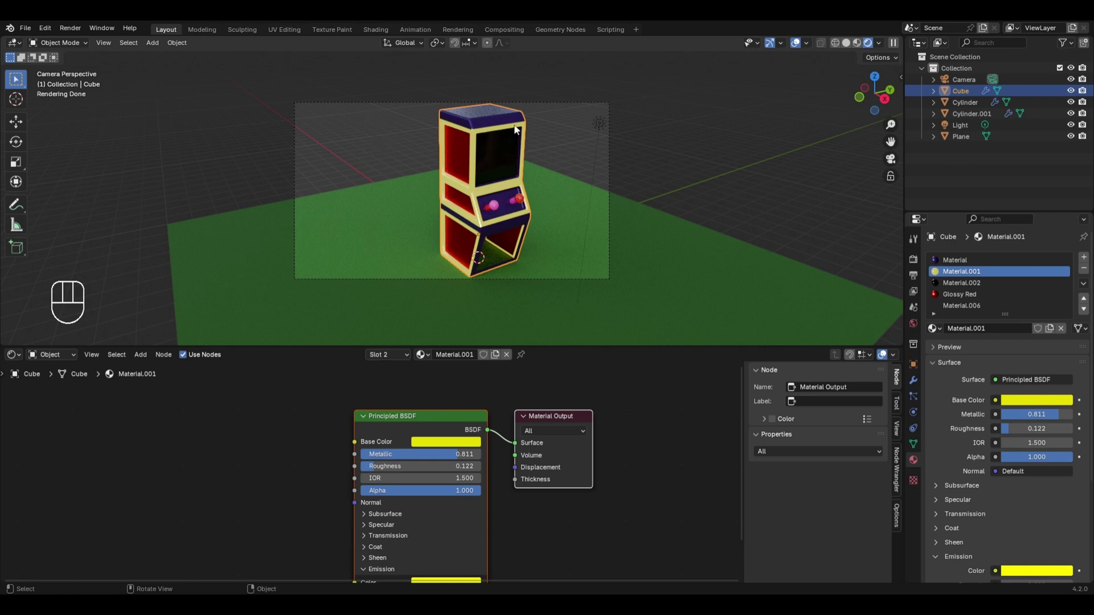
pyautogui.click(846, 43)
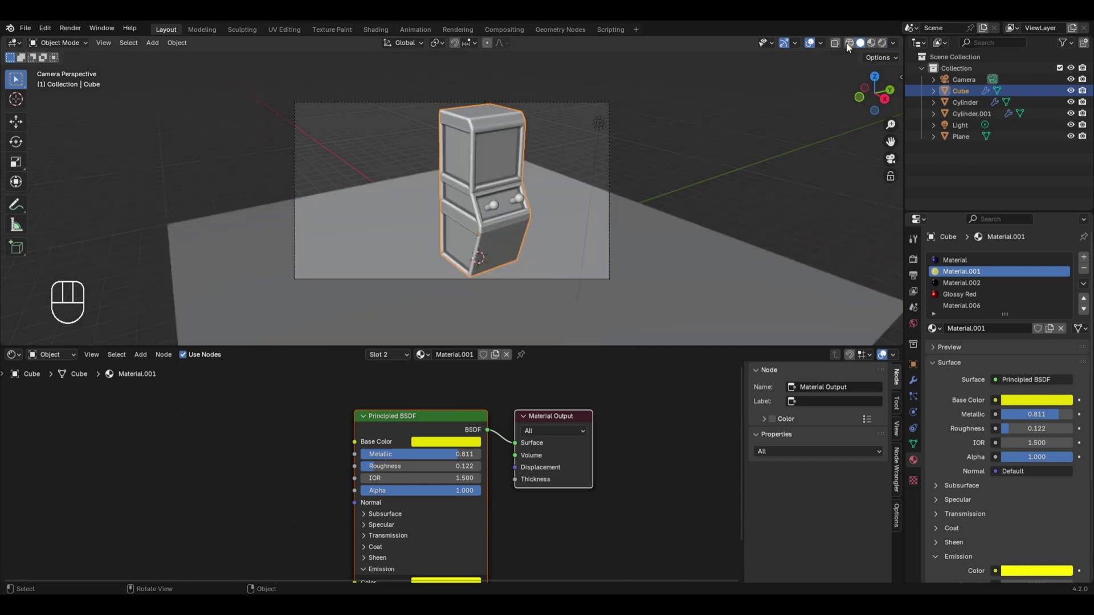
# - Move the ground plane along X until its rear edge sits just behind the arcade cabinet
pyautogui.click(666, 258)
pyautogui.press('KP_1')
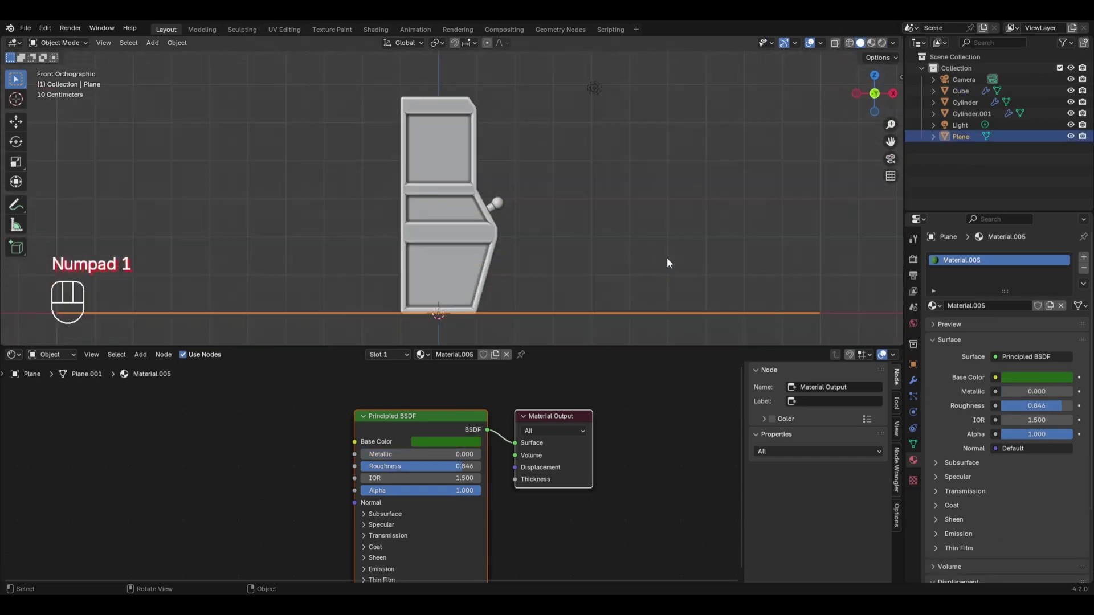
pyautogui.press('KP_3')
pyautogui.press('KP_1')
pyautogui.scroll(-3, 646, 222)
pyautogui.press('g')
pyautogui.press('x')
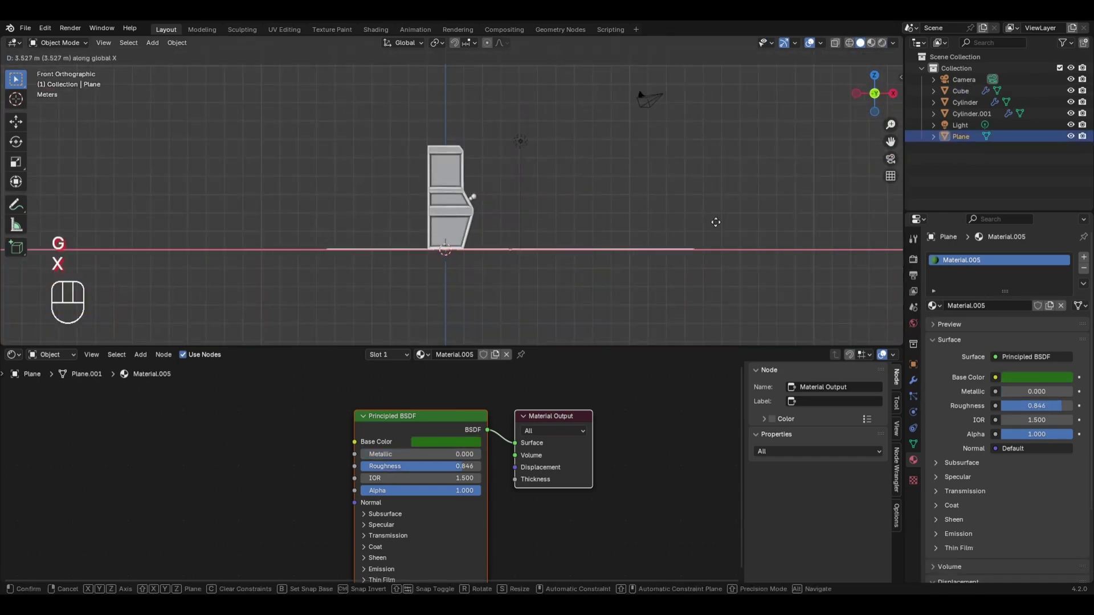
pyautogui.click(807, 224)
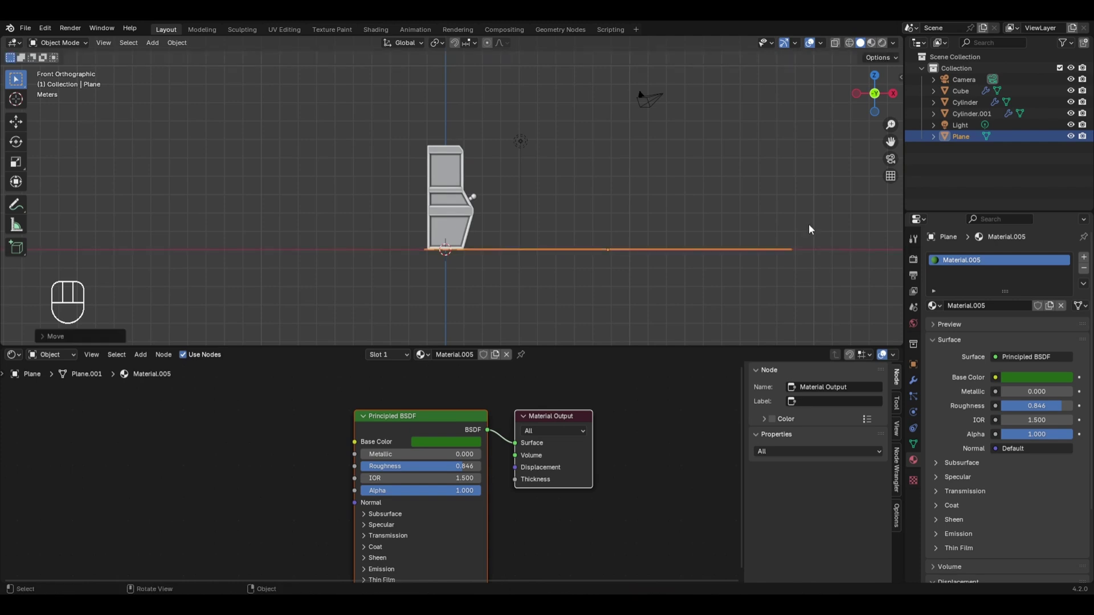
pyautogui.press('g')
pyautogui.press('x')
pyautogui.click(498, 172)
# - Extrude the ground plane's edge behind the cabinet upward along Z to form a back wall
pyautogui.moveTo(499, 172); pyautogui.dragTo(504, 197, button='middle')
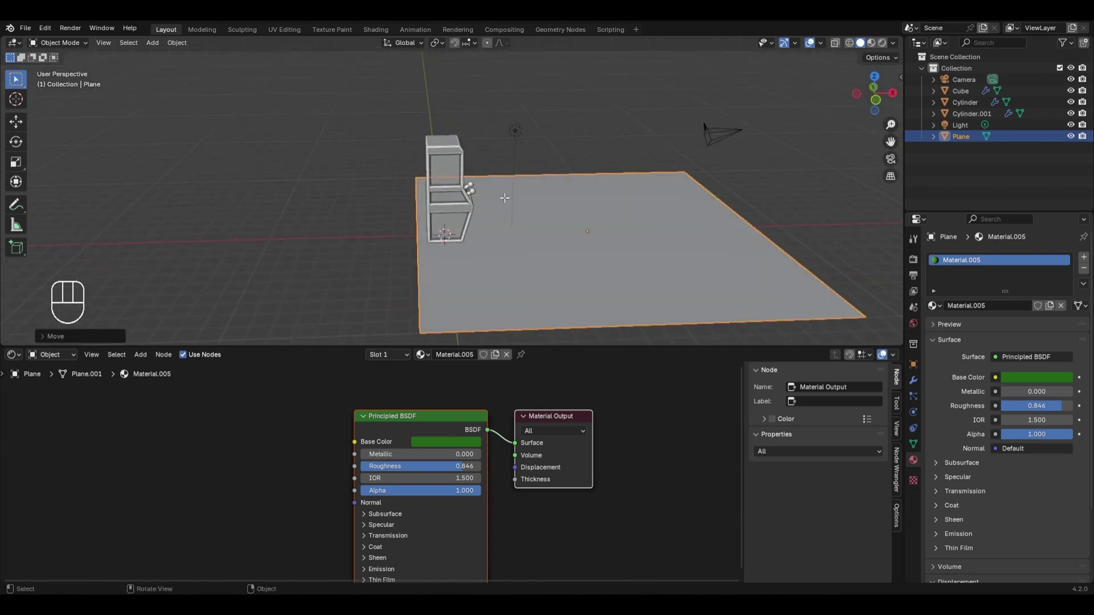
pyautogui.press('Tab')
pyautogui.press('2')
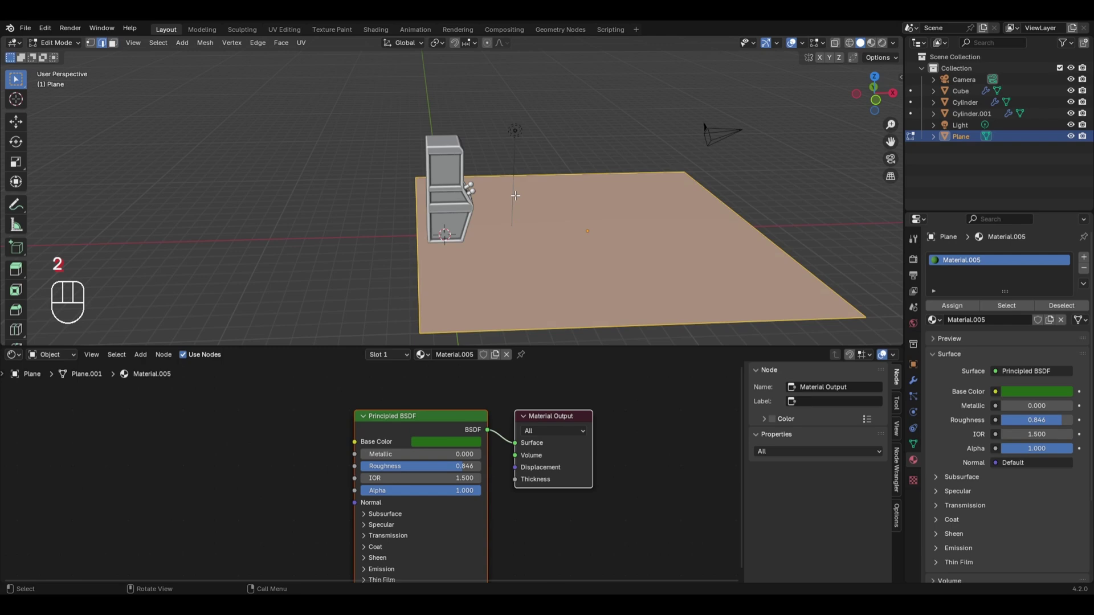
pyautogui.click(414, 274)
pyautogui.press('e')
pyautogui.press('z')
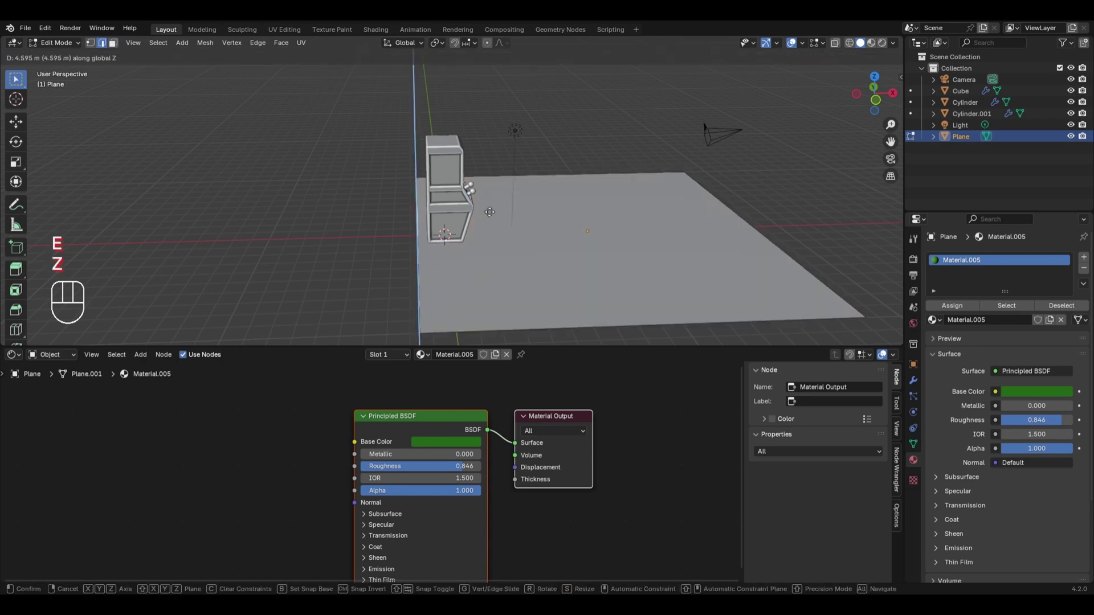
pyautogui.click(488, 82)
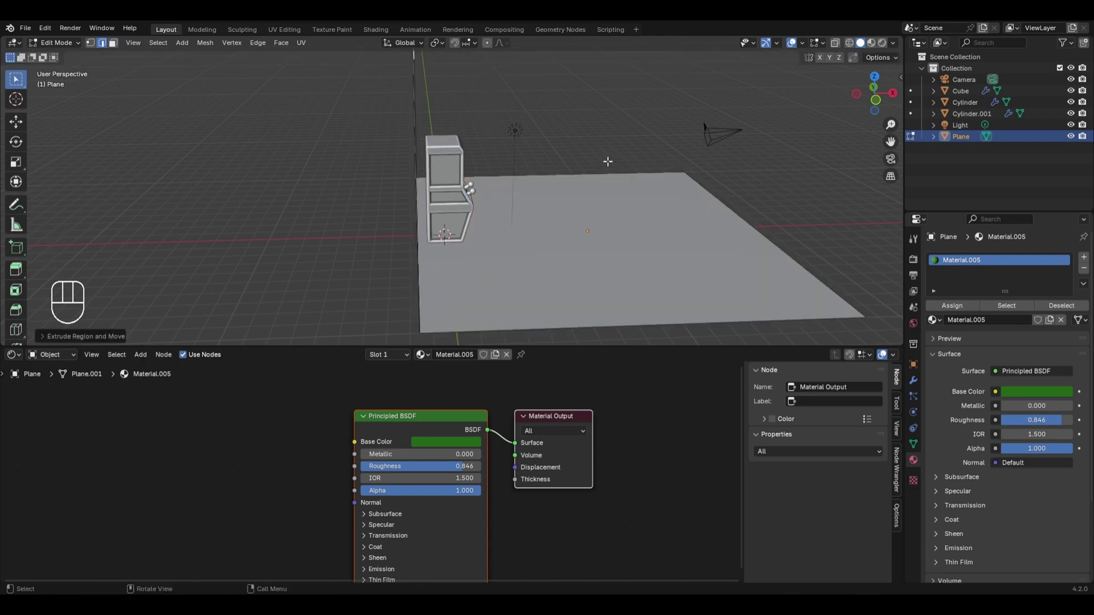
# - Raise the back wall's upper edge about 2.6 m along Z
pyautogui.moveTo(608, 161); pyautogui.dragTo(500, 156, button='middle')
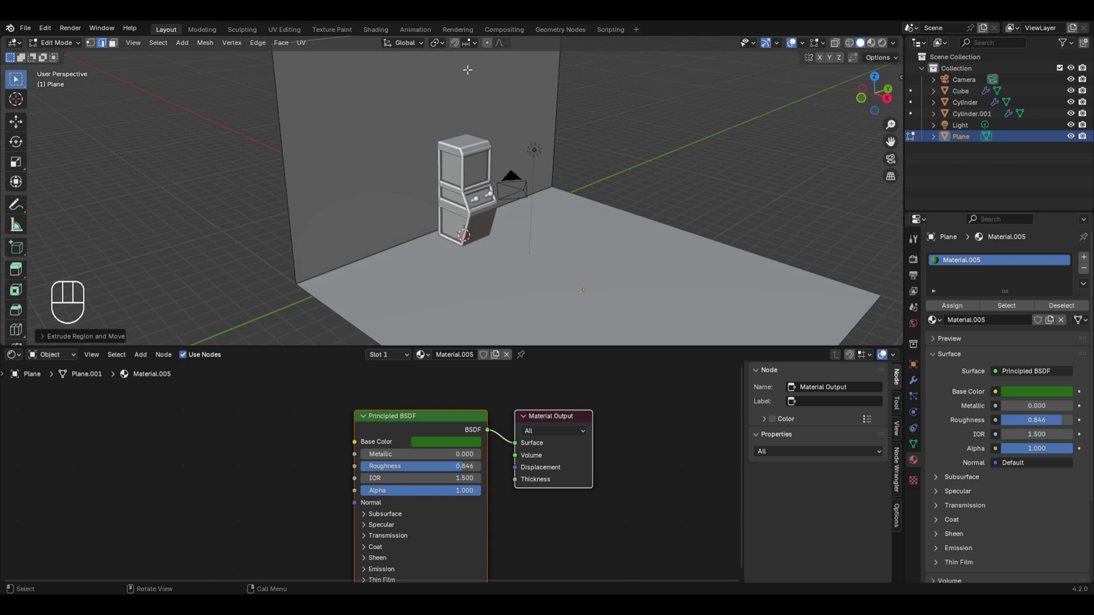
pyautogui.scroll(-3, 492, 177)
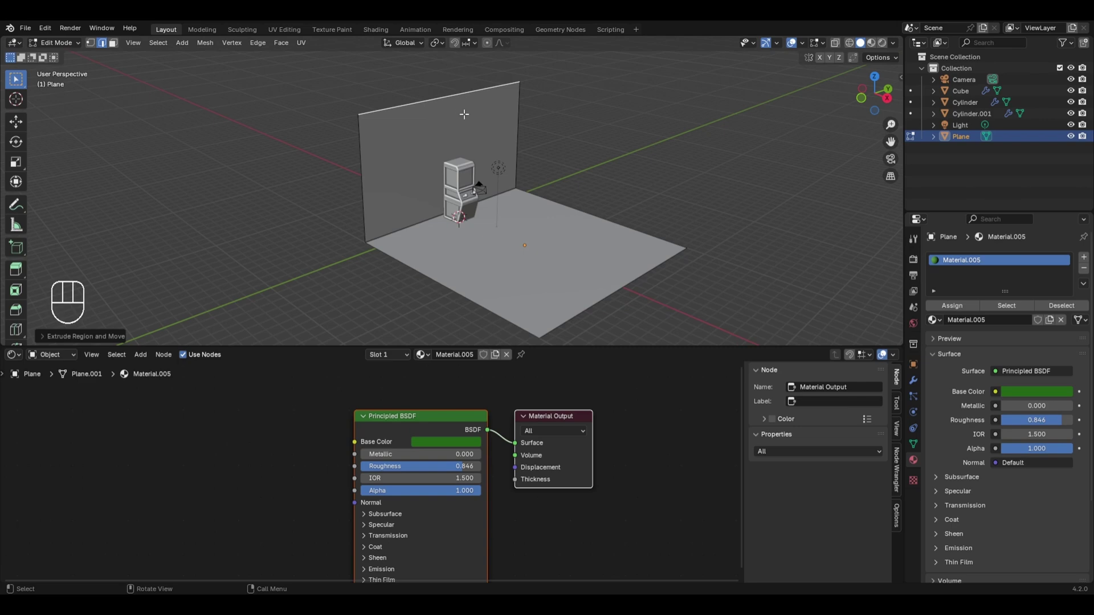
pyautogui.press('g')
pyautogui.press('z')
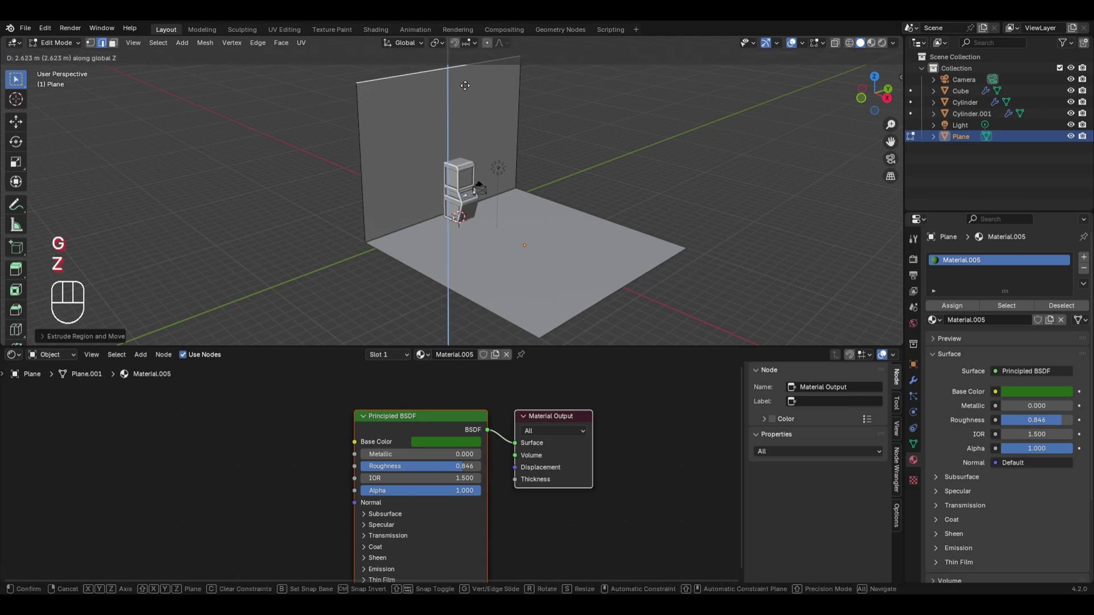
pyautogui.click(466, 86)
# - Scale the whole floor and wall mesh wider along Y and return to Object Mode
pyautogui.press('a')
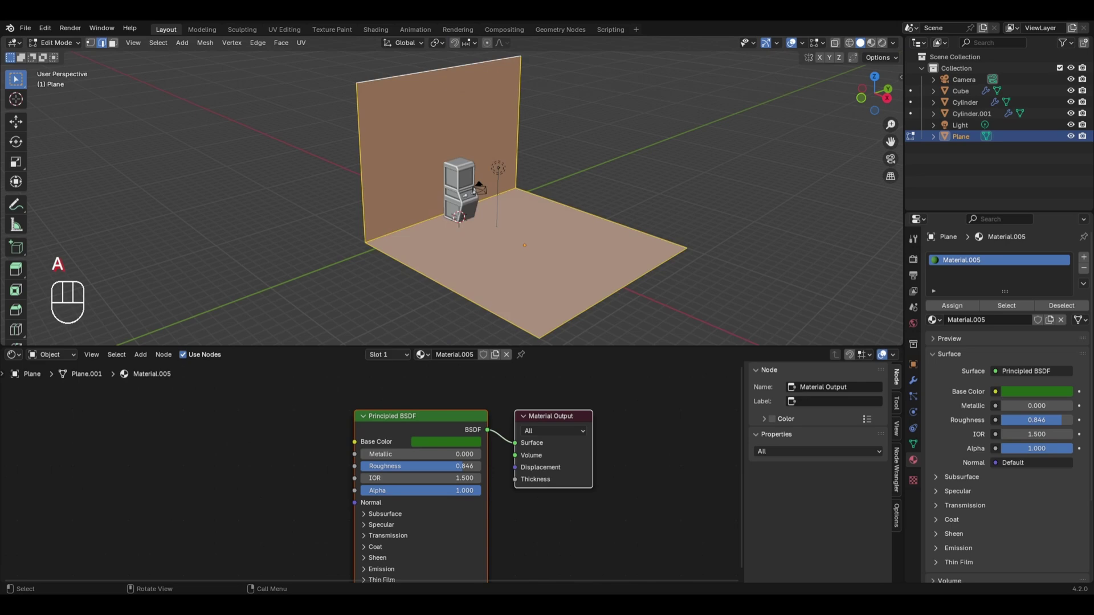
pyautogui.press('s')
pyautogui.press('y')
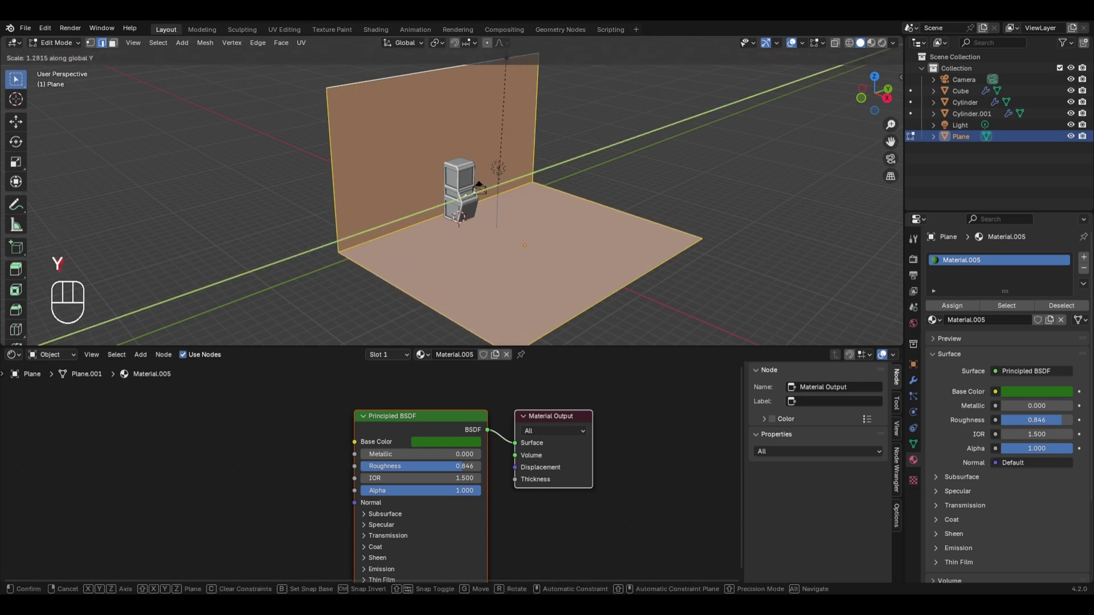
pyautogui.click(514, 321)
pyautogui.press('Tab')
# - Place the 3D cursor above the arcade cabinet in the right orthographic view and add a text object there
pyautogui.press('KP_3')
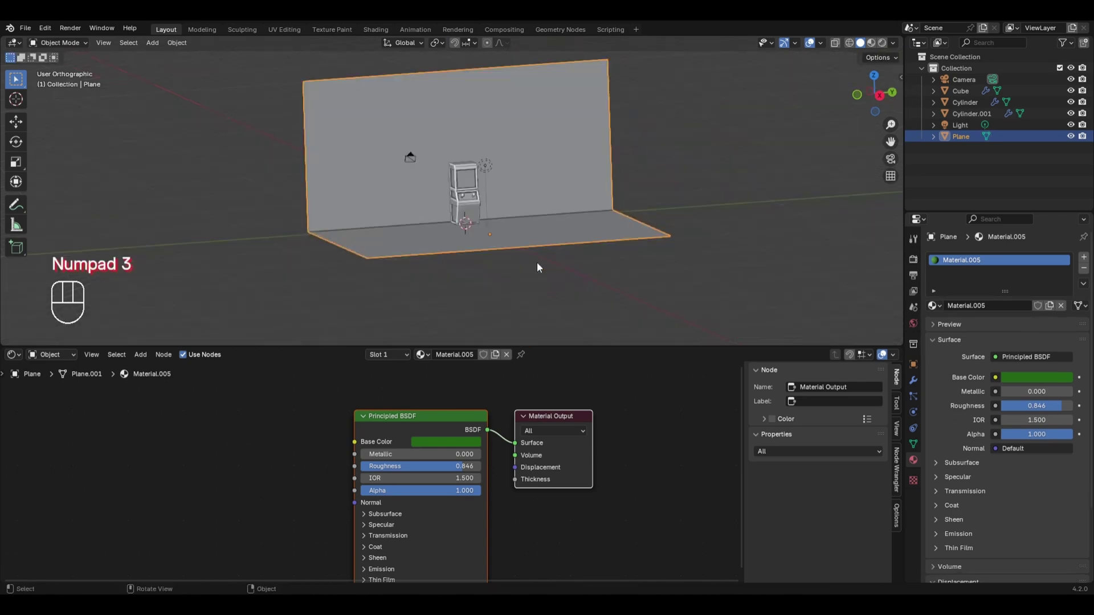
pyautogui.scroll(4, 588, 295)
pyautogui.keyDown('shift'); pyautogui.moveTo(588, 296); pyautogui.dragTo(586, 288, button='middle'); pyautogui.keyUp('shift')
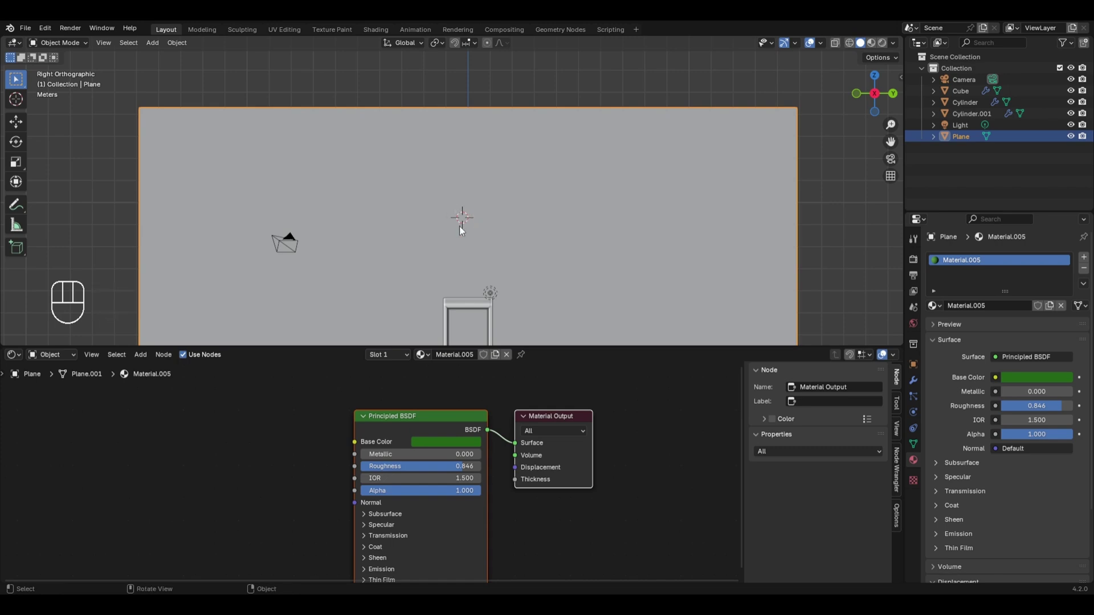
pyautogui.hotkey('shift', 'a')
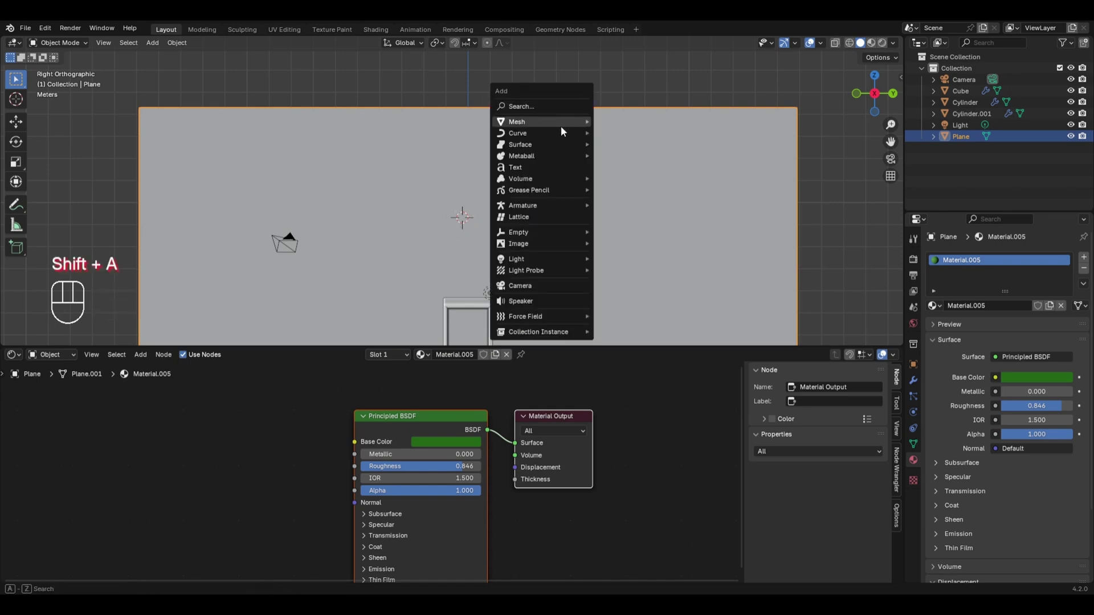
pyautogui.click(535, 167)
# - Rotate the text object 90° about X and 90° about Z so it faces along the back wall
pyautogui.moveTo(484, 166); pyautogui.dragTo(535, 202, button='middle')
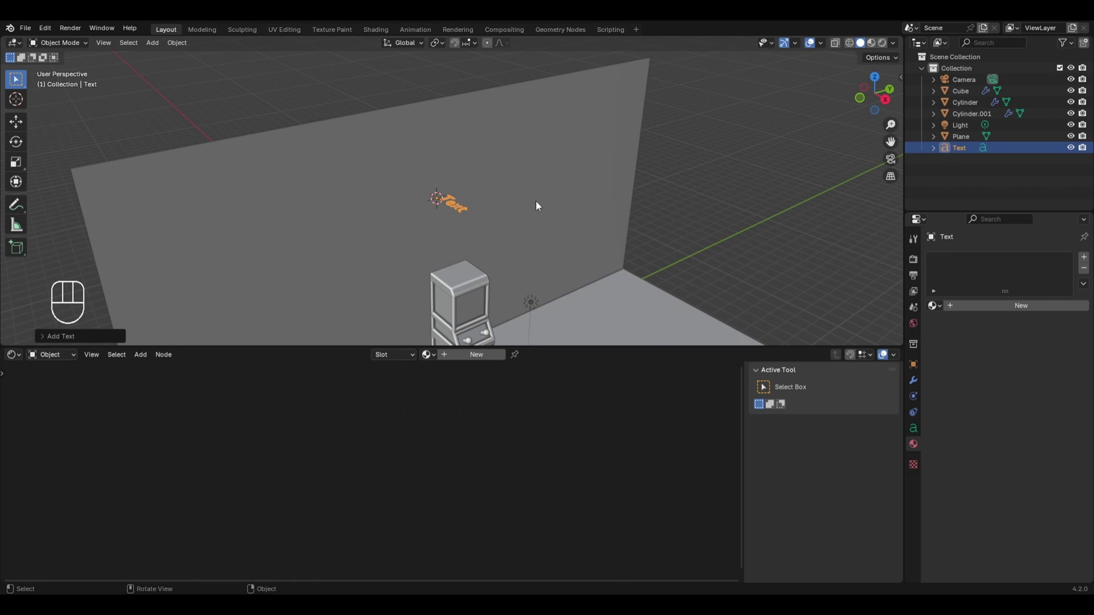
pyautogui.press('r')
pyautogui.press('x')
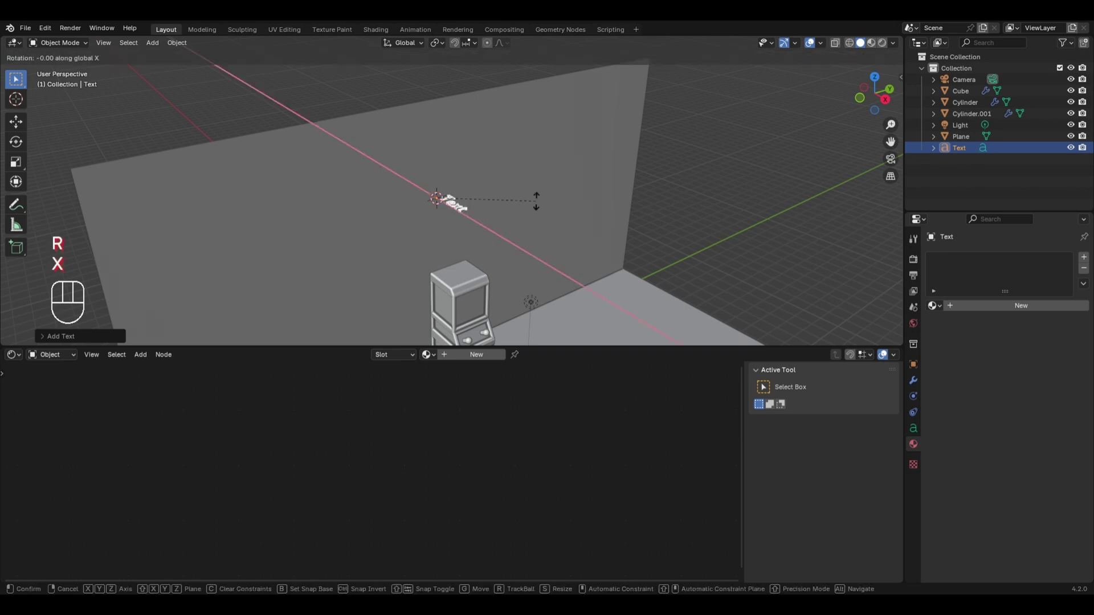
pyautogui.press('KP_9')
pyautogui.press('KP_0')
pyautogui.press('KP_Enter')
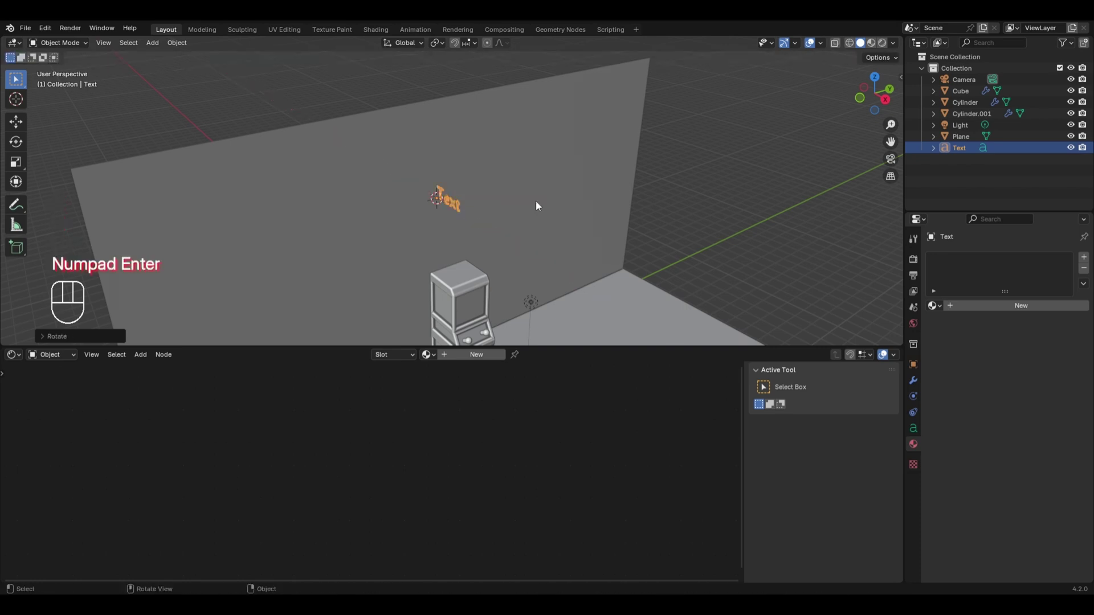
pyautogui.press('r')
pyautogui.press('z')
pyautogui.press('KP_9')
pyautogui.press('KP_0')
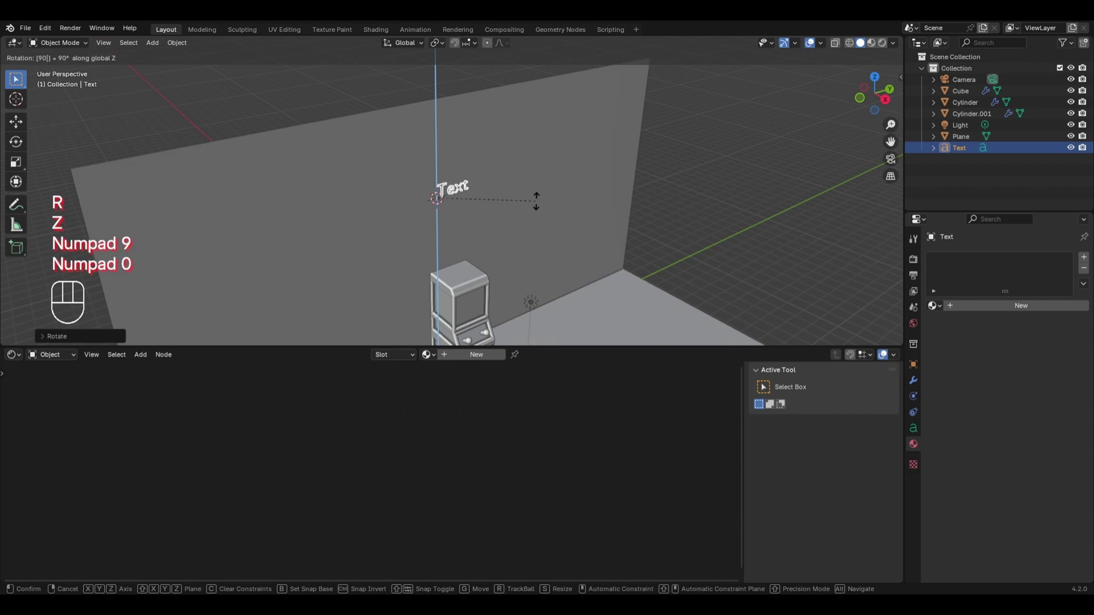
pyautogui.press('KP_Enter')
# - Replace the text object's default content with RETRO and GAMING on separate lines, using wireframe shading to see it
pyautogui.press('KP_3')
pyautogui.scroll(2, 635, 200)
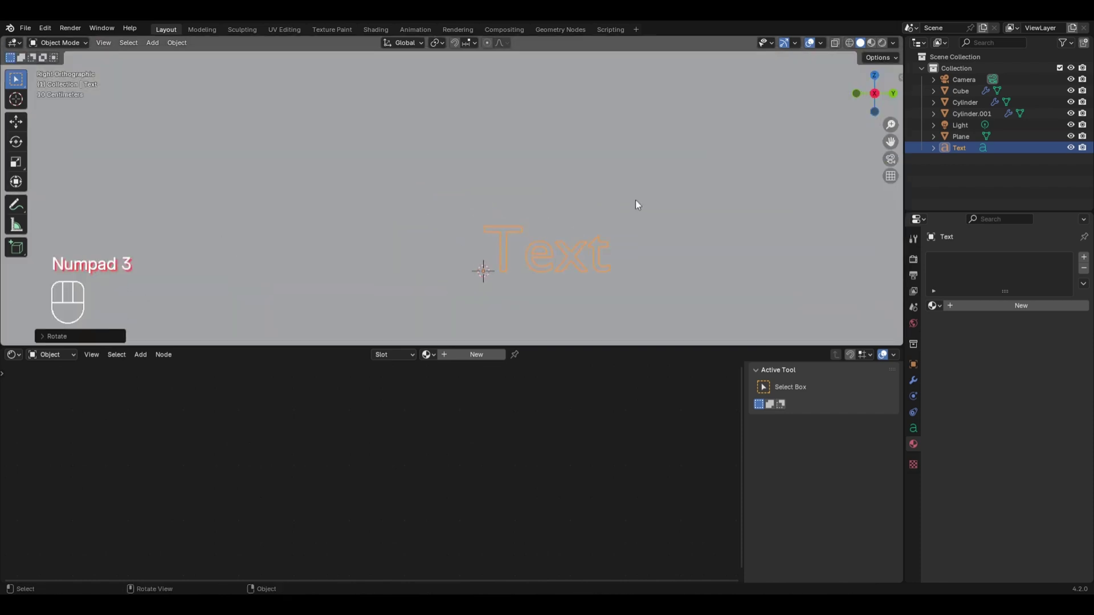
pyautogui.press('Tab')
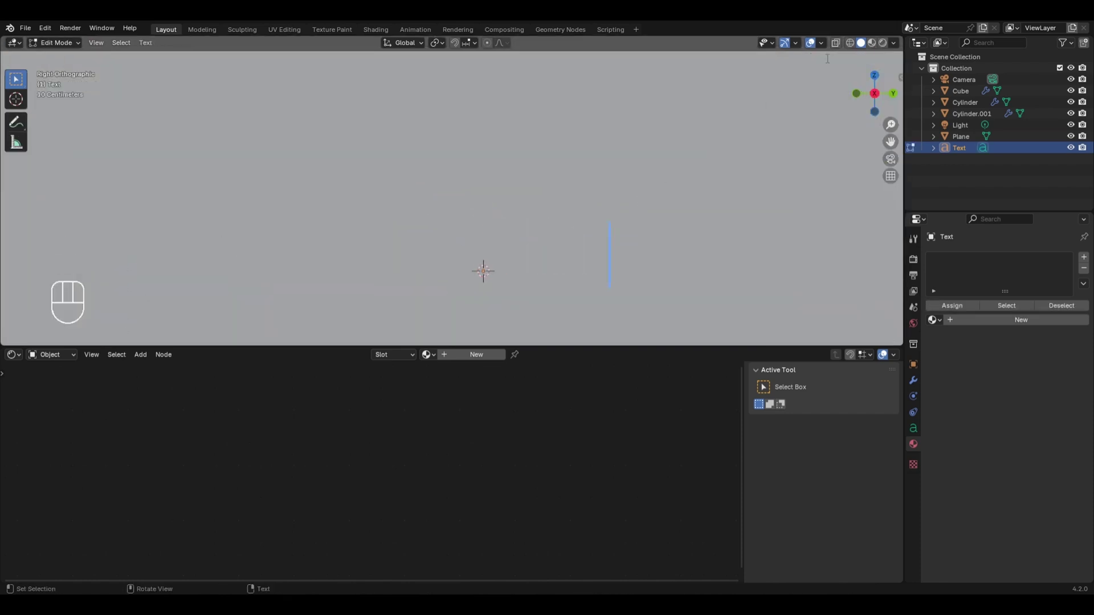
pyautogui.press('BackSpace')
pyautogui.press('BackSpace')
pyautogui.press('BackSpace')
pyautogui.press('BackSpace')
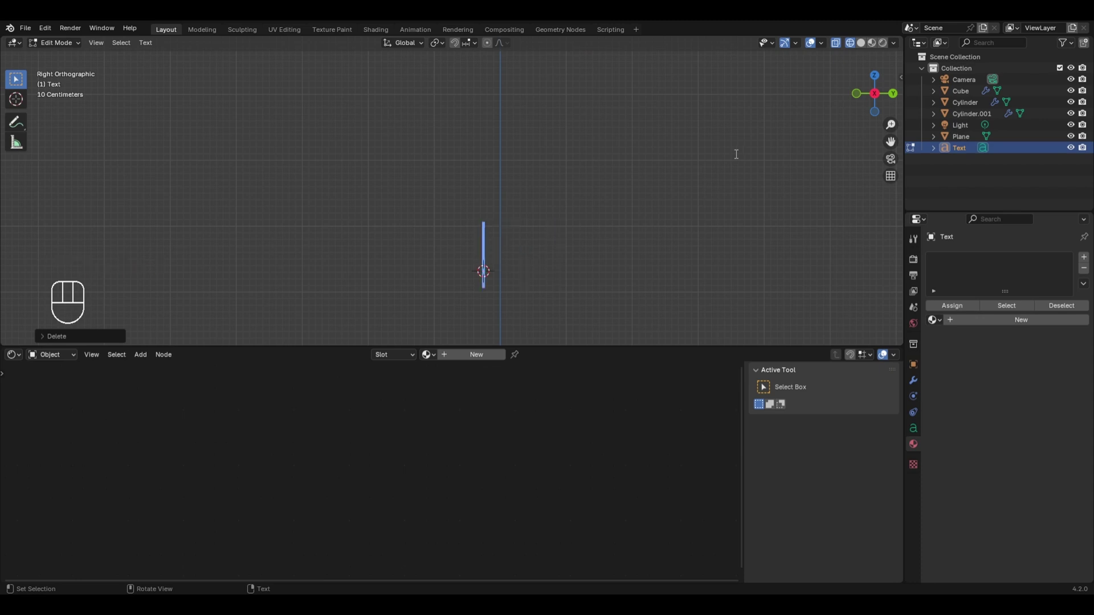
pyautogui.write('RETRO')
pyautogui.press('Return')
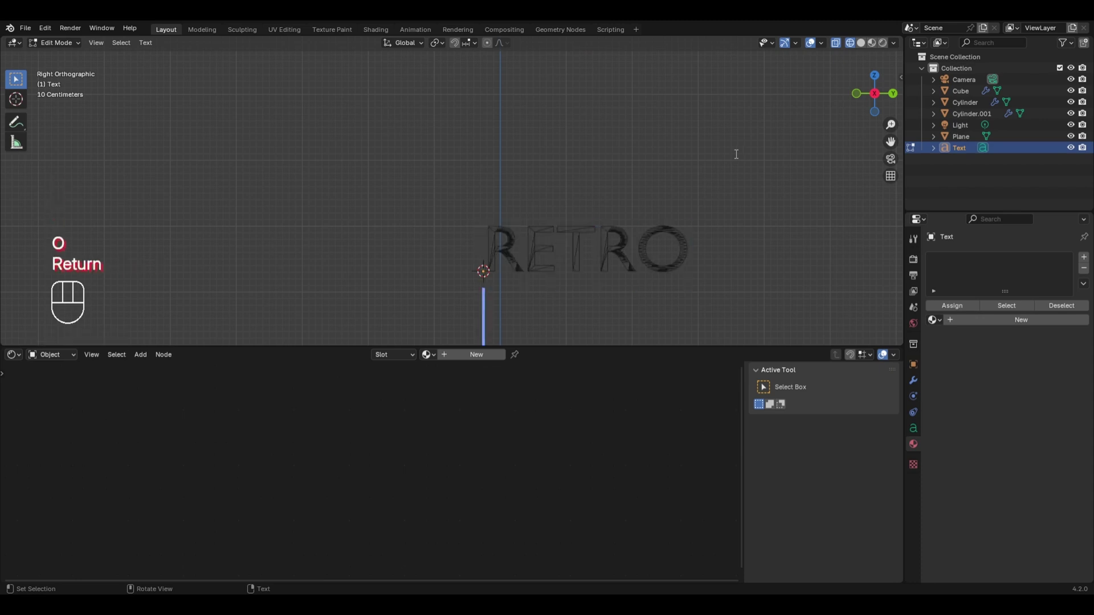
pyautogui.write('GAMING')
pyautogui.press('Return')
pyautogui.scroll(-3, 718, 153)
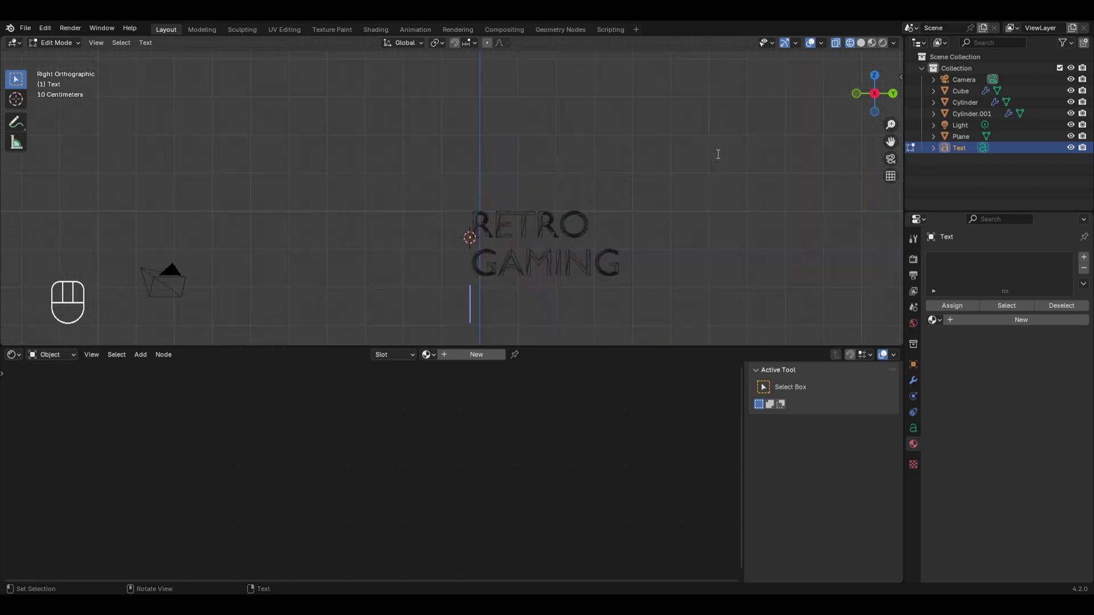
# - Add ARCADE as the third line of the text, return to Object Mode and show the scene in solid shading
pyautogui.scroll(-1, 715, 151)
pyautogui.write('ARCADE')
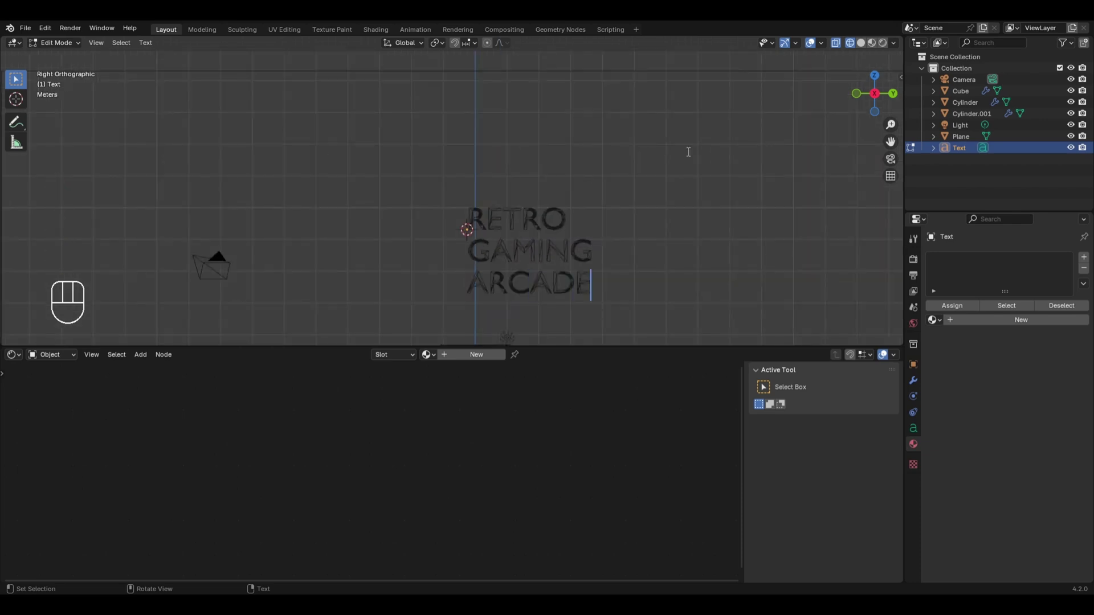
pyautogui.press('Tab')
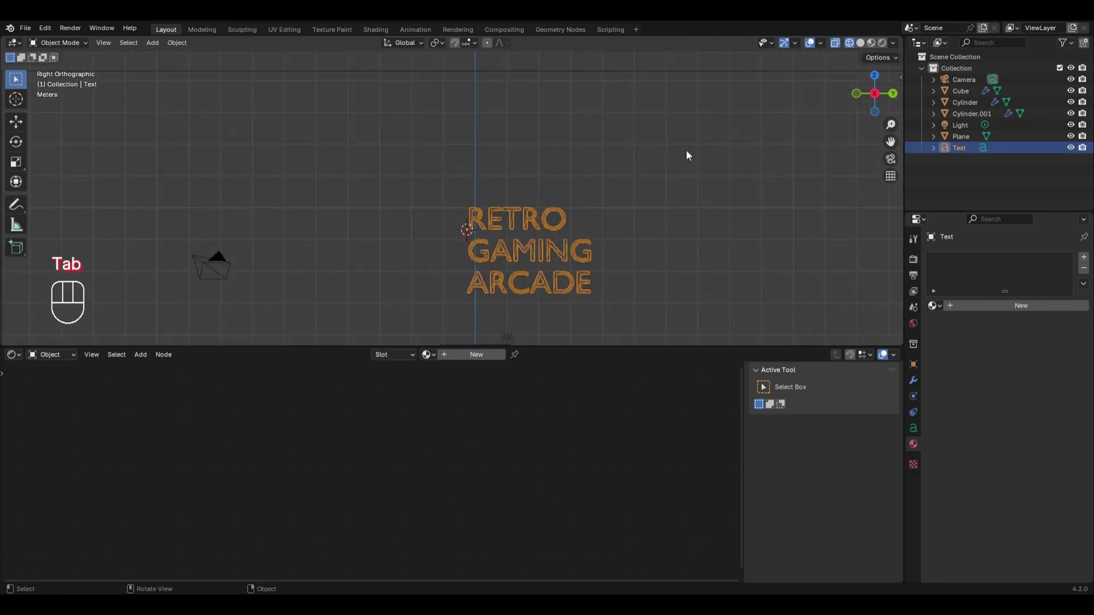
pyautogui.click(860, 43)
pyautogui.scroll(-6, 608, 201)
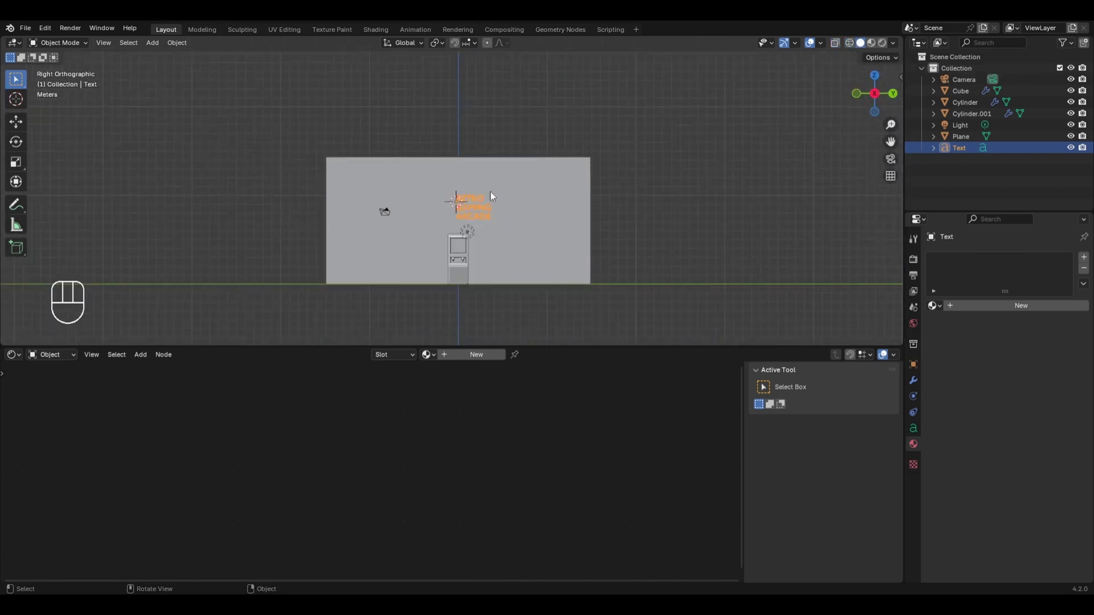
pyautogui.scroll(4, 538, 182)
pyautogui.keyDown('shift'); pyautogui.moveTo(538, 183); pyautogui.dragTo(625, 148, button='middle'); pyautogui.keyUp('shift')
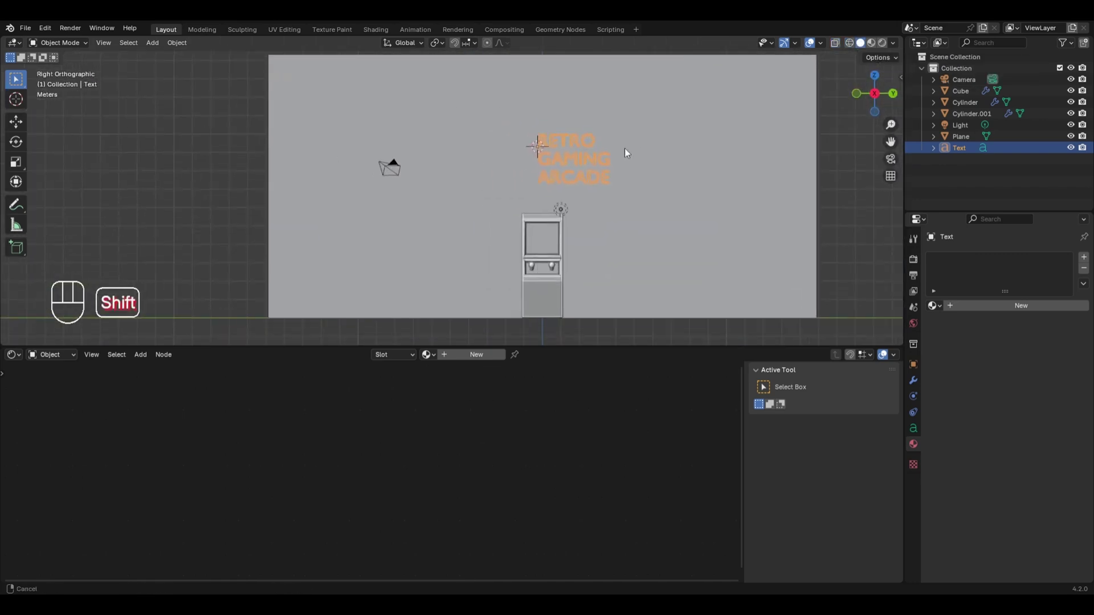
# - Align the text horizontally to the center and set its font size to 1.22
pyautogui.click(913, 428)
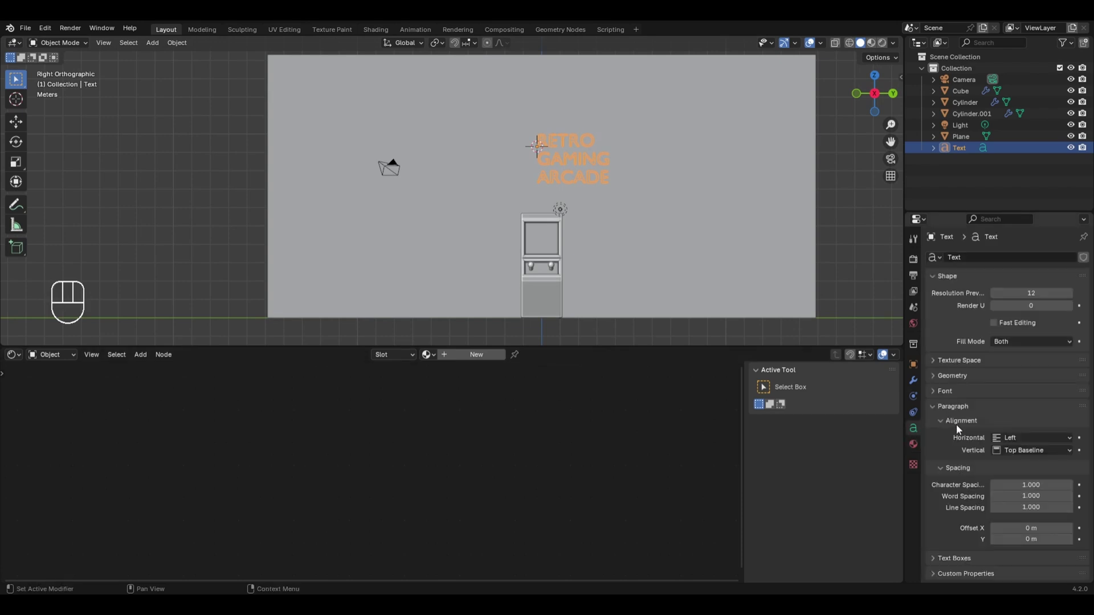
pyautogui.click(998, 439)
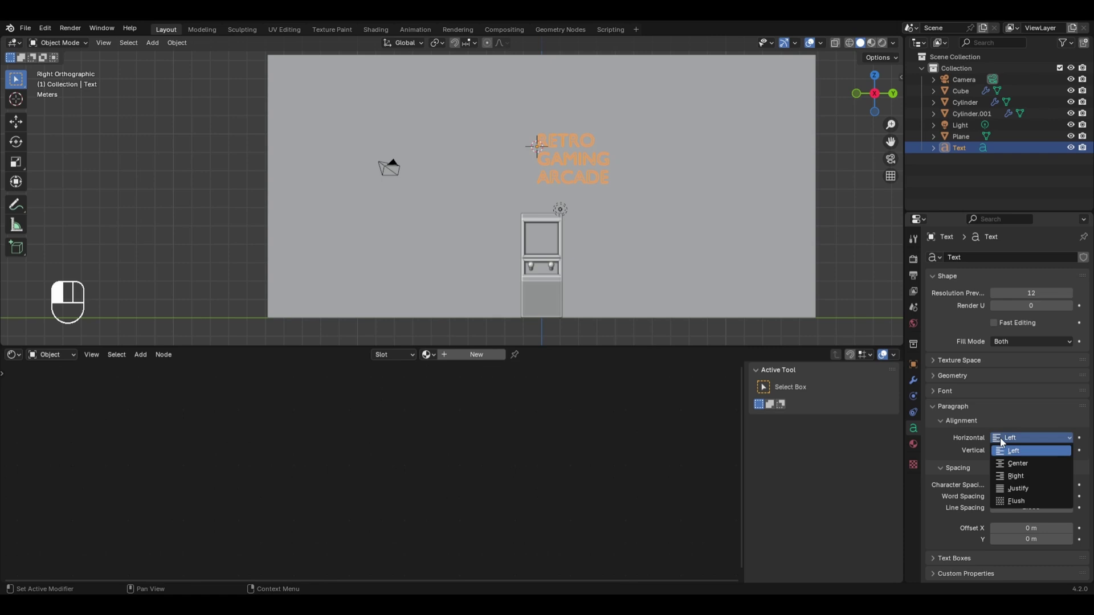
pyautogui.click(1001, 462)
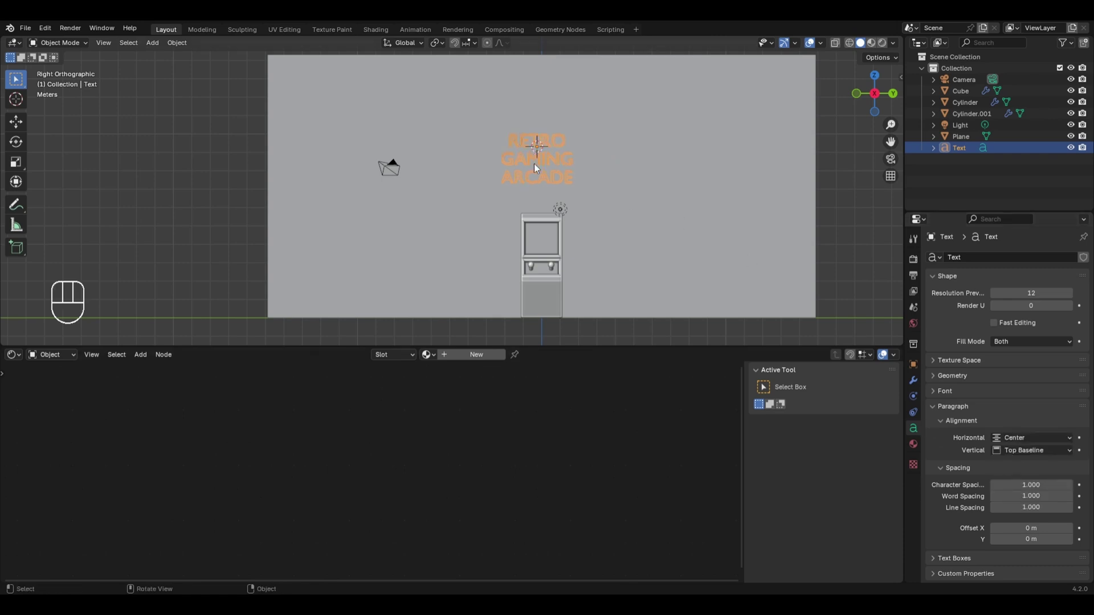
pyautogui.click(943, 390)
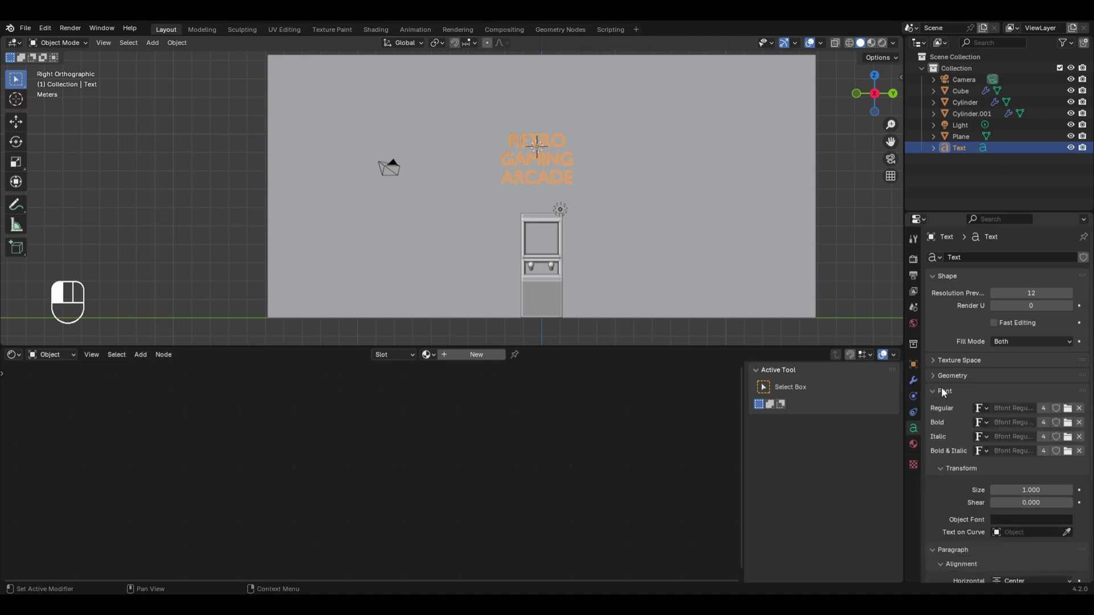
pyautogui.scroll(-2, 968, 399)
pyautogui.moveTo(1030, 439); pyautogui.dragTo(1047, 443)
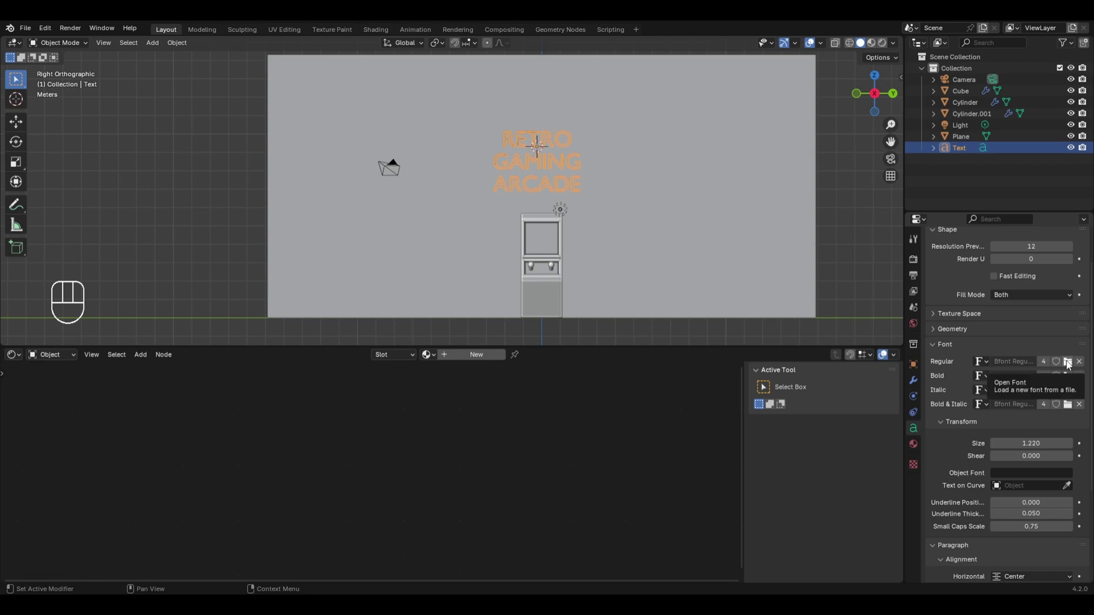
# - Load Gill Sans Nova Cond XBd (GillSansCondExtraNova.ttf) from the Windows fonts folder as the text's regular font
pyautogui.click(1067, 364)
pyautogui.scroll(-12, 781, 291)
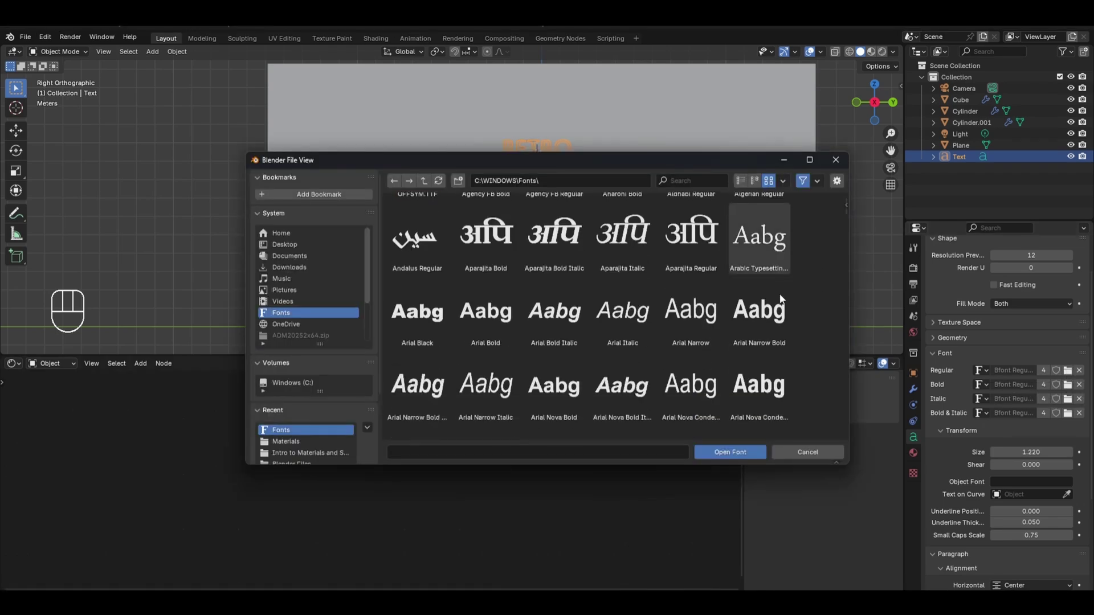
pyautogui.scroll(-6, 733, 283)
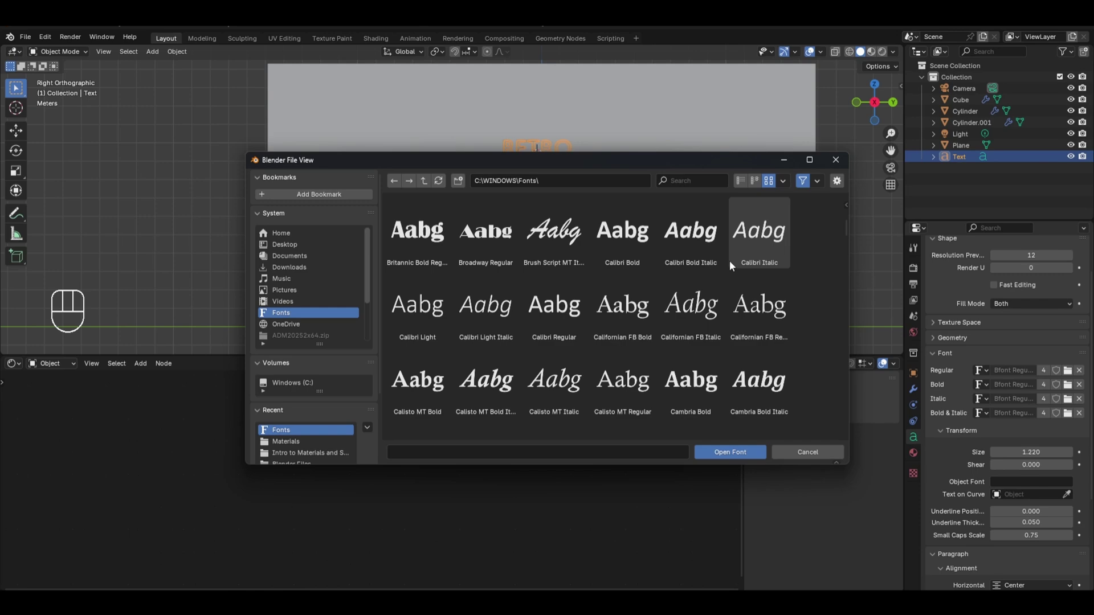
pyautogui.scroll(-8, 729, 261)
pyautogui.scroll(-12, 722, 266)
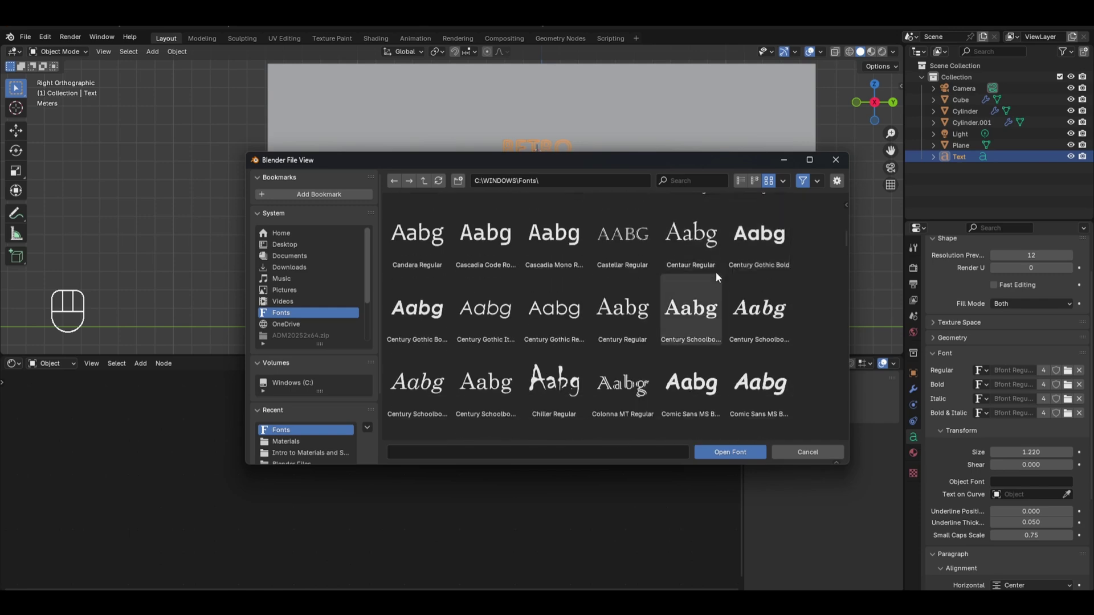
pyautogui.scroll(-15, 803, 297)
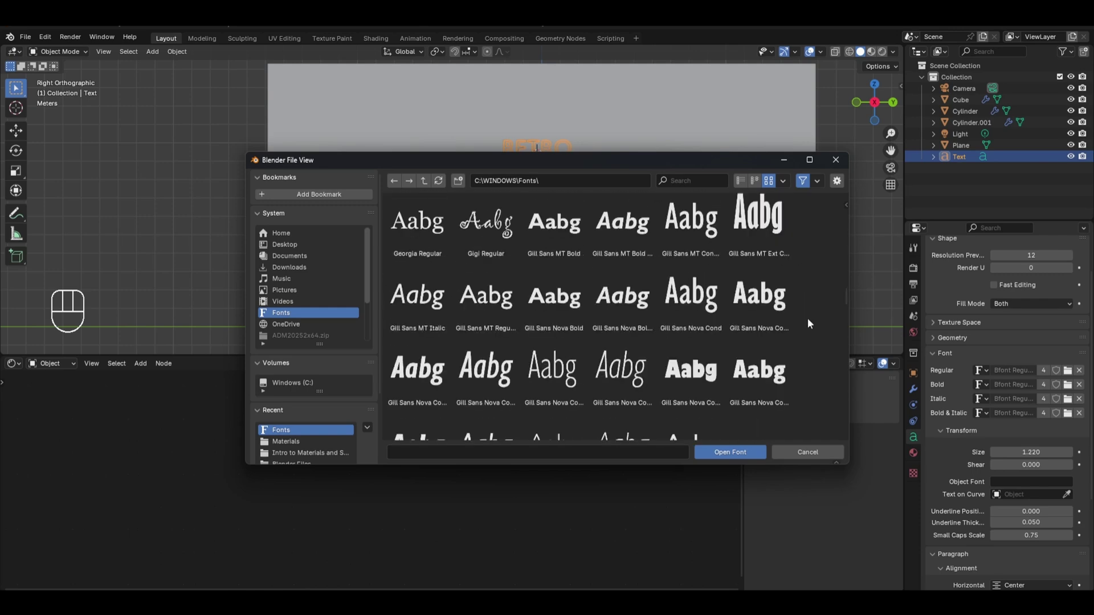
pyautogui.click(777, 392)
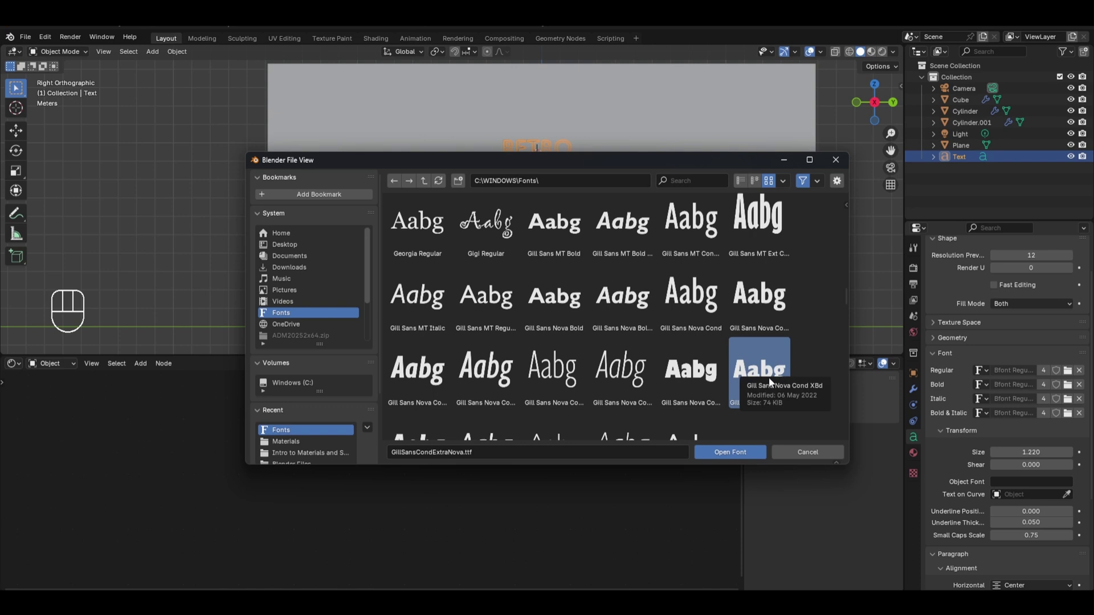
pyautogui.click(730, 452)
# - Give the text thickness by setting its geometry extrusion to 0.11 m
pyautogui.scroll(5, 660, 125)
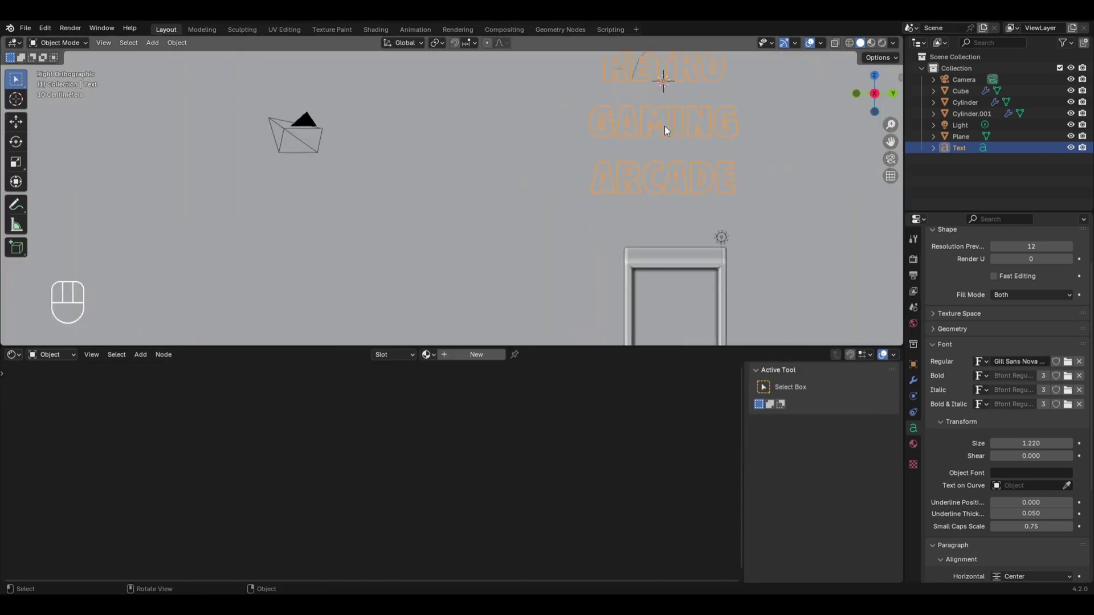
pyautogui.moveTo(596, 164); pyautogui.dragTo(743, 182, button='middle')
pyautogui.scroll(-5, 774, 188)
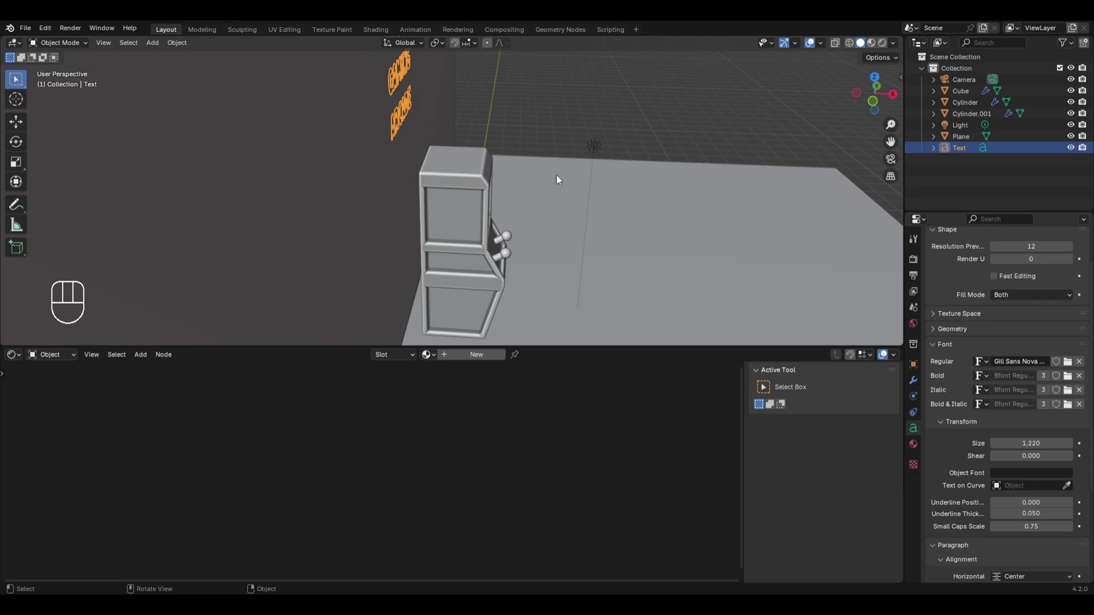
pyautogui.moveTo(556, 176); pyautogui.dragTo(507, 157, button='middle')
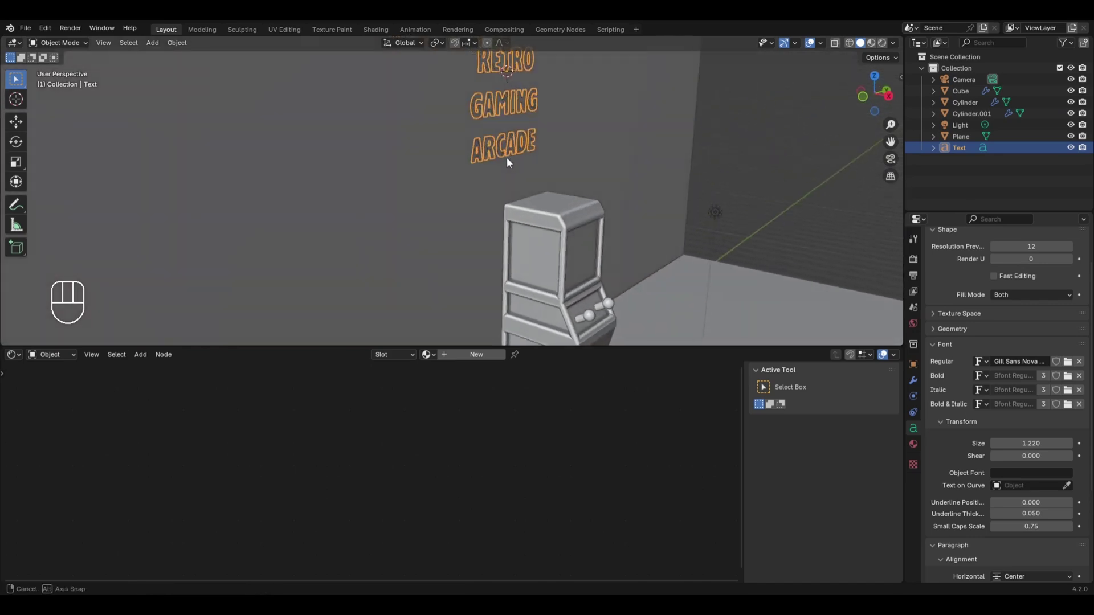
pyautogui.click(952, 329)
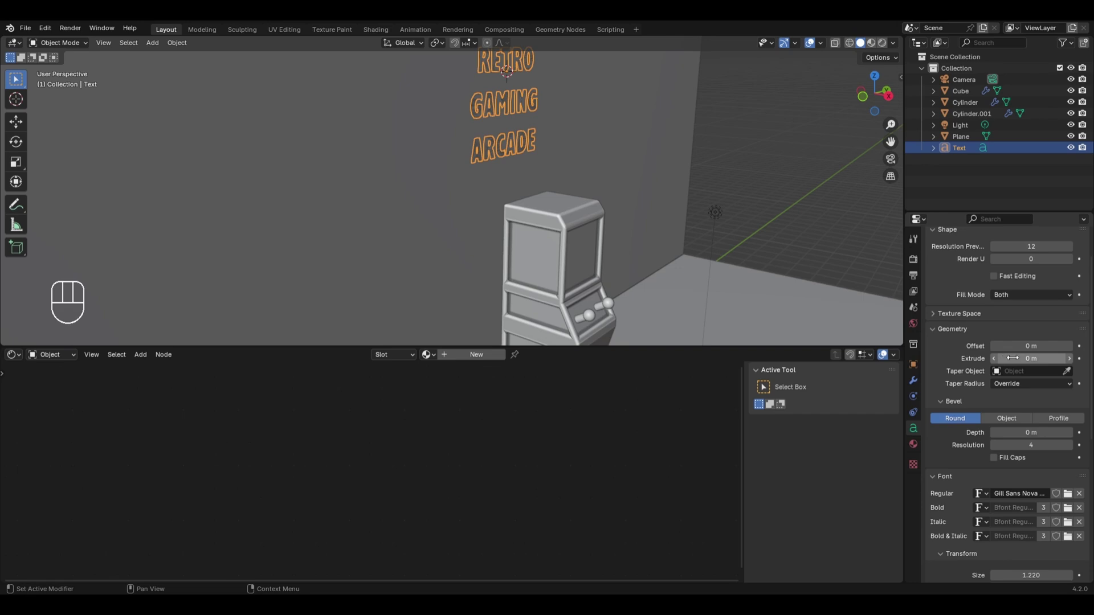
pyautogui.moveTo(1012, 358); pyautogui.dragTo(1036, 358)
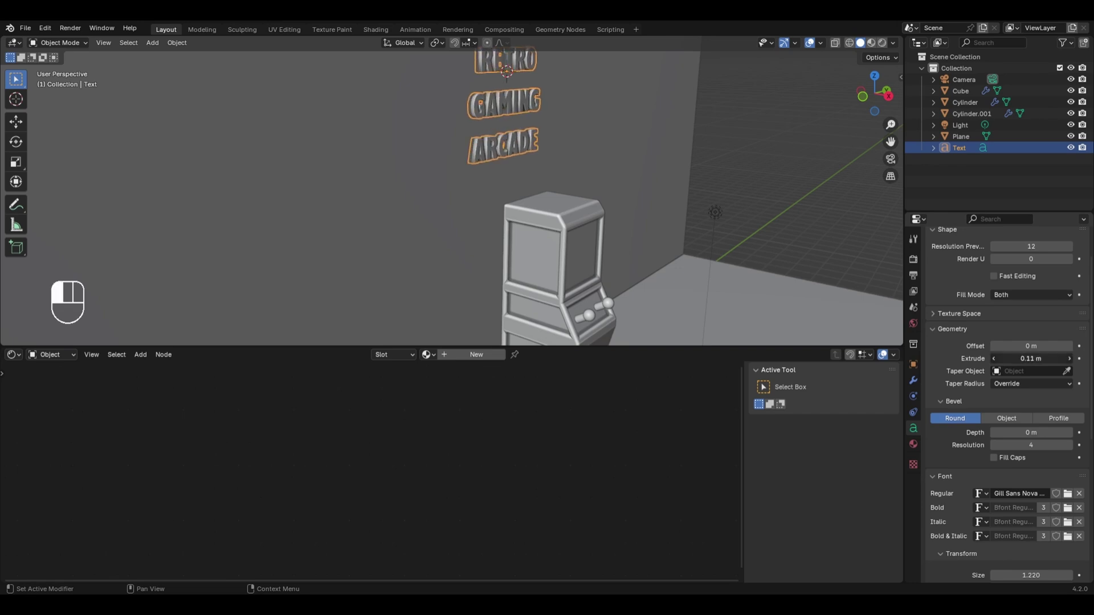
# - Enlarge the text to size 1.96 and move it up along Z by about 1.4 m, clear of the cabinet
pyautogui.scroll(-5, 978, 378)
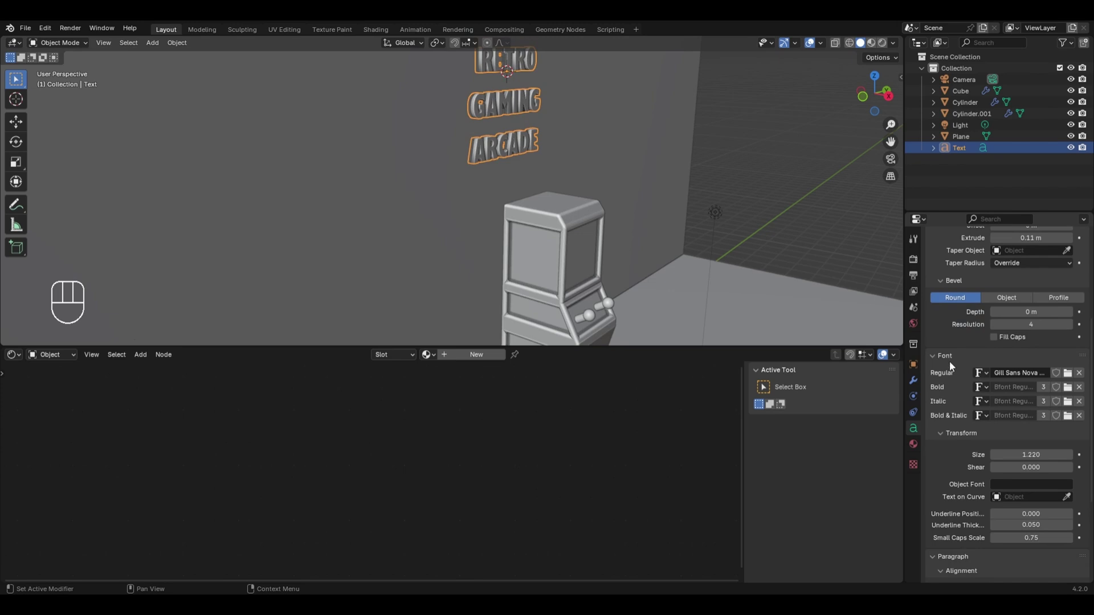
pyautogui.moveTo(1031, 455); pyautogui.dragTo(1080, 455)
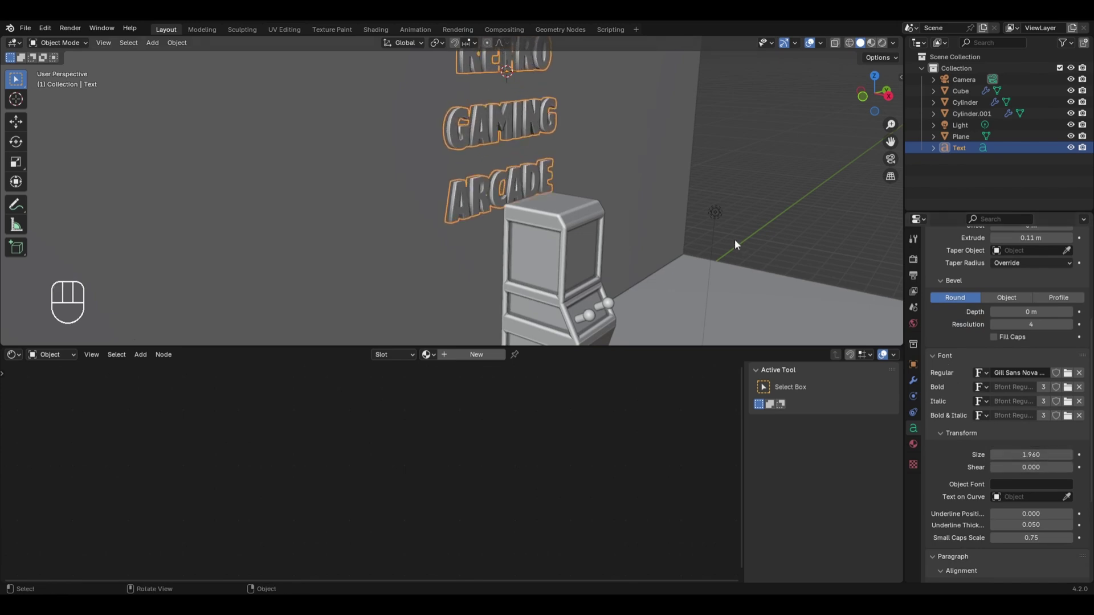
pyautogui.moveTo(734, 238); pyautogui.dragTo(671, 218, button='middle')
pyautogui.press('g')
pyautogui.press('z')
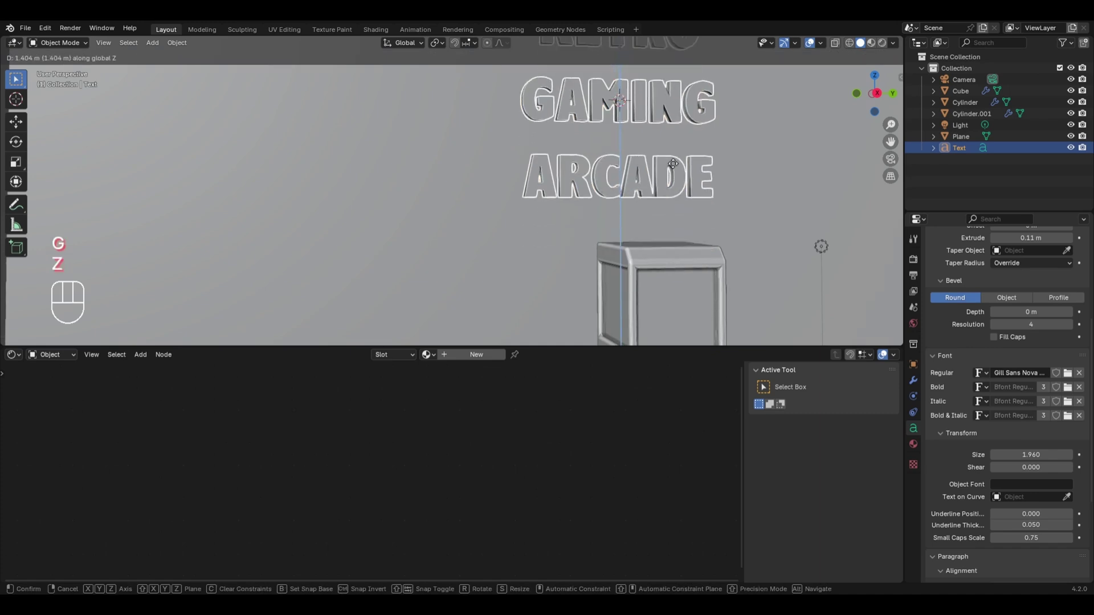
pyautogui.click(672, 162)
pyautogui.scroll(-1, 731, 200)
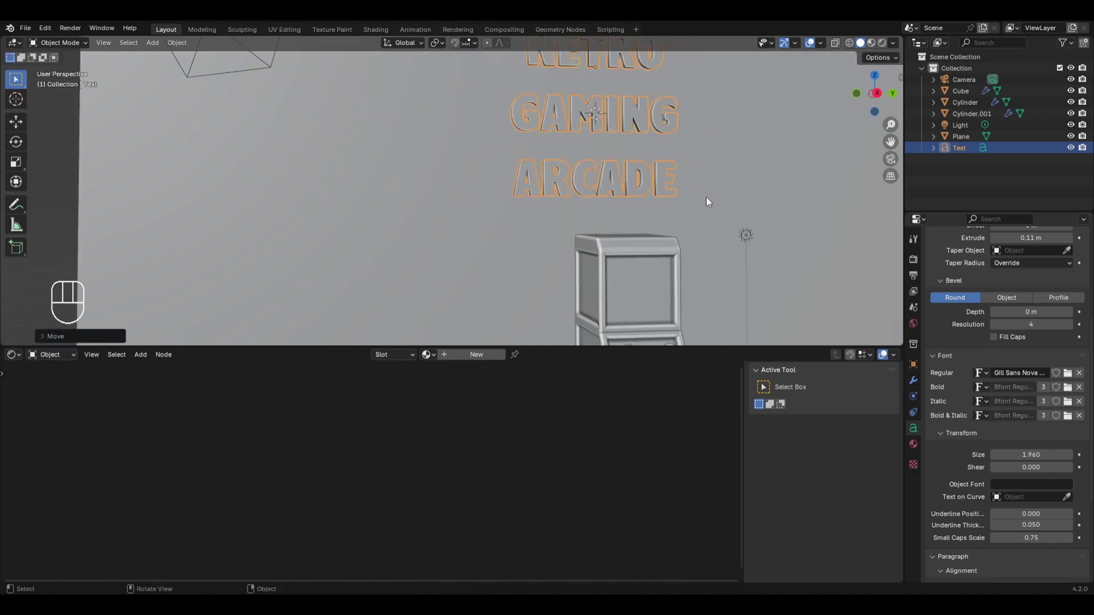
# - Round the letters with a bevel depth of 0.08 m and set the character spacing to 1.11
pyautogui.scroll(3, 958, 323)
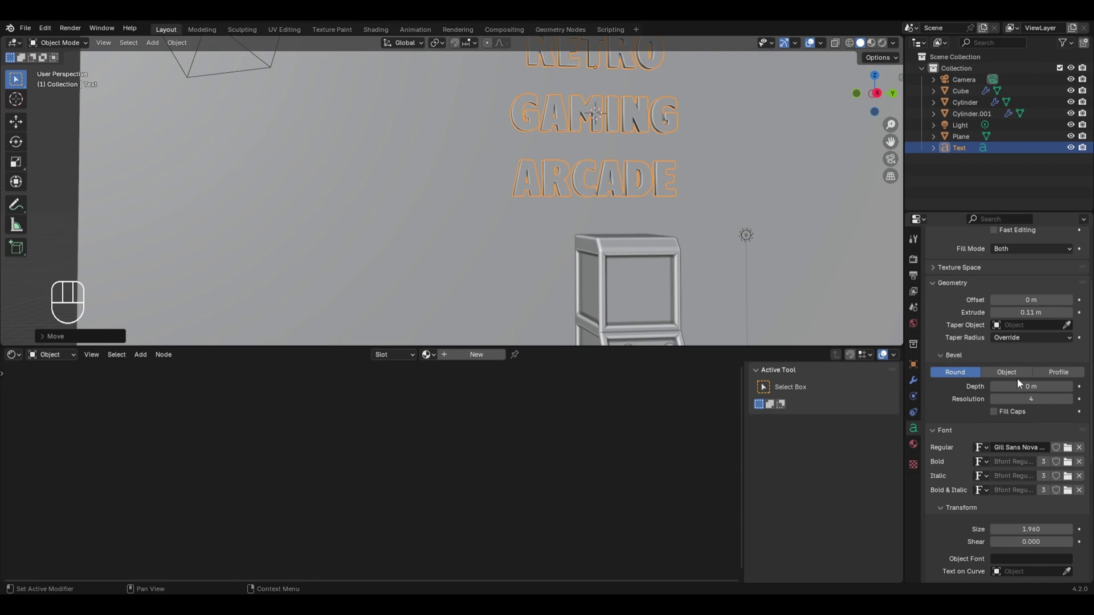
pyautogui.moveTo(1018, 386); pyautogui.dragTo(1034, 386)
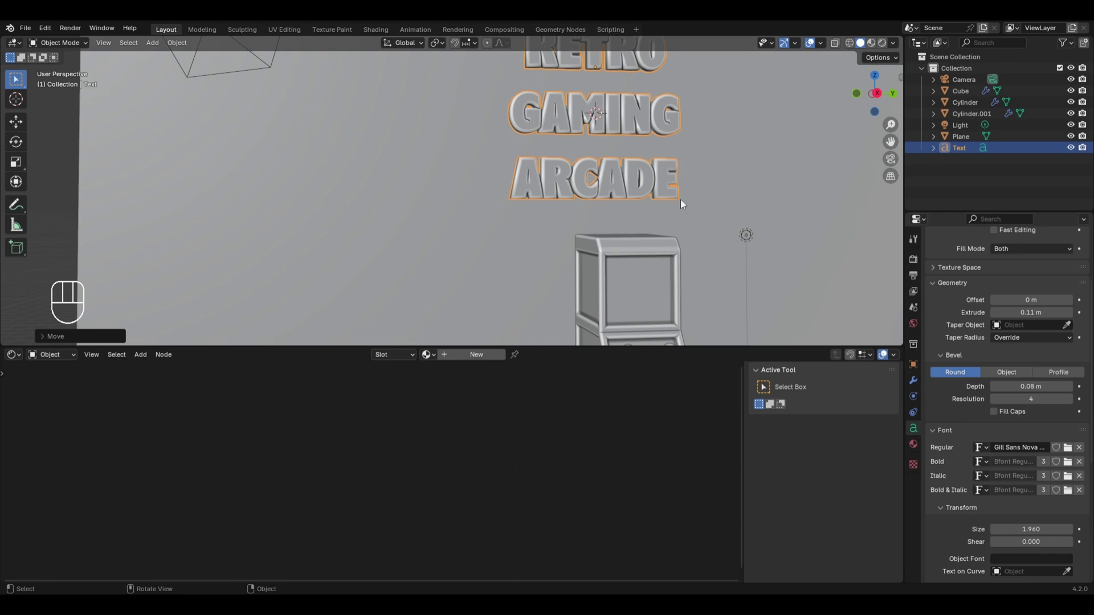
pyautogui.scroll(-2, 761, 248)
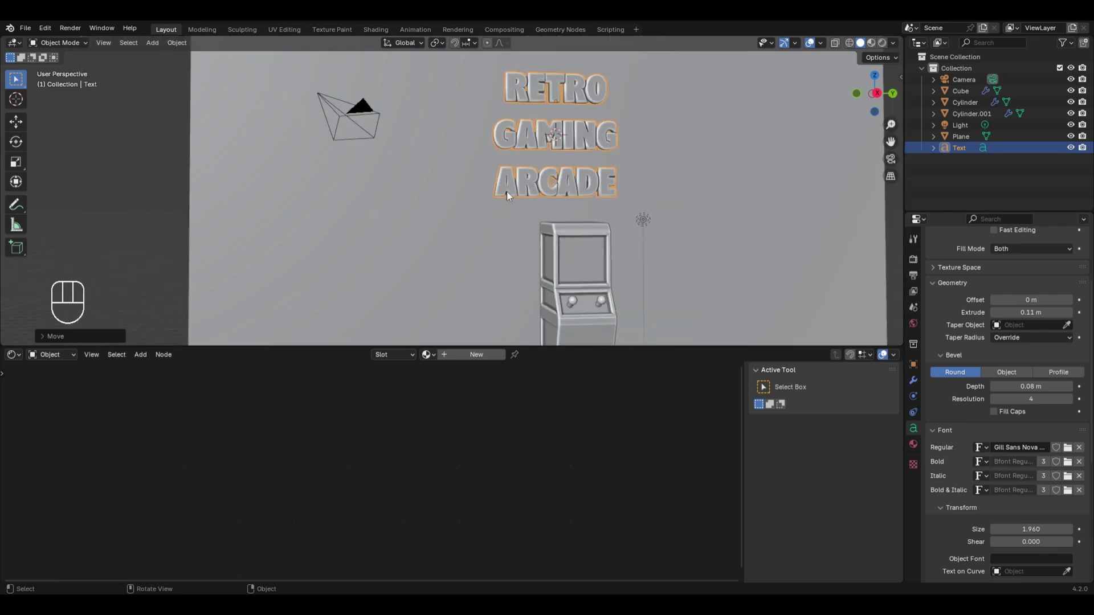
pyautogui.scroll(-10, 973, 350)
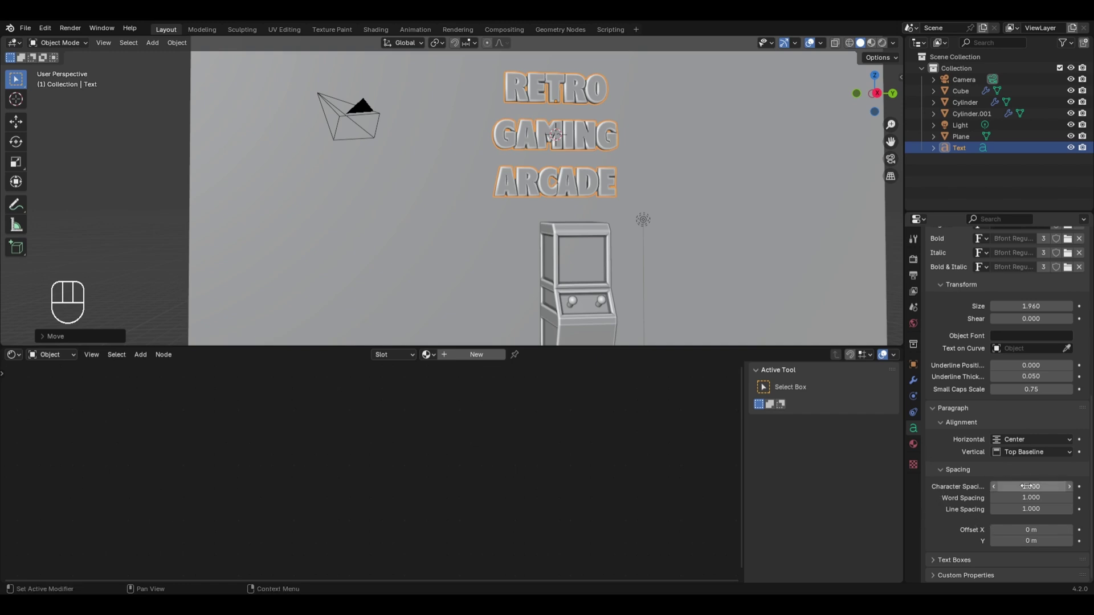
pyautogui.keyDown('shift'); pyautogui.moveTo(1026, 485); pyautogui.dragTo(1057, 486); pyautogui.keyUp('shift')
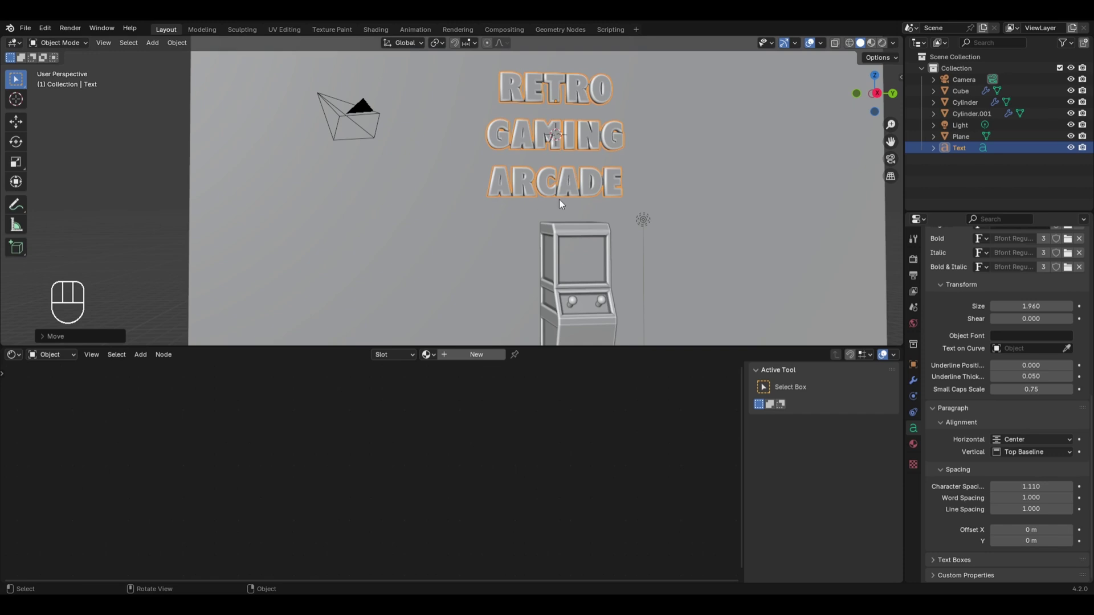
# - Increase the text's bevel depth to 0.096 m and try adjusting its extrusion
pyautogui.scroll(12, 955, 305)
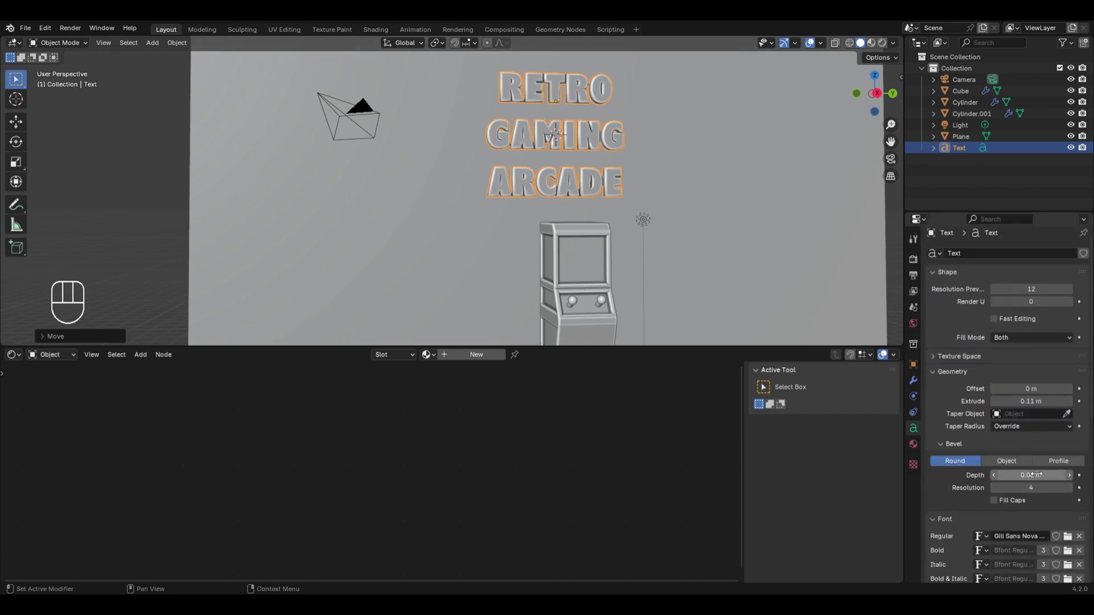
pyautogui.keyDown('shift'); pyautogui.moveTo(1034, 475); pyautogui.dragTo(1030, 474); pyautogui.keyUp('shift')
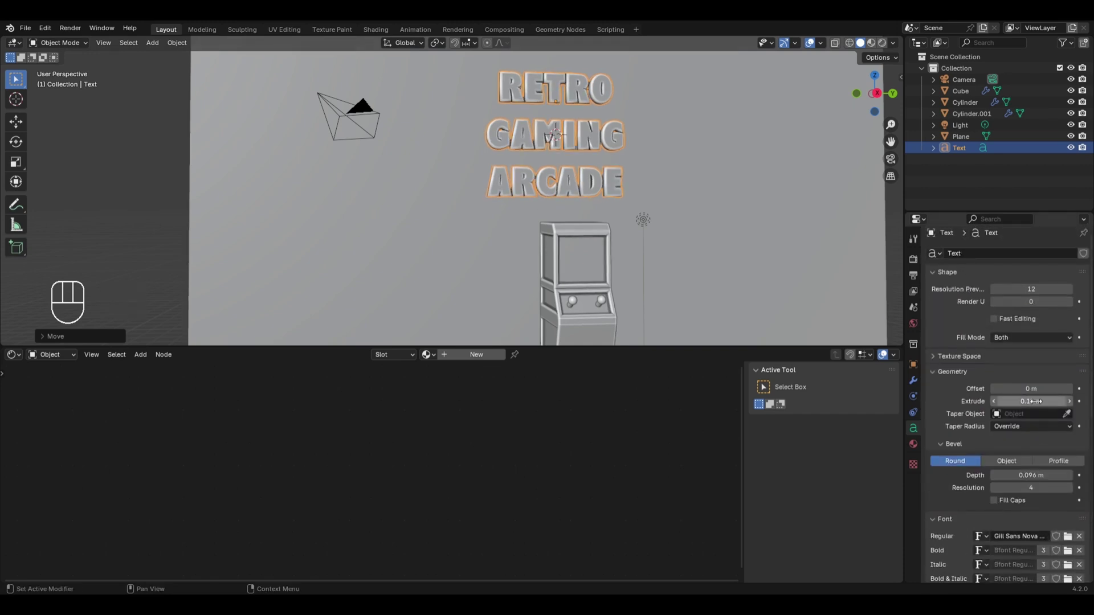
pyautogui.moveTo(1034, 401)
pyautogui.mouseDown()
pyautogui.moveTo(1023, 402)
pyautogui.moveTo(1043, 402)
pyautogui.mouseUp()
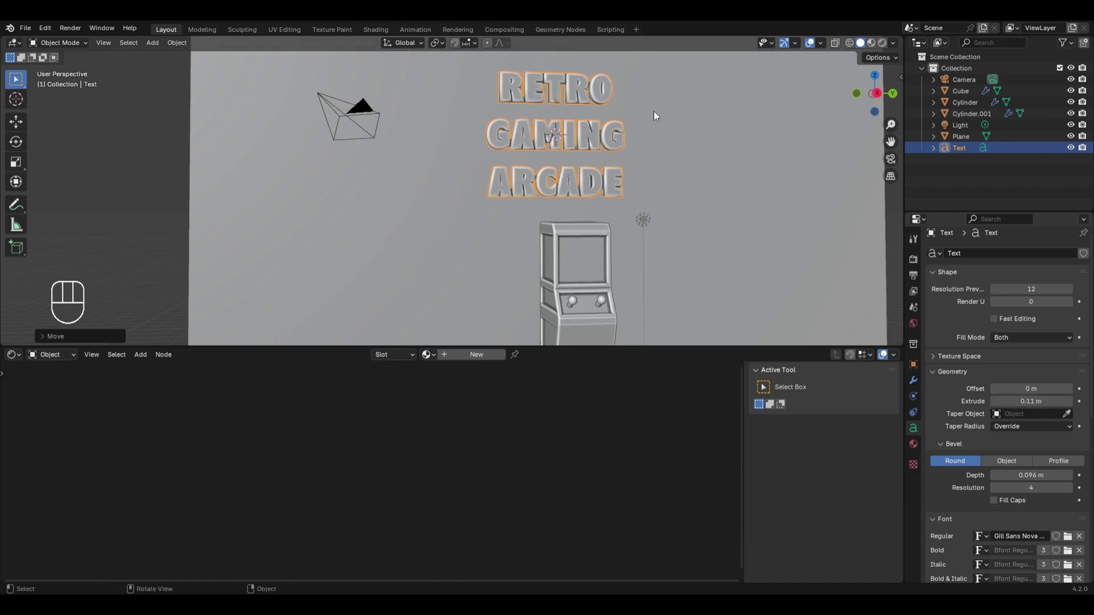
# - In rendered shading from the right view, create a new material for the text and delete its Principled BSDF node
pyautogui.click(881, 43)
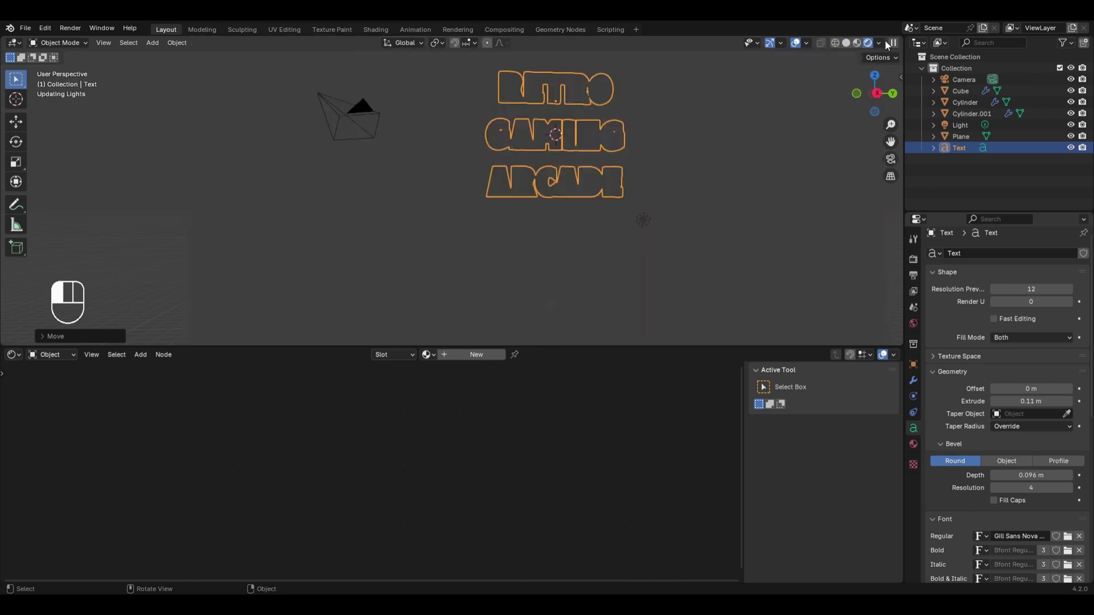
pyautogui.press('KP_3')
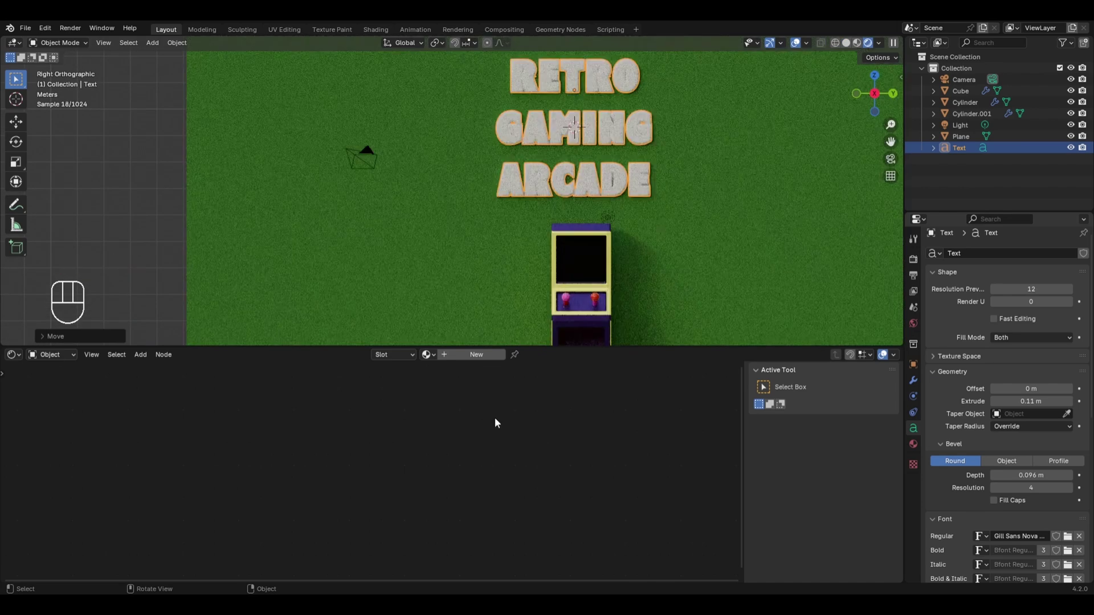
pyautogui.click(483, 355)
pyautogui.click(395, 426)
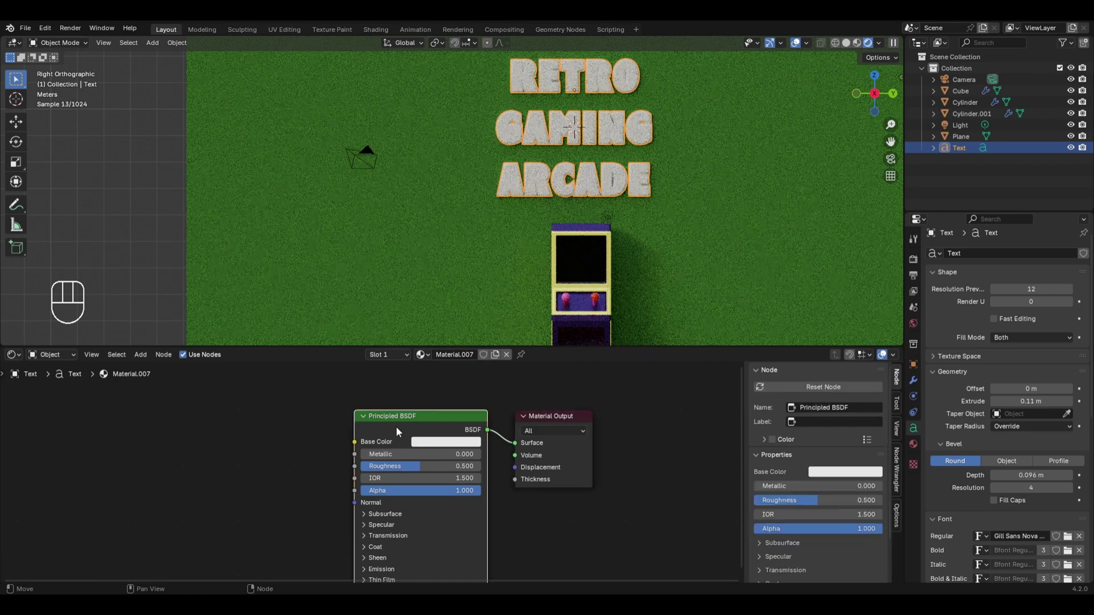
pyautogui.press('x')
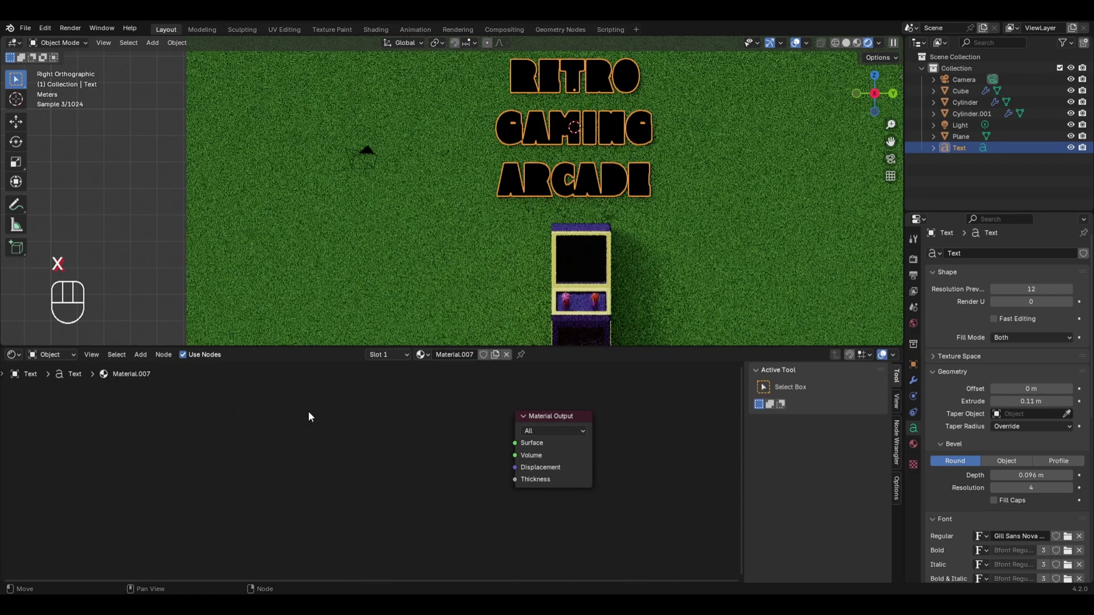
# - Add a Principled Volume shader to the text's material and connect it to the Material Output's Volume input
pyautogui.hotkey('shift', 'a')
pyautogui.moveTo(278, 472)
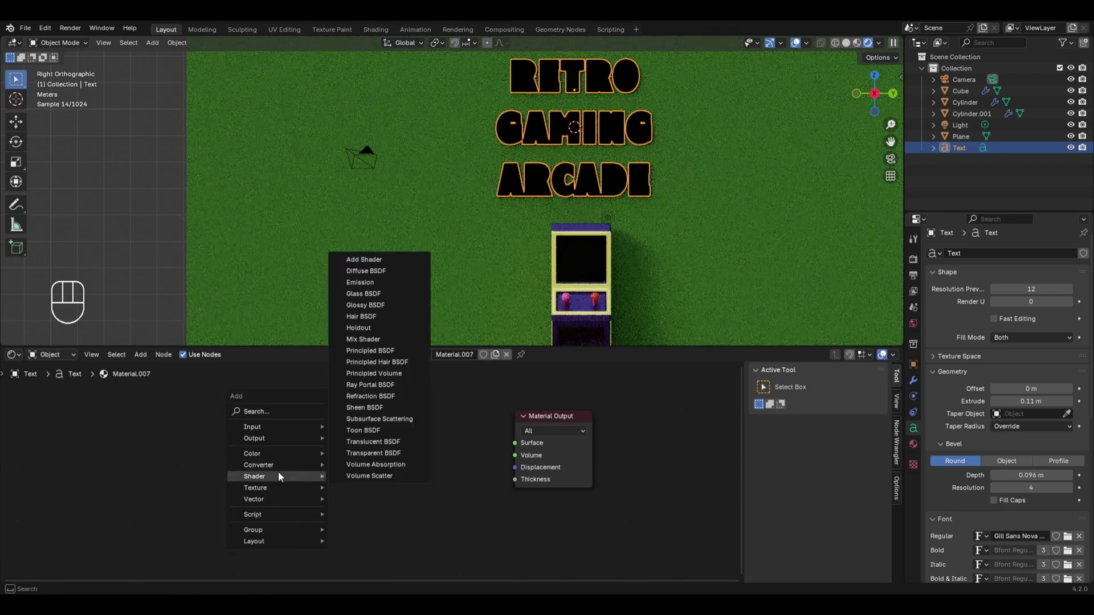
pyautogui.click(376, 373)
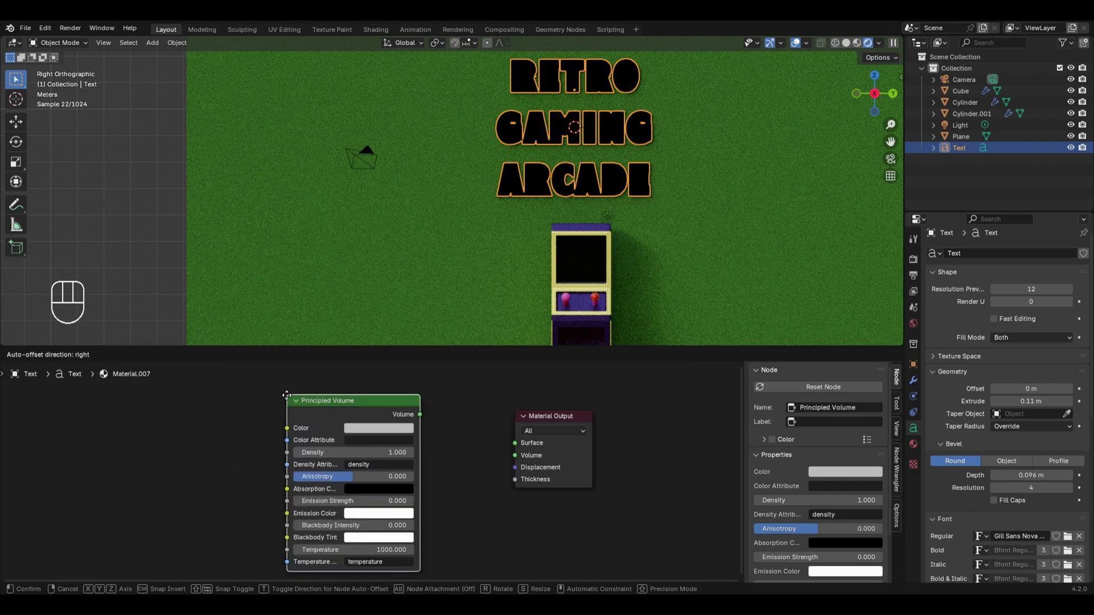
pyautogui.click(286, 394)
pyautogui.moveTo(417, 416); pyautogui.dragTo(511, 455)
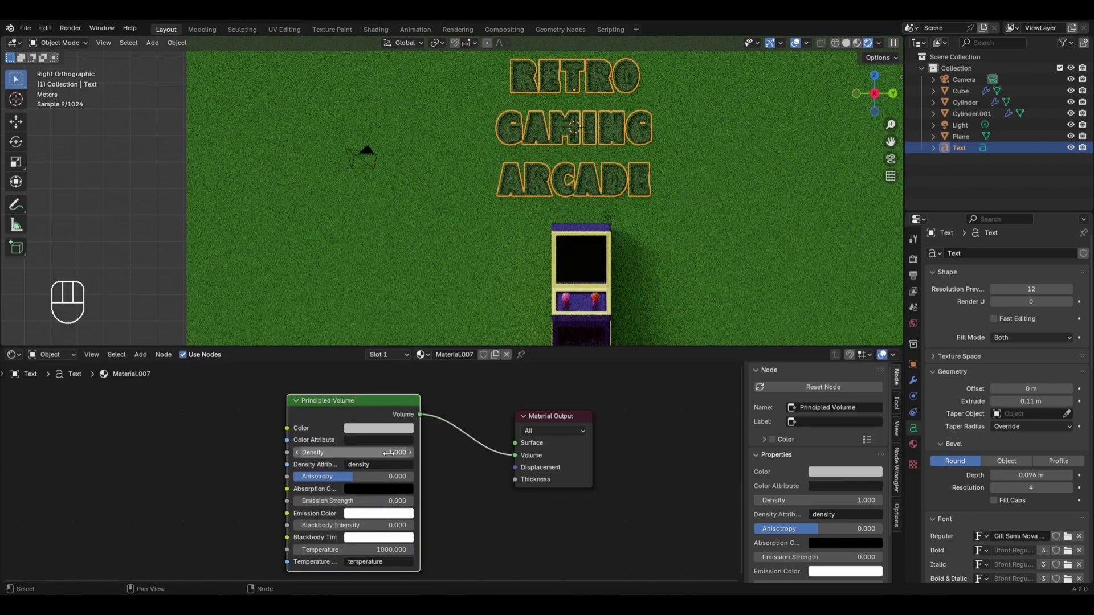
# - Set the Principled Volume's density to 50 and its color to a fully saturated red at full brightness
pyautogui.click(389, 453)
pyautogui.write('50')
pyautogui.press('Return')
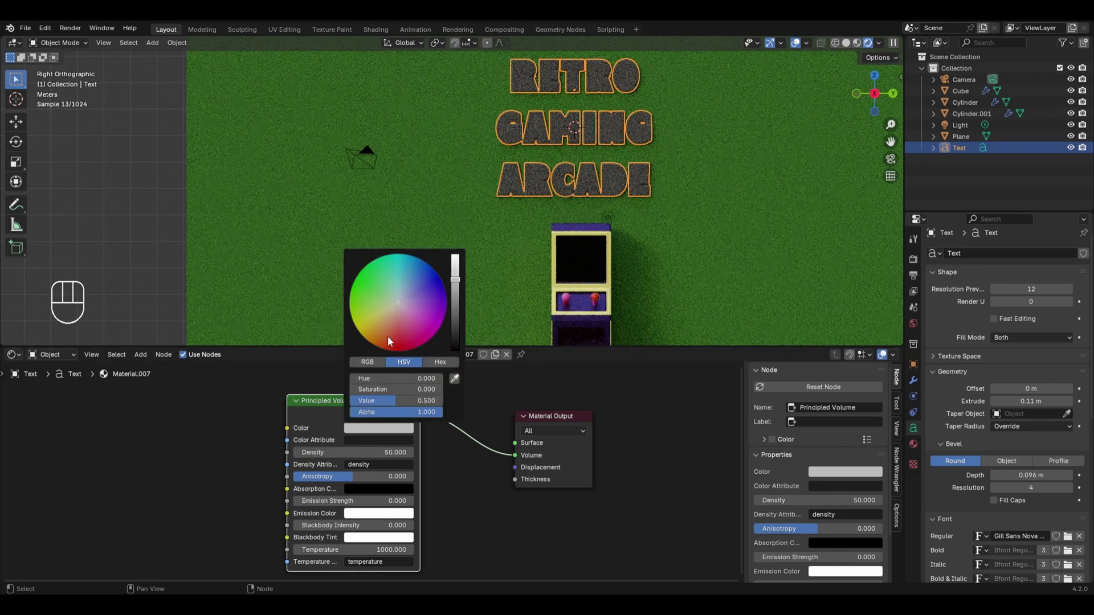
pyautogui.moveTo(388, 337); pyautogui.dragTo(396, 352)
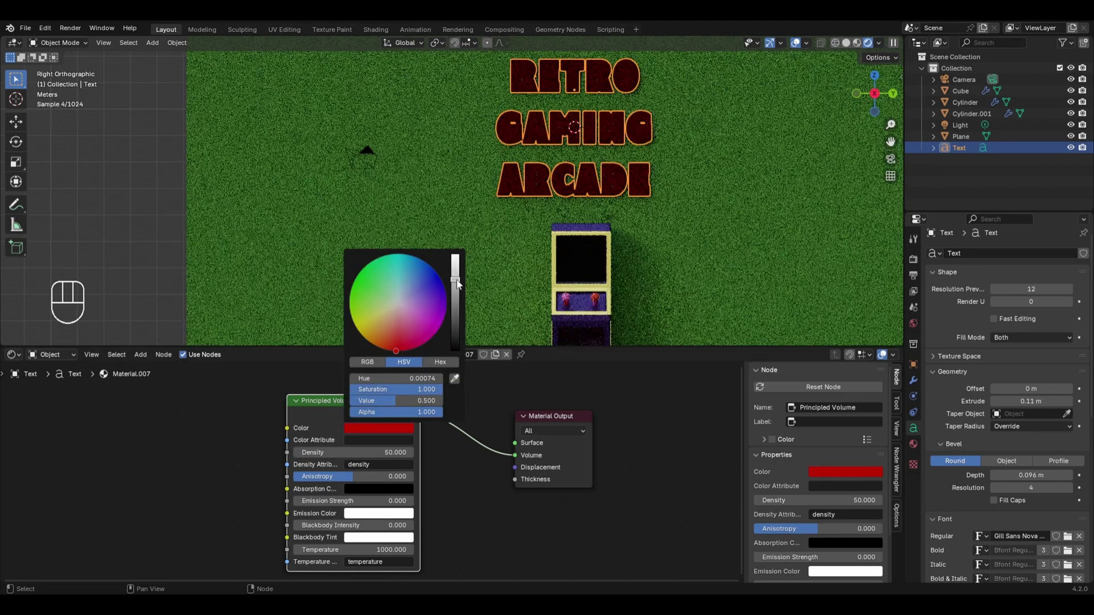
pyautogui.moveTo(457, 285); pyautogui.dragTo(455, 258)
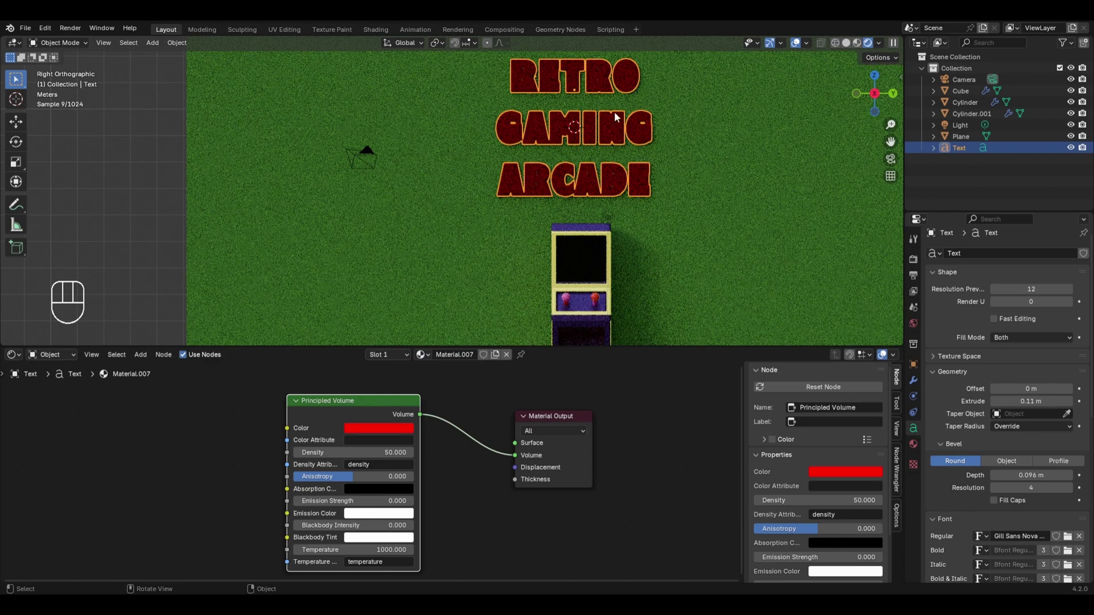
# - Change the sign text's regular font to Bell MT Regular from the Windows fonts folder
pyautogui.scroll(2, 672, 104)
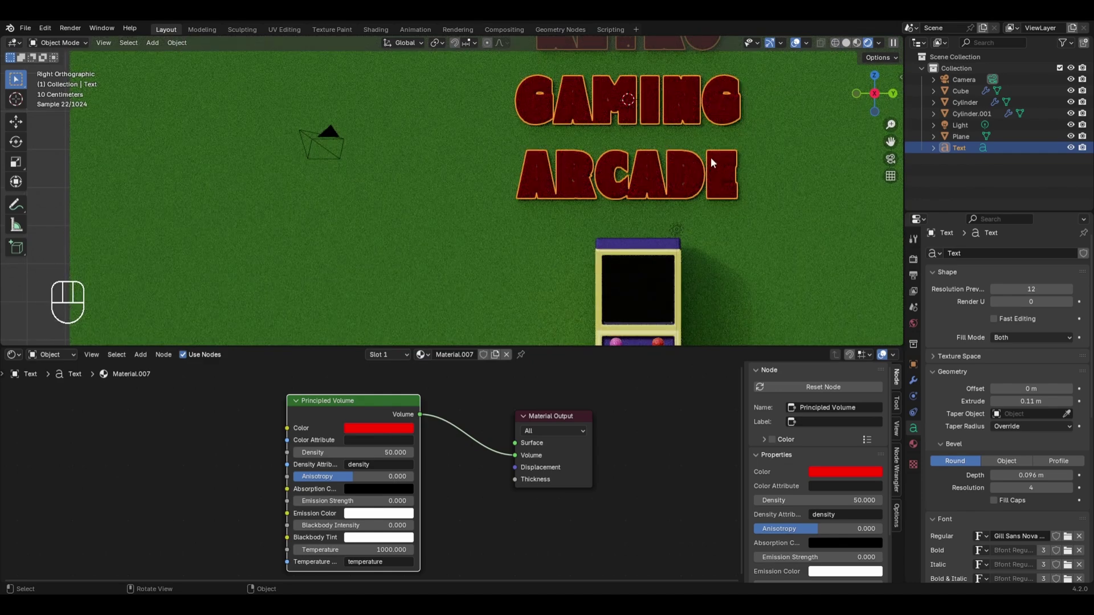
pyautogui.scroll(-2, 997, 396)
pyautogui.scroll(-4, 976, 353)
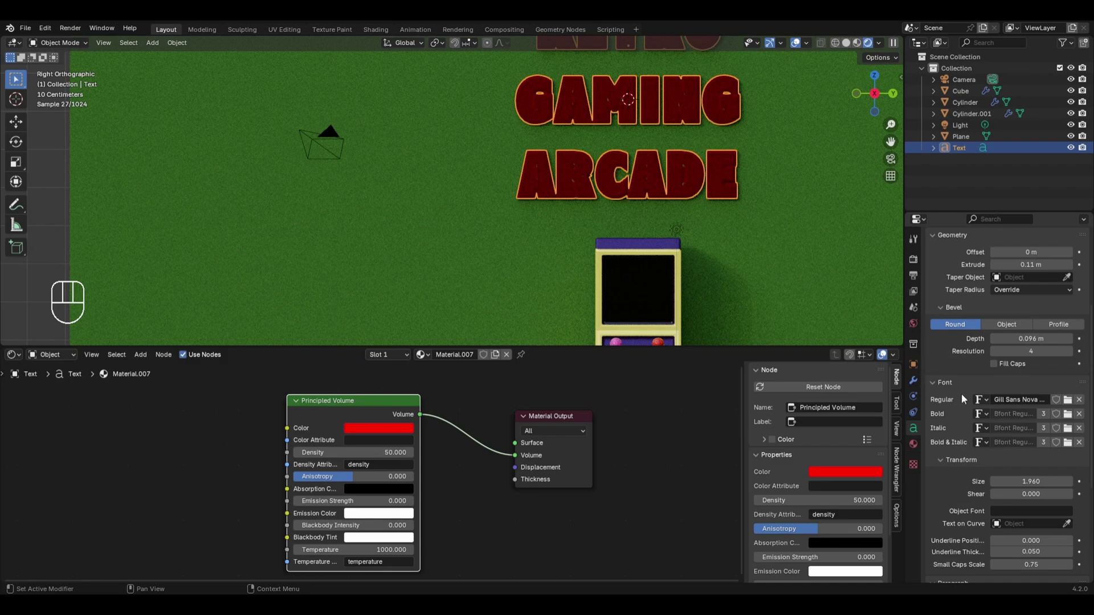
pyautogui.click(1067, 400)
pyautogui.scroll(-3, 803, 279)
pyautogui.scroll(-5, 795, 259)
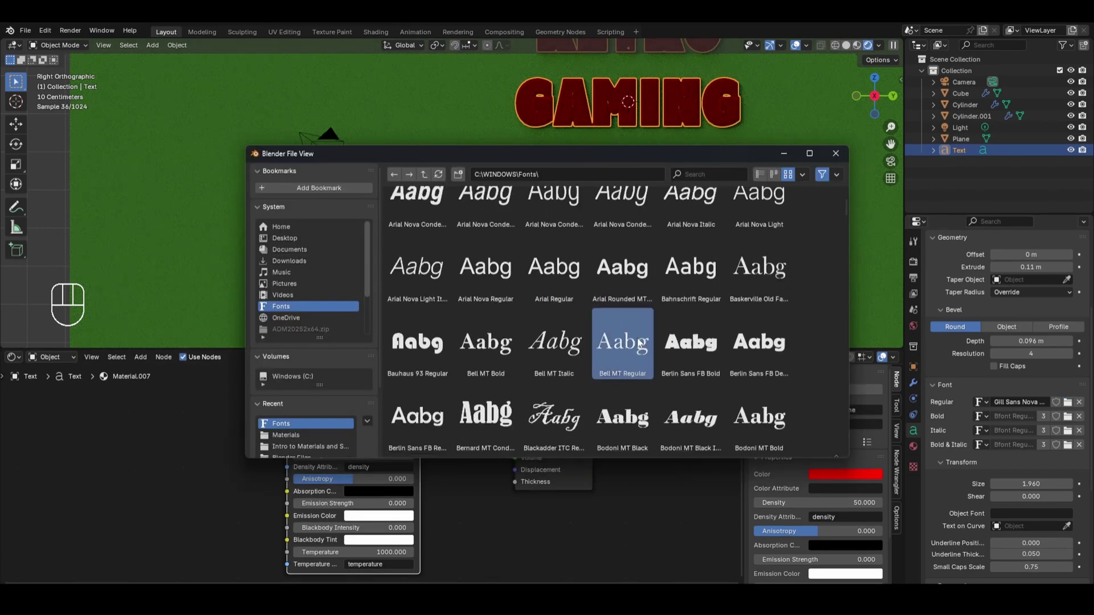
pyautogui.doubleClick(627, 340)
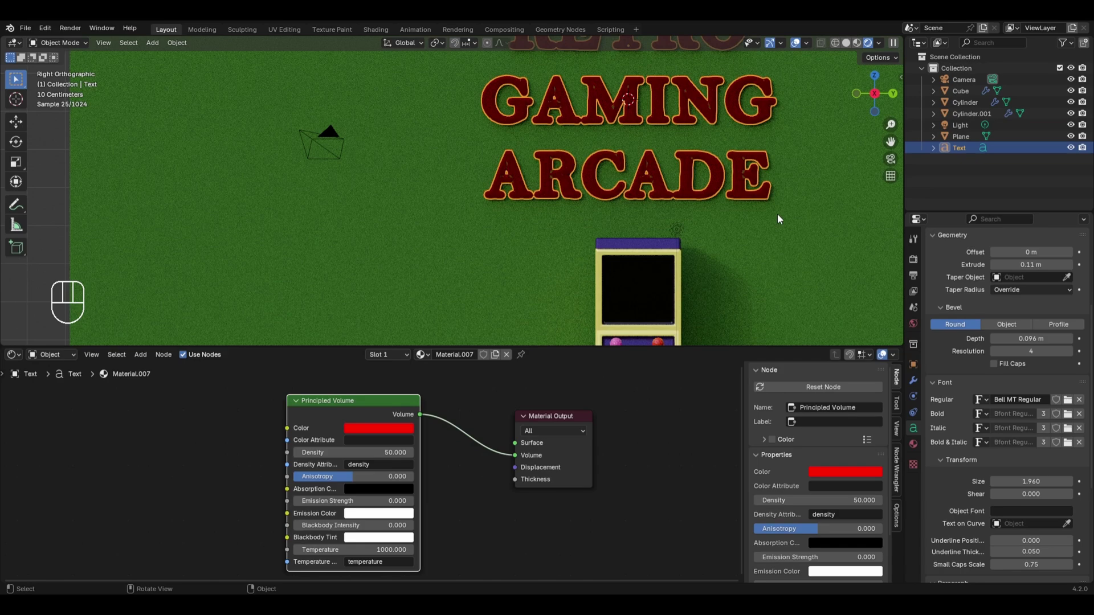
pyautogui.scroll(-3, 777, 214)
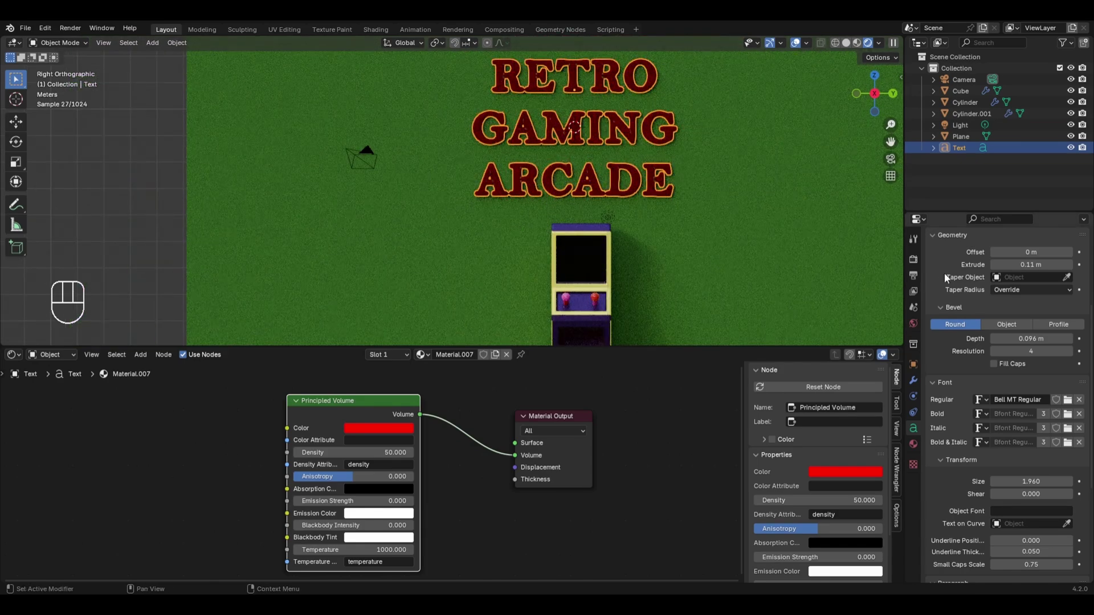
# - Set the text's character spacing to 1
pyautogui.scroll(-7, 944, 272)
pyautogui.click(1002, 502)
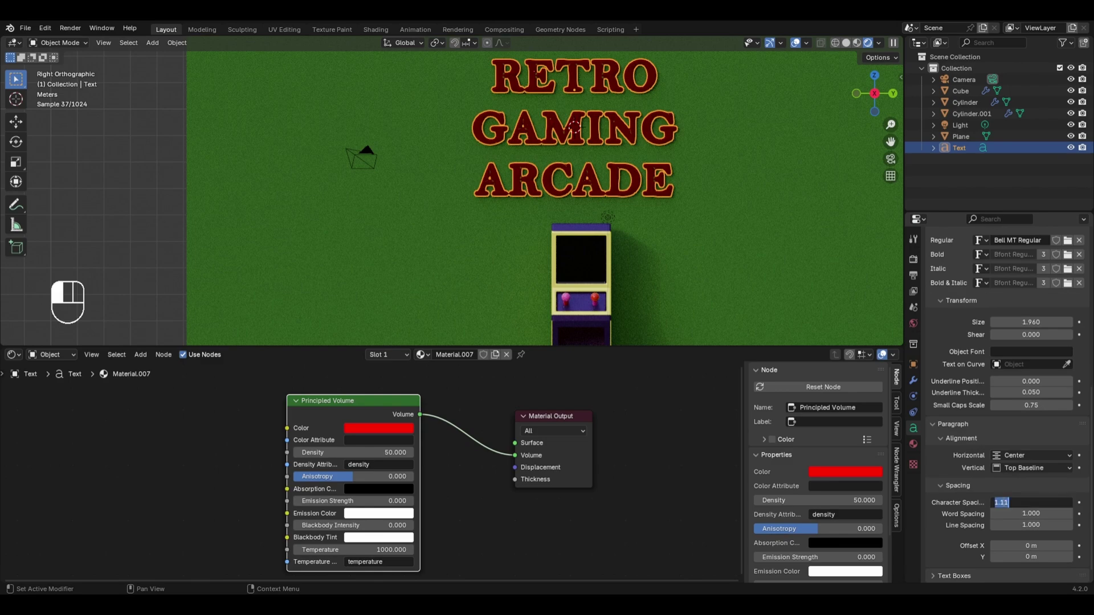
pyautogui.write('1')
pyautogui.press('Return')
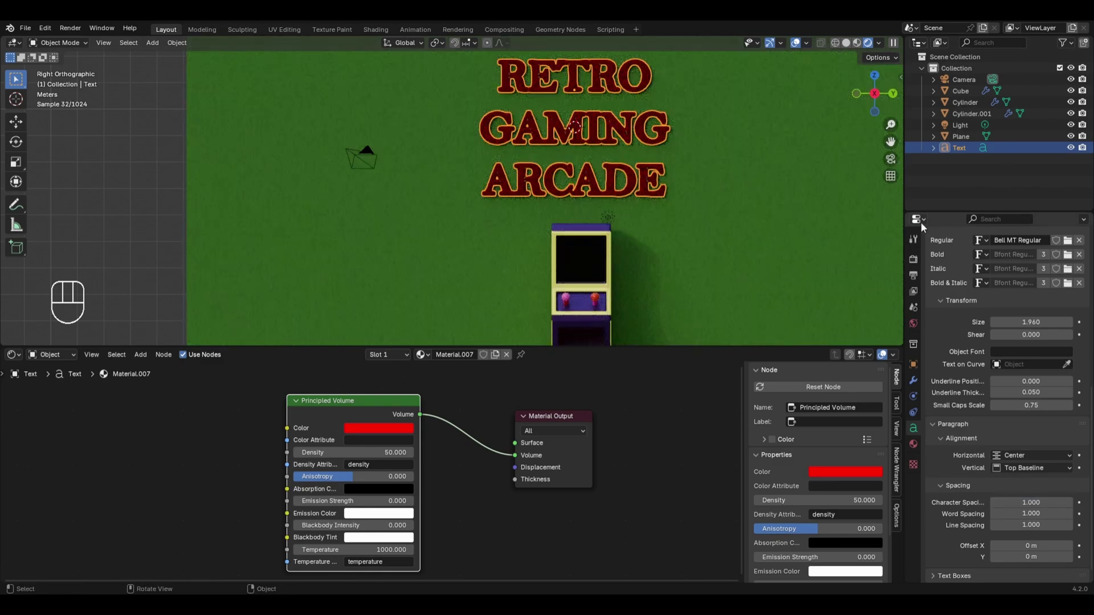
# - Load Arial Rounded MT from the Windows fonts folder as the sign text's regular font
pyautogui.scroll(3, 974, 416)
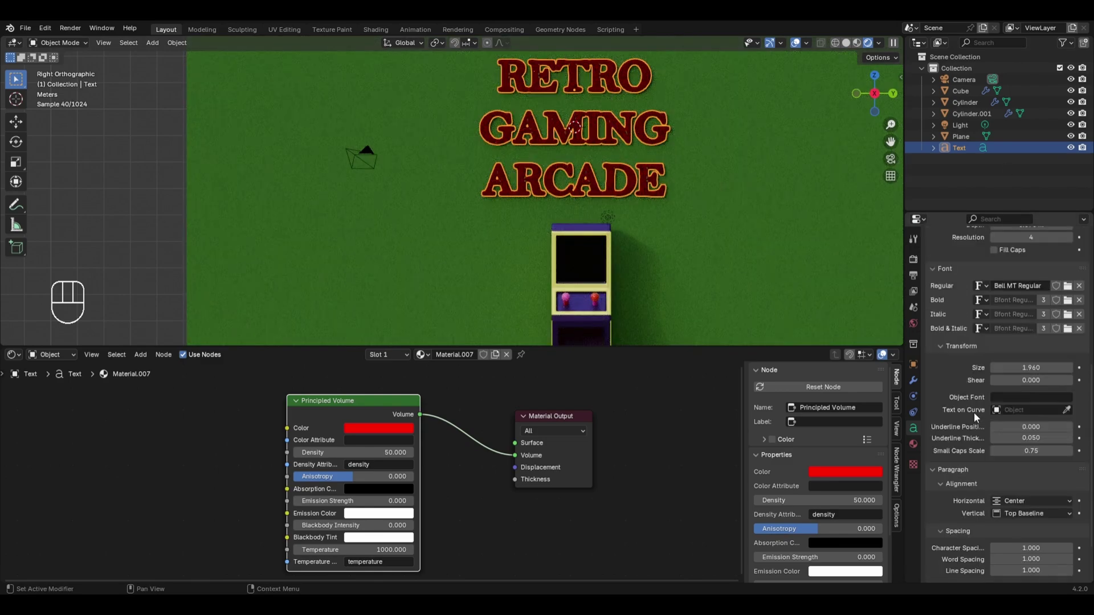
pyautogui.click(1067, 288)
pyautogui.scroll(-5, 621, 319)
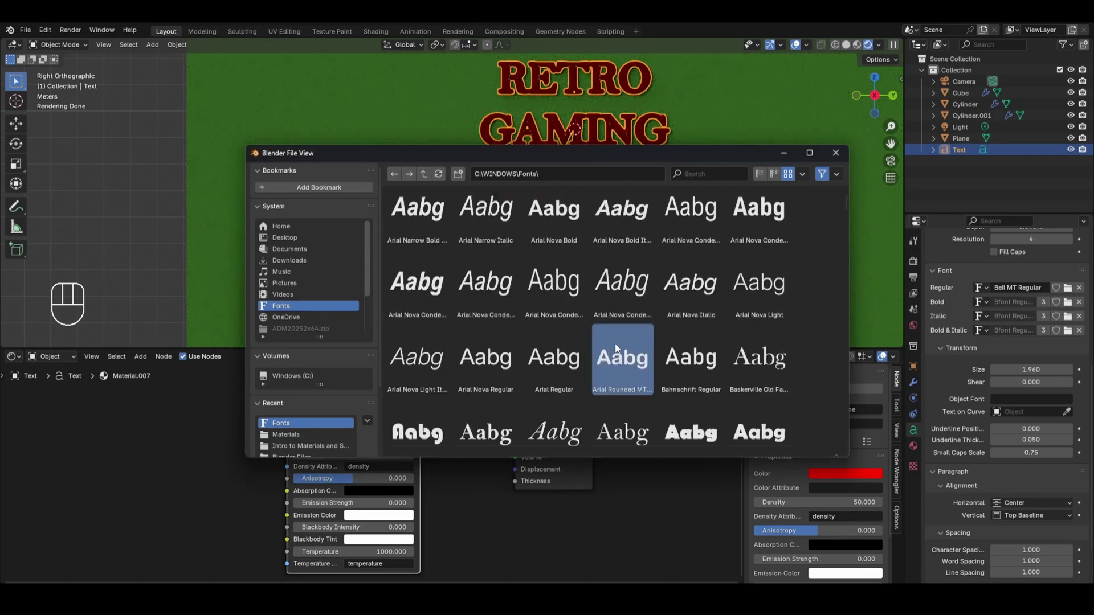
pyautogui.doubleClick(615, 325)
pyautogui.scroll(5, 776, 162)
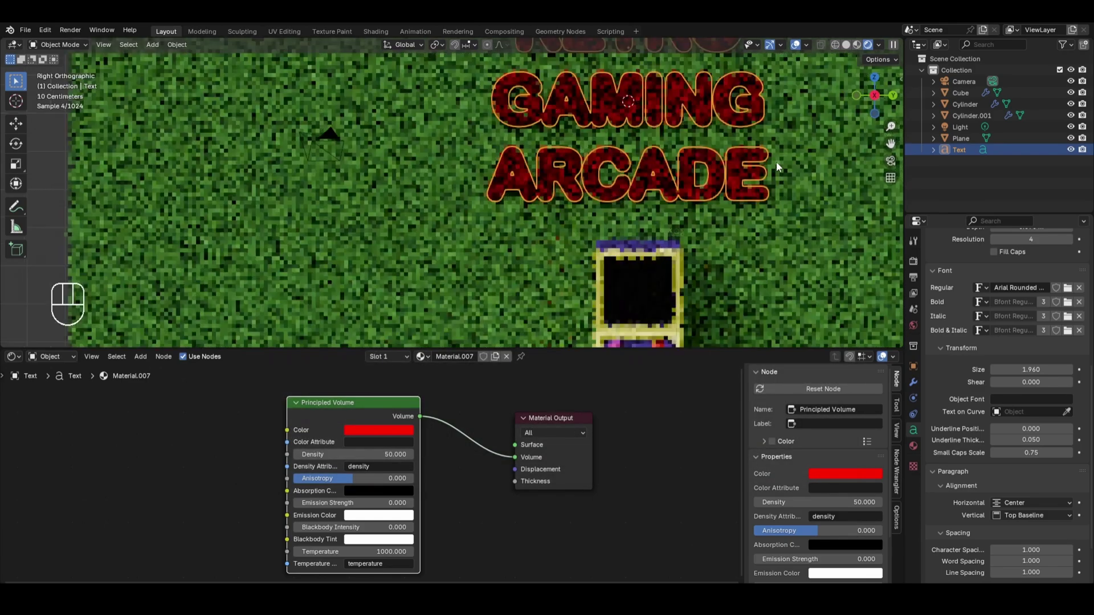
pyautogui.keyDown('shift'); pyautogui.moveTo(813, 114); pyautogui.dragTo(768, 229, button='middle'); pyautogui.keyUp('shift')
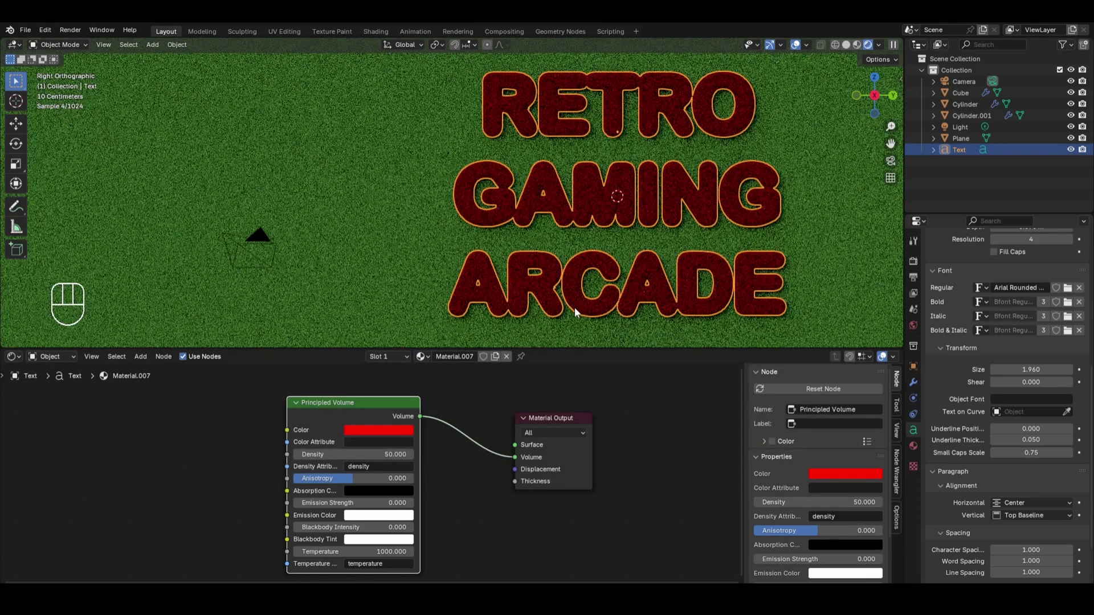
# - Shift the Principled Volume's color slightly towards a pinkish red, keeping it strongly saturated
pyautogui.moveTo(364, 454); pyautogui.dragTo(366, 454)
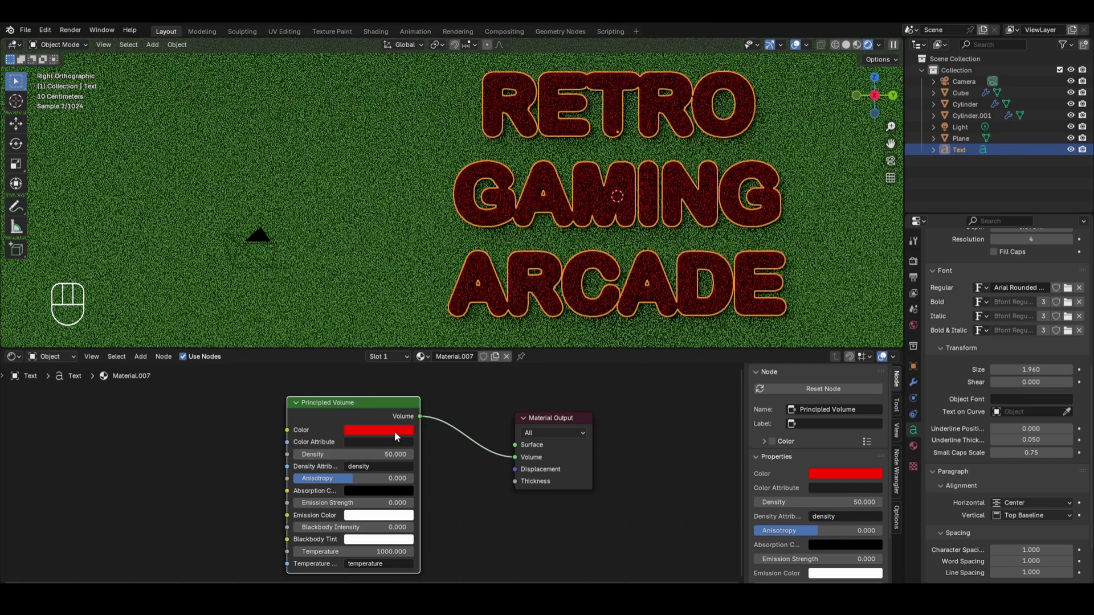
pyautogui.click(394, 432)
pyautogui.click(421, 316)
pyautogui.moveTo(421, 316)
pyautogui.mouseDown()
pyautogui.moveTo(429, 283)
pyautogui.moveTo(365, 288)
pyautogui.moveTo(383, 329)
pyautogui.moveTo(409, 352)
pyautogui.mouseUp()
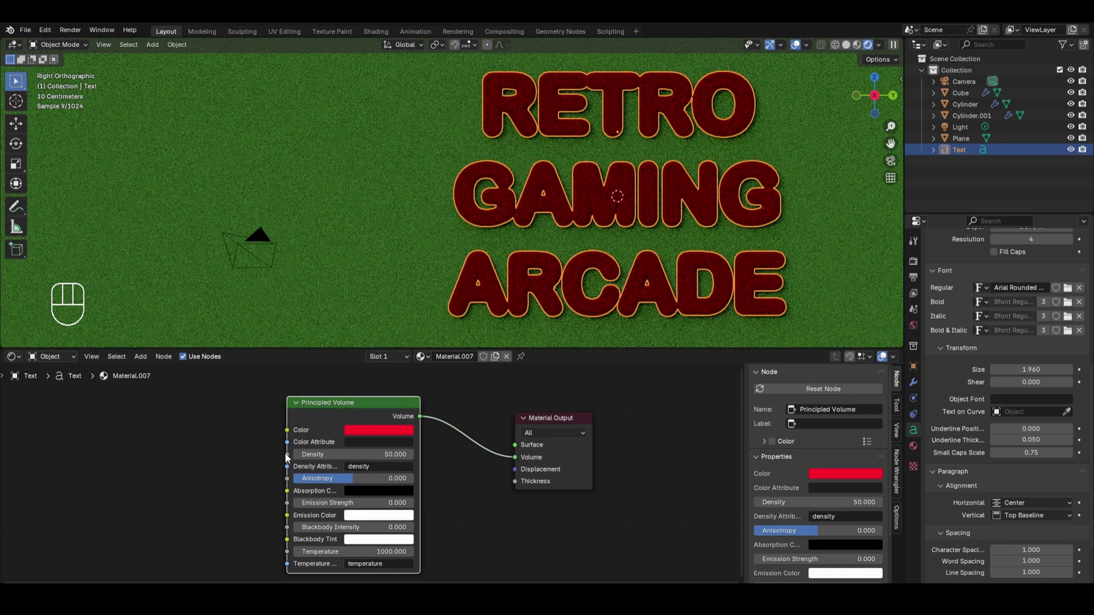
# - Reduce the text's bevel depth to 0.081 m
pyautogui.scroll(5, 1029, 366)
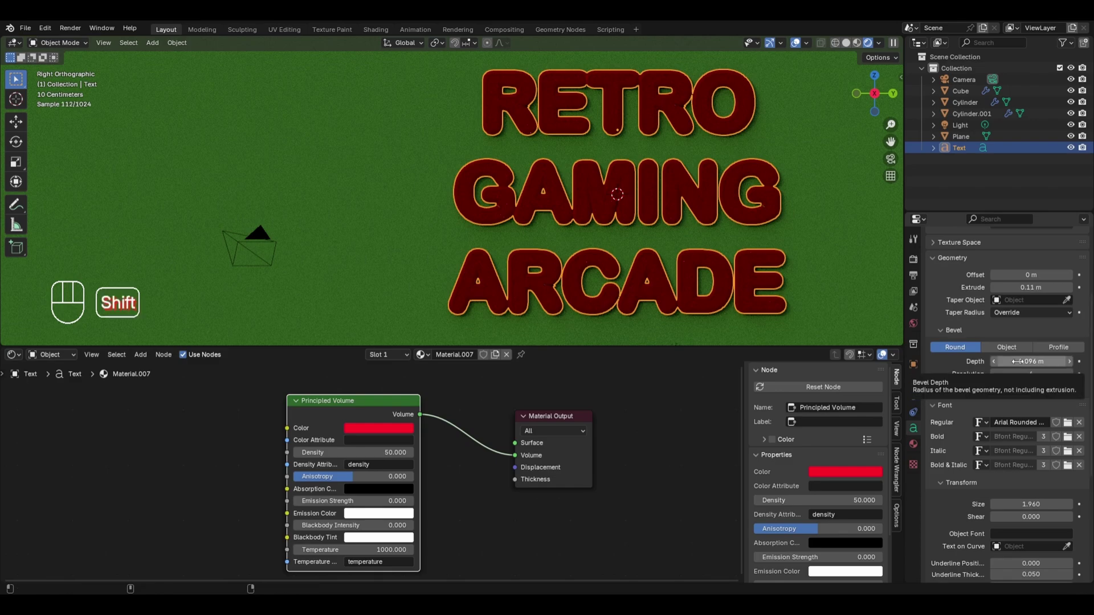
pyautogui.keyDown('shift'); pyautogui.moveTo(1018, 361); pyautogui.dragTo(1004, 361); pyautogui.keyUp('shift')
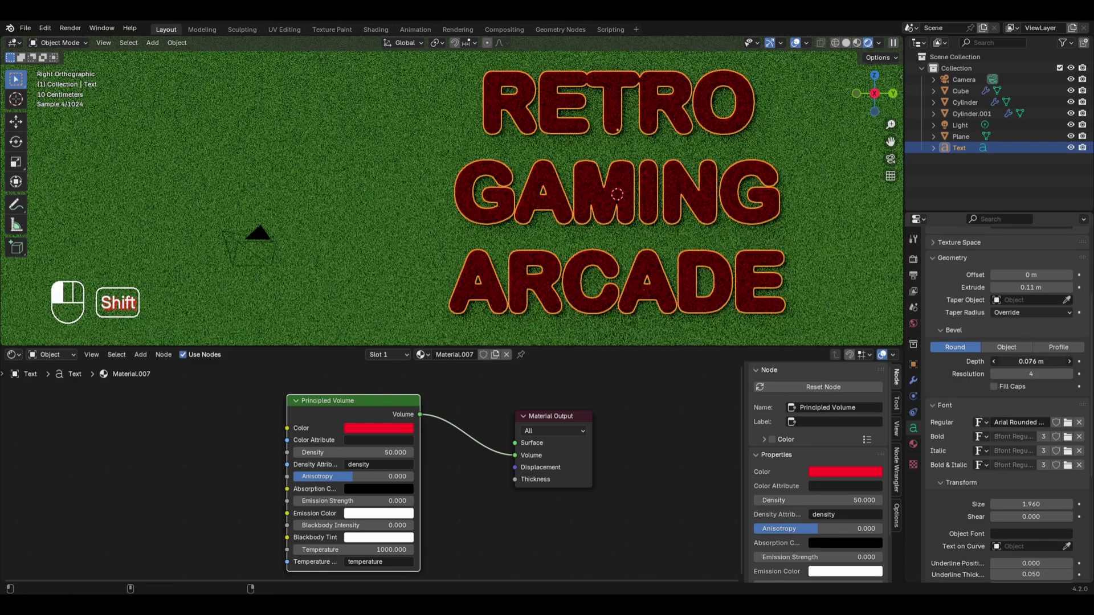
pyautogui.keyDown('shift'); pyautogui.moveTo(1004, 361); pyautogui.dragTo(1007, 361); pyautogui.keyUp('shift')
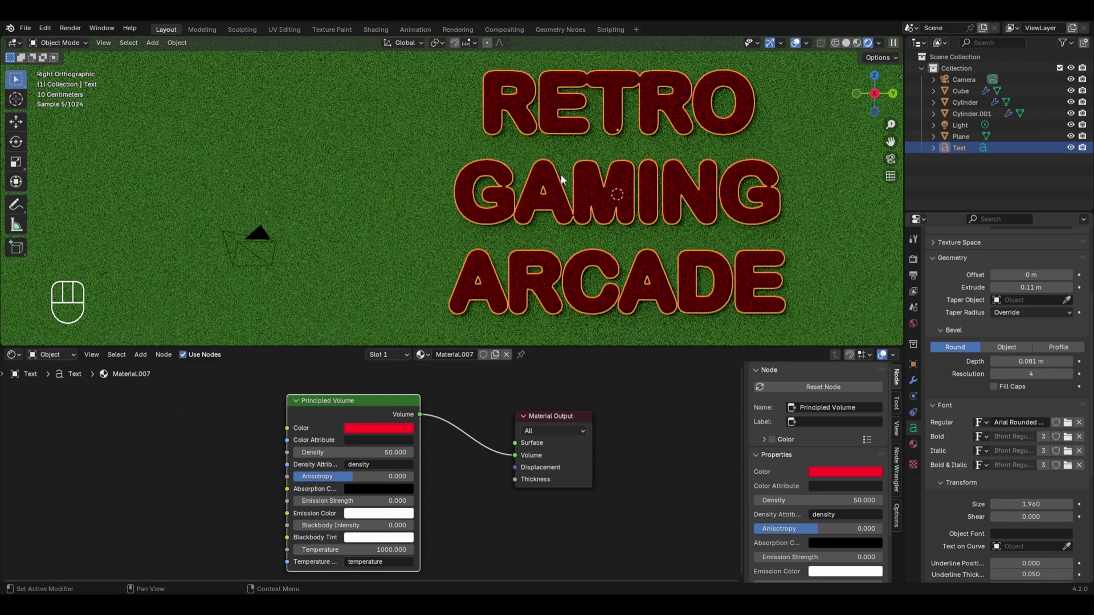
# - Inspect the rendered sign from an angle and up close, then show the whole wall from the right view in solid shading
pyautogui.scroll(-6, 561, 180)
pyautogui.moveTo(542, 185); pyautogui.dragTo(496, 118, button='middle')
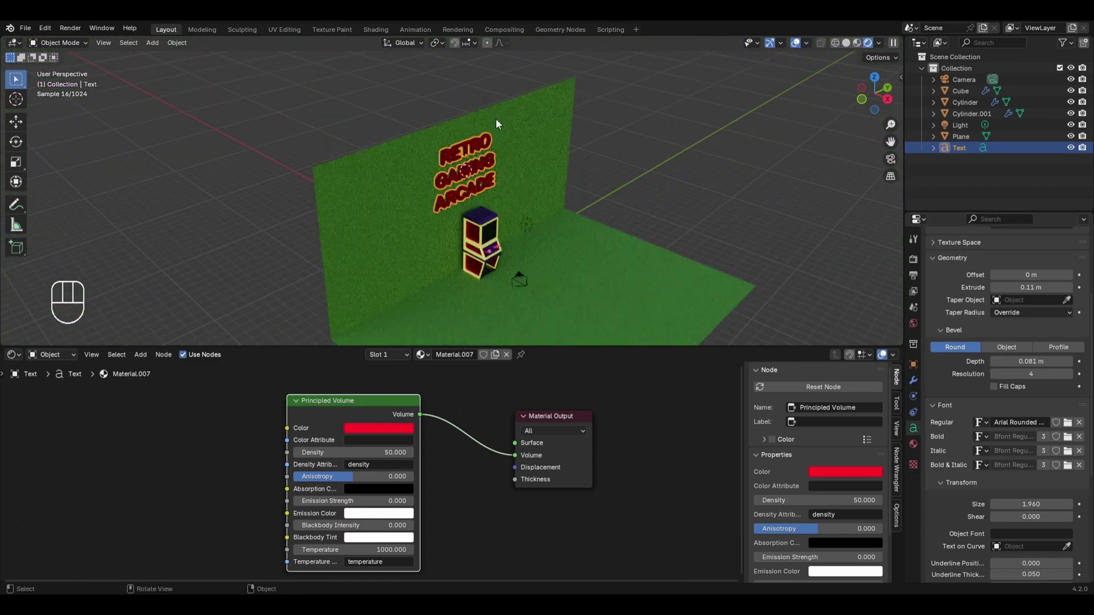
pyautogui.scroll(5, 606, 179)
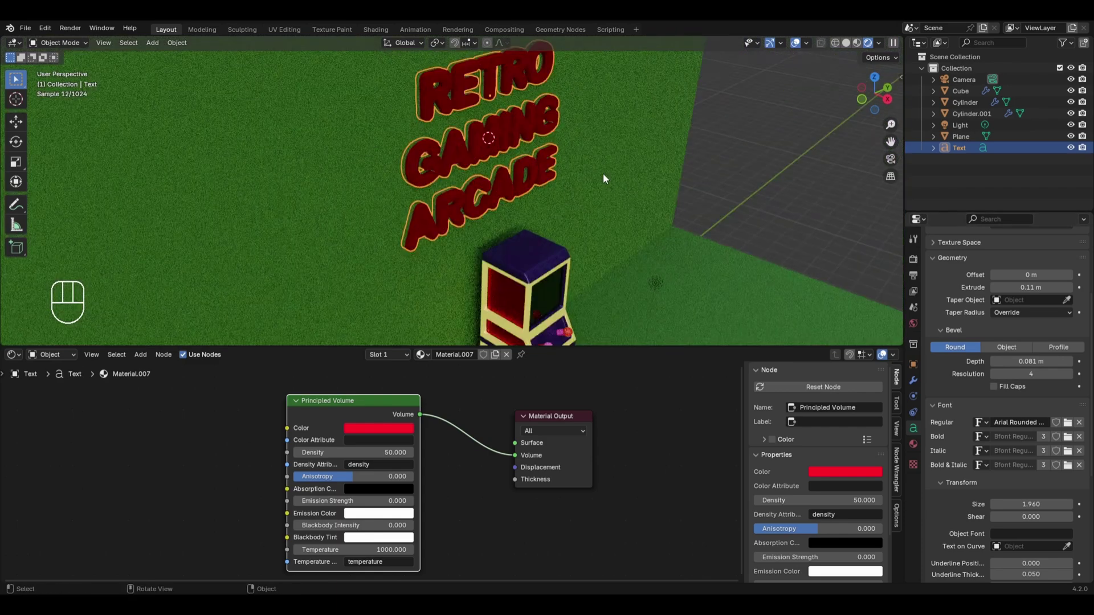
pyautogui.click(550, 169)
pyautogui.scroll(3, 498, 122)
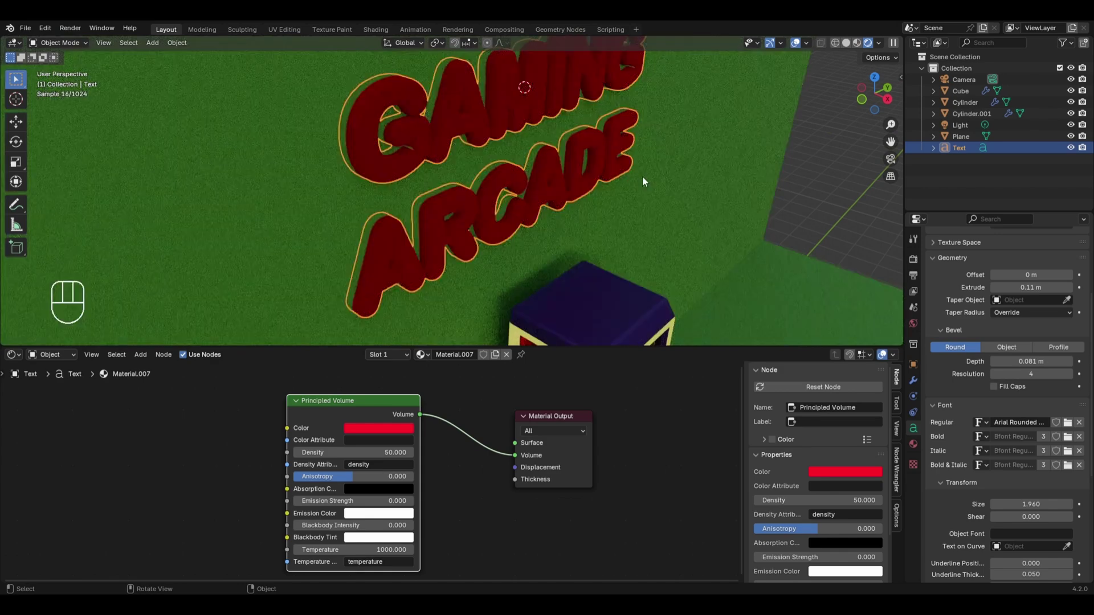
pyautogui.press('KP_3')
pyautogui.scroll(-8, 637, 172)
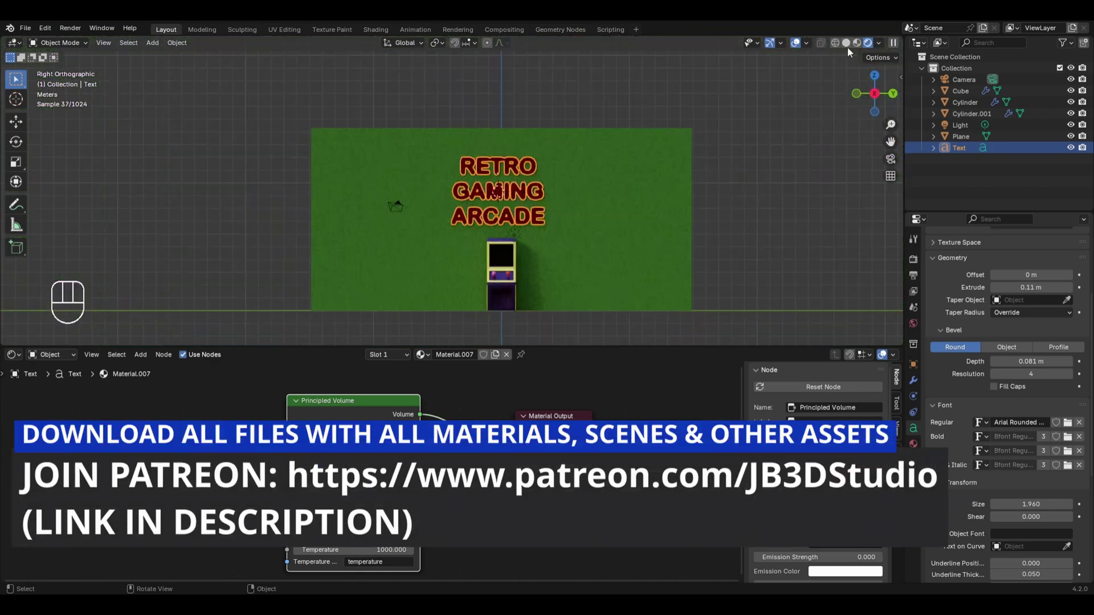
pyautogui.click(846, 43)
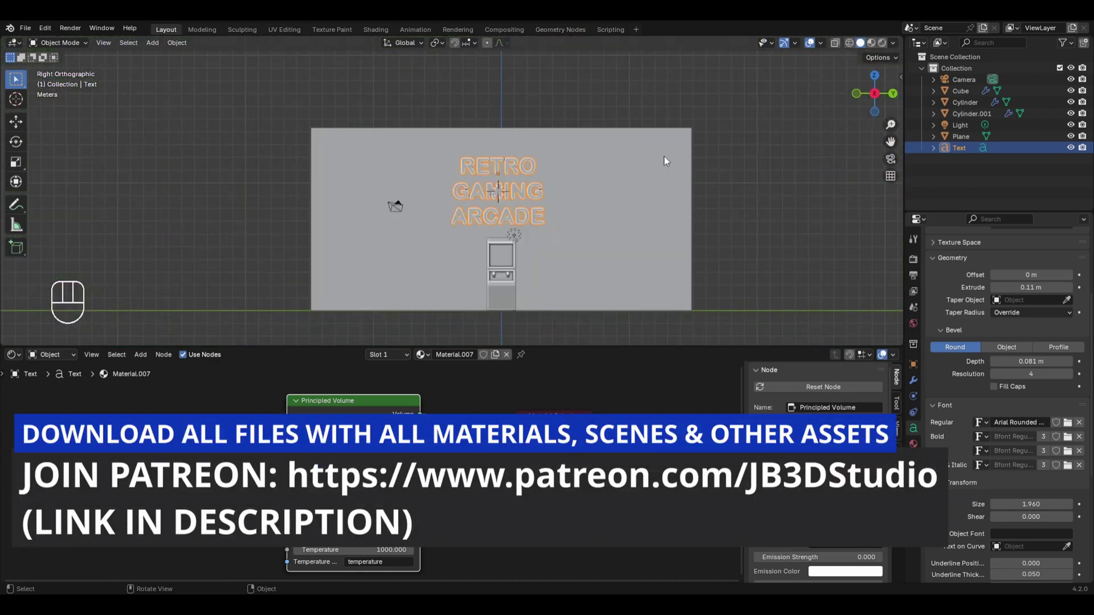